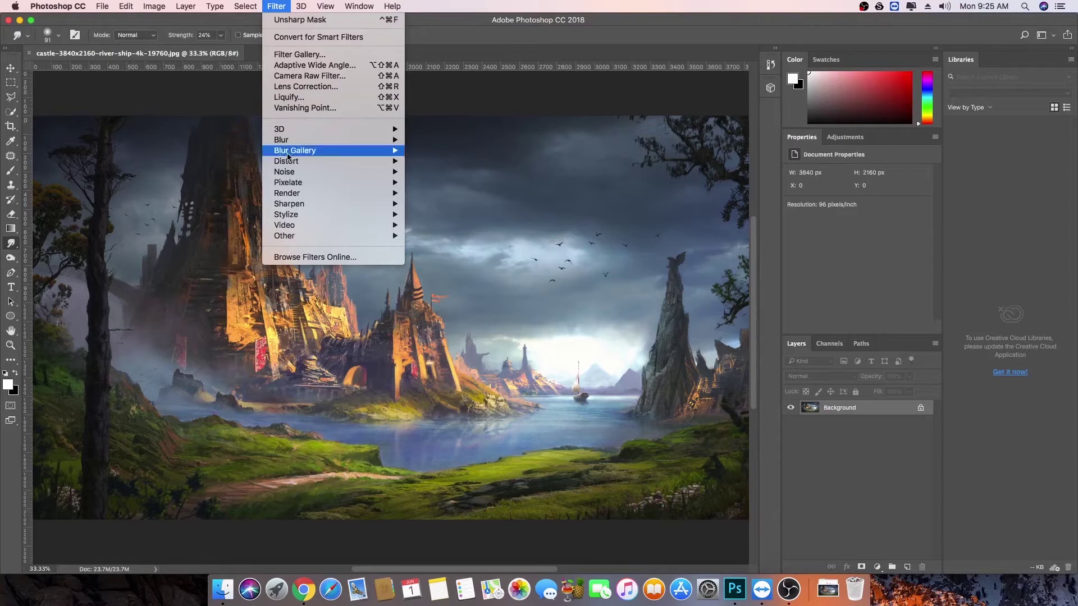
Duplicate the Background layer of the castle image
{"action": "mouse_move", "coordinate": [288, 214]}
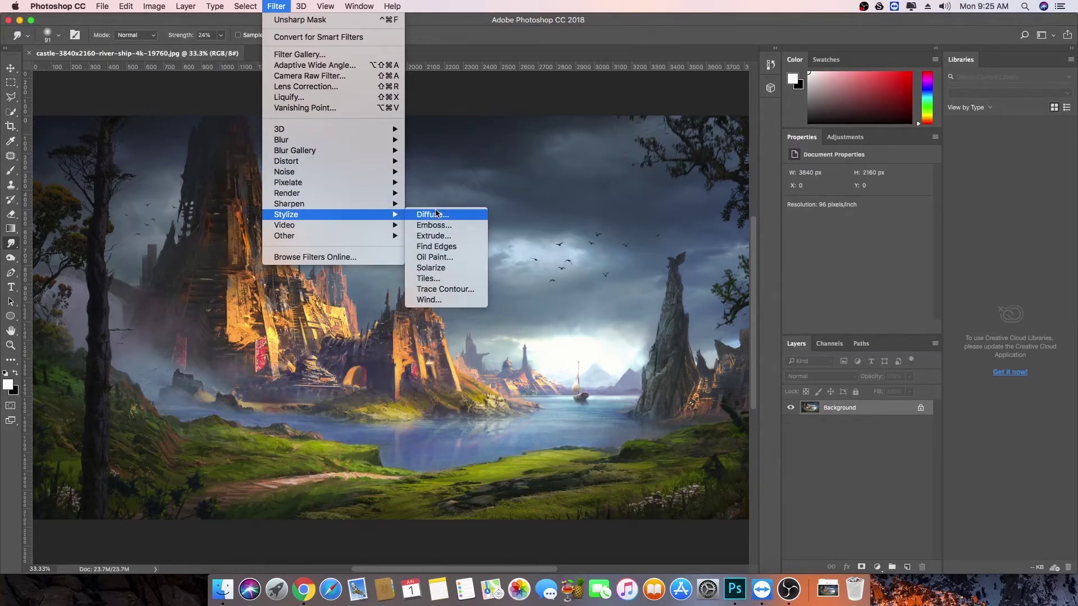
{"action": "left_click", "coordinate": [868, 445]}
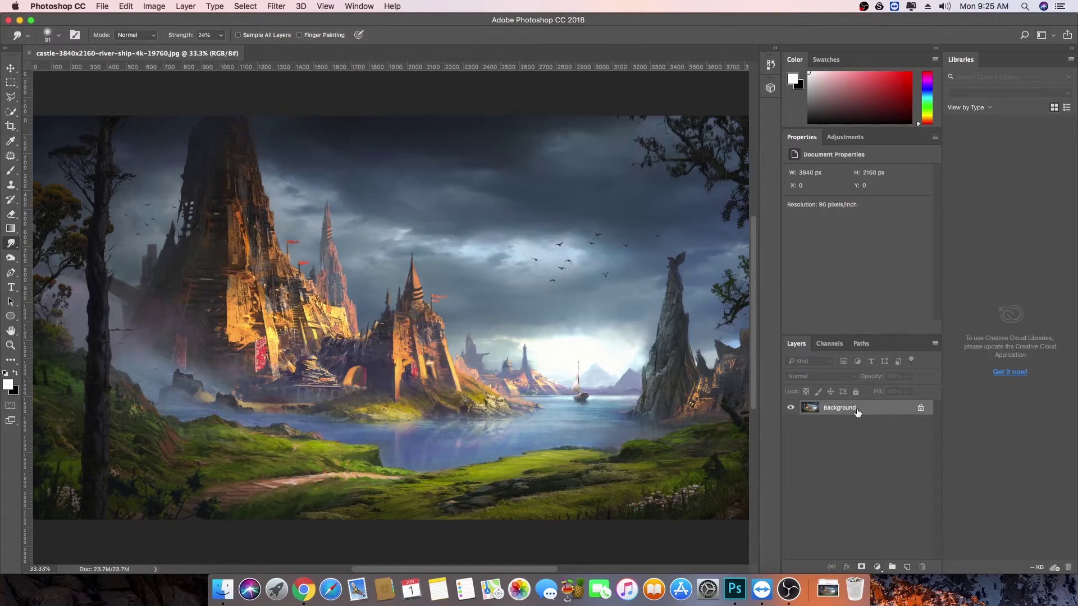
{"action": "key", "text": "super+j"}
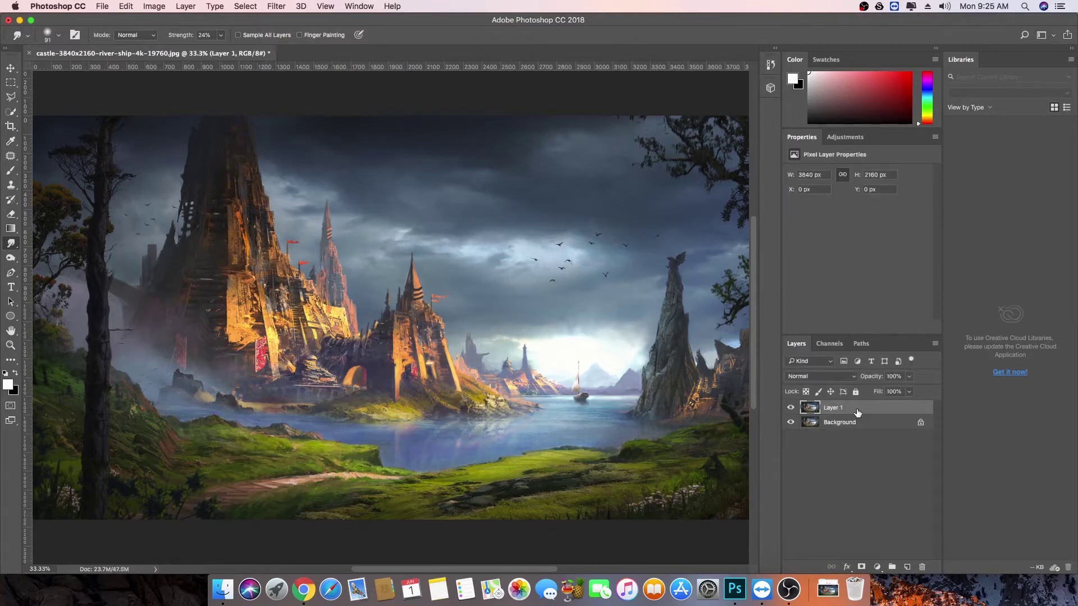
Try the Darken Only, Lighten Only, Anisotropic and Normal modes of the Diffuse filter on Layer 1 and apply it in Darken Only mode
{"action": "left_click", "coordinate": [275, 6]}
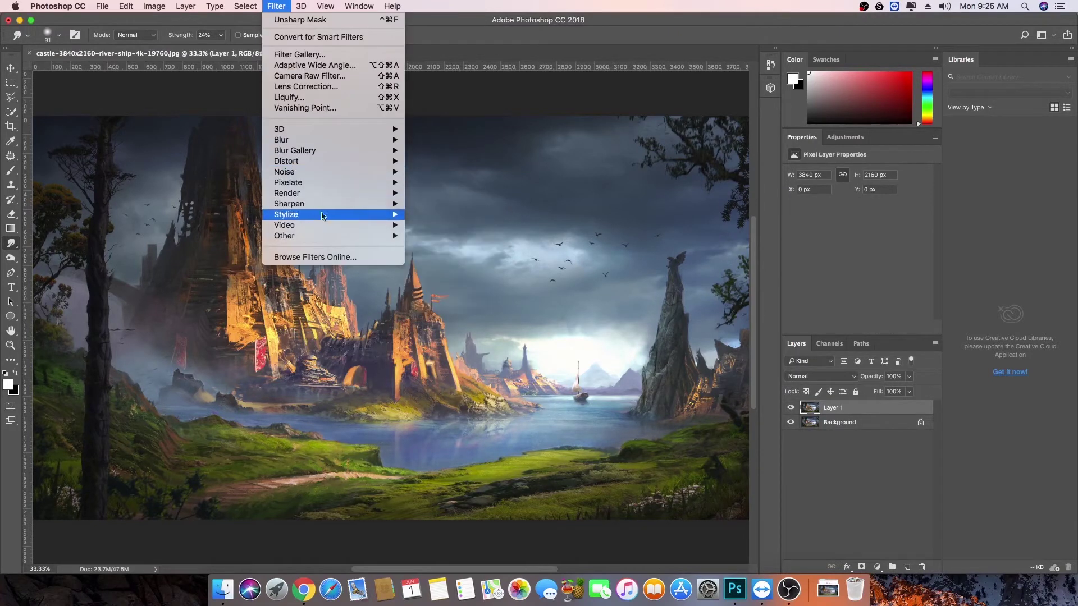
{"action": "mouse_move", "coordinate": [321, 214]}
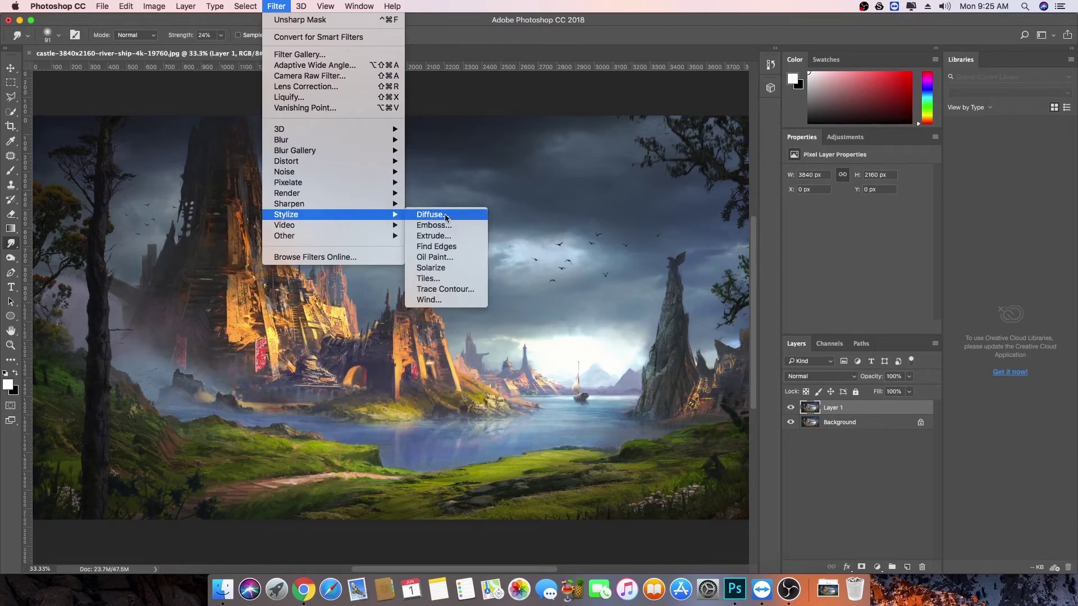
{"action": "left_click", "coordinate": [445, 217]}
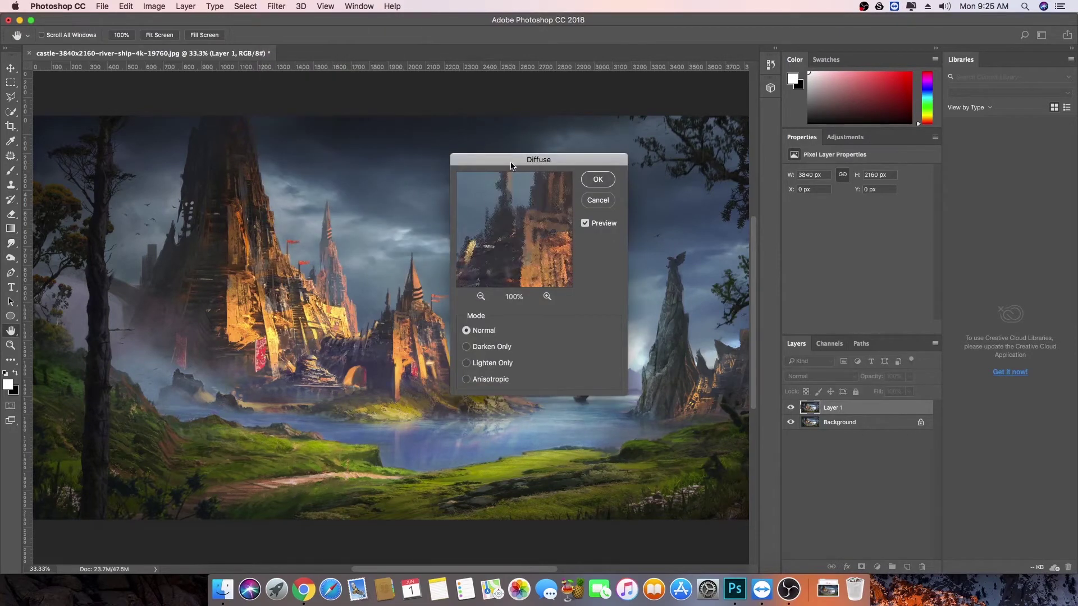
{"action": "left_click", "coordinate": [482, 347]}
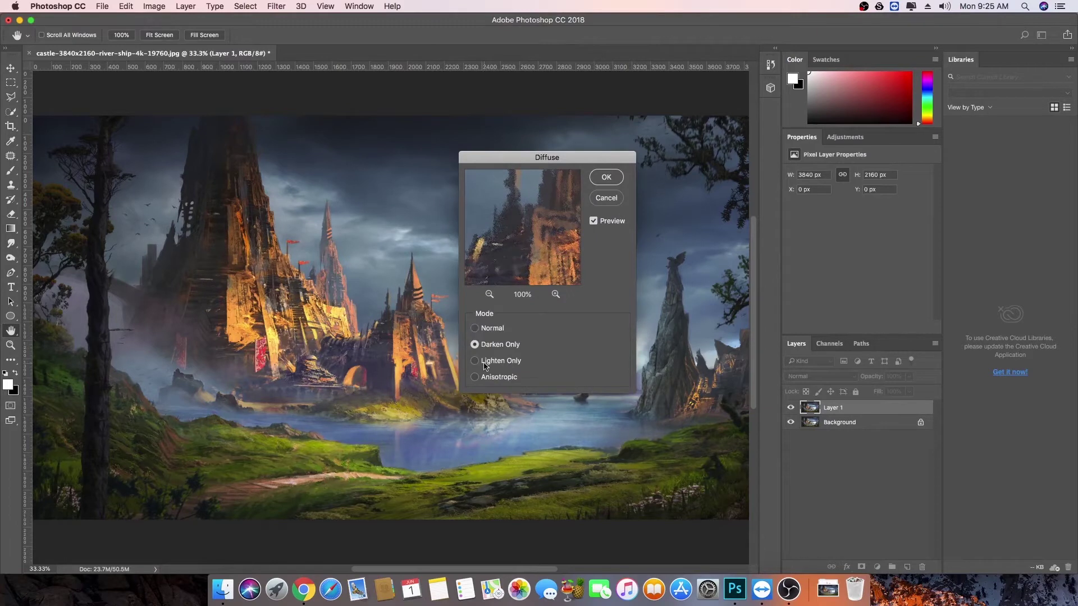
{"action": "left_click", "coordinate": [486, 362]}
{"action": "left_click", "coordinate": [486, 379]}
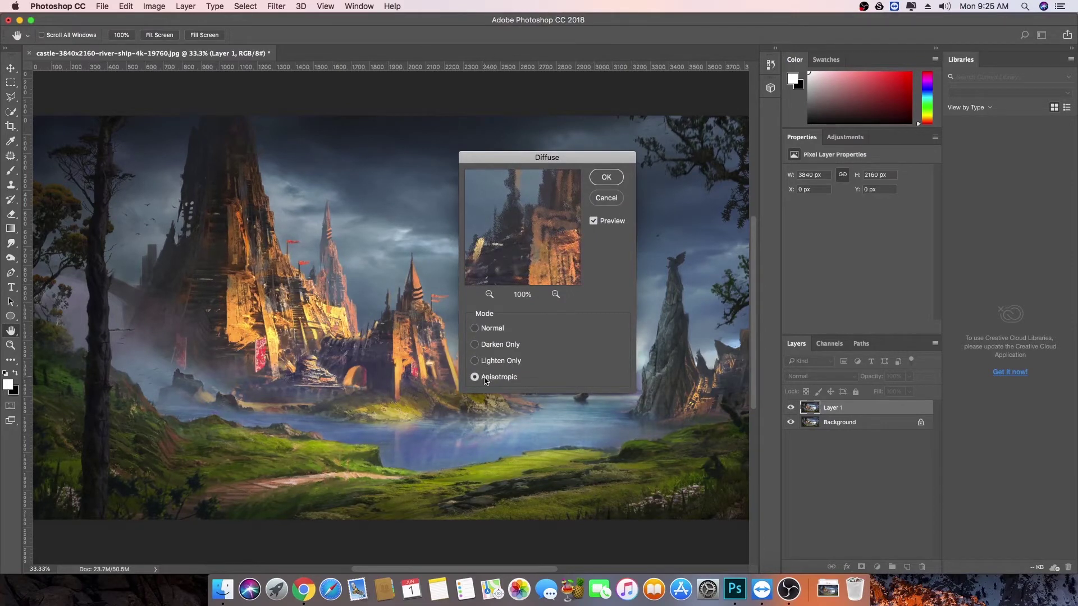
{"action": "left_click", "coordinate": [495, 362]}
{"action": "left_click", "coordinate": [493, 344]}
{"action": "left_click", "coordinate": [490, 329]}
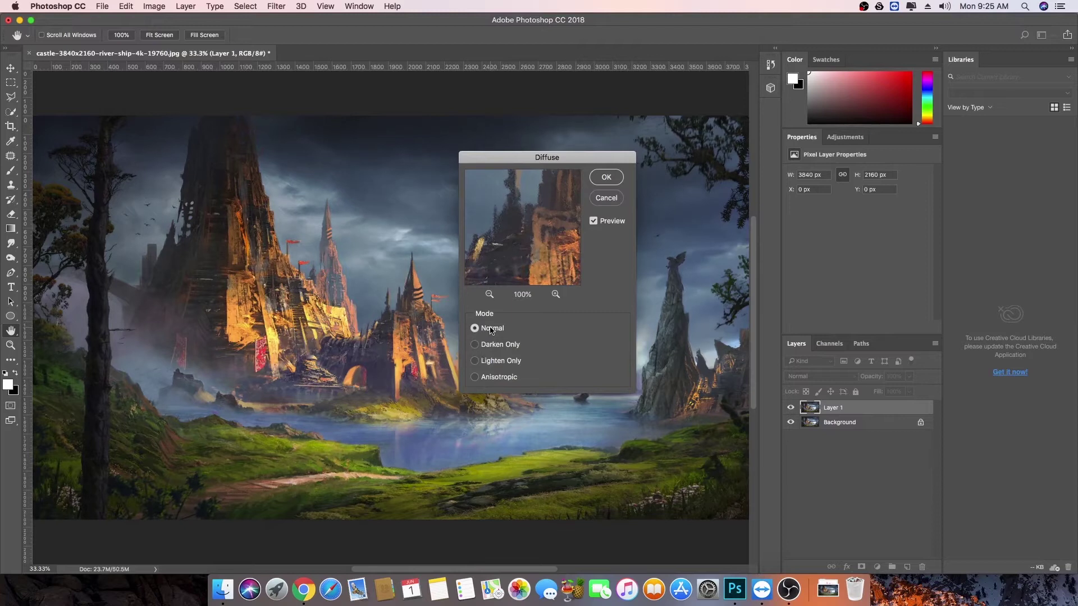
{"action": "left_click", "coordinate": [490, 345]}
{"action": "left_click", "coordinate": [605, 176]}
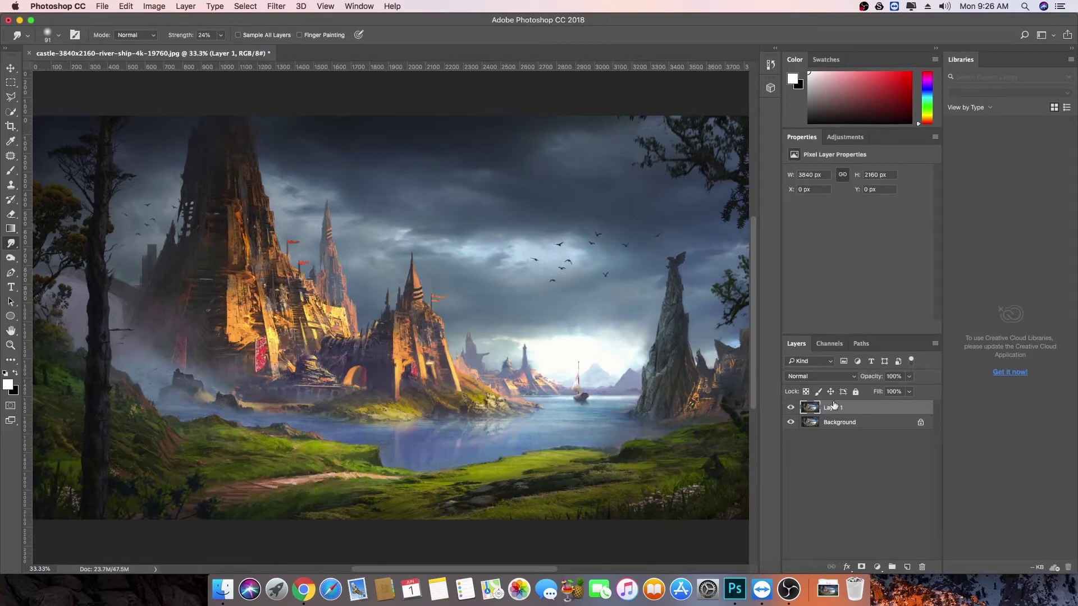
Delete the diffused Layer 1 and make a fresh duplicate of the Background layer
{"action": "left_click", "coordinate": [832, 423]}
{"action": "left_click", "coordinate": [832, 410]}
{"action": "key", "text": "Delete"}
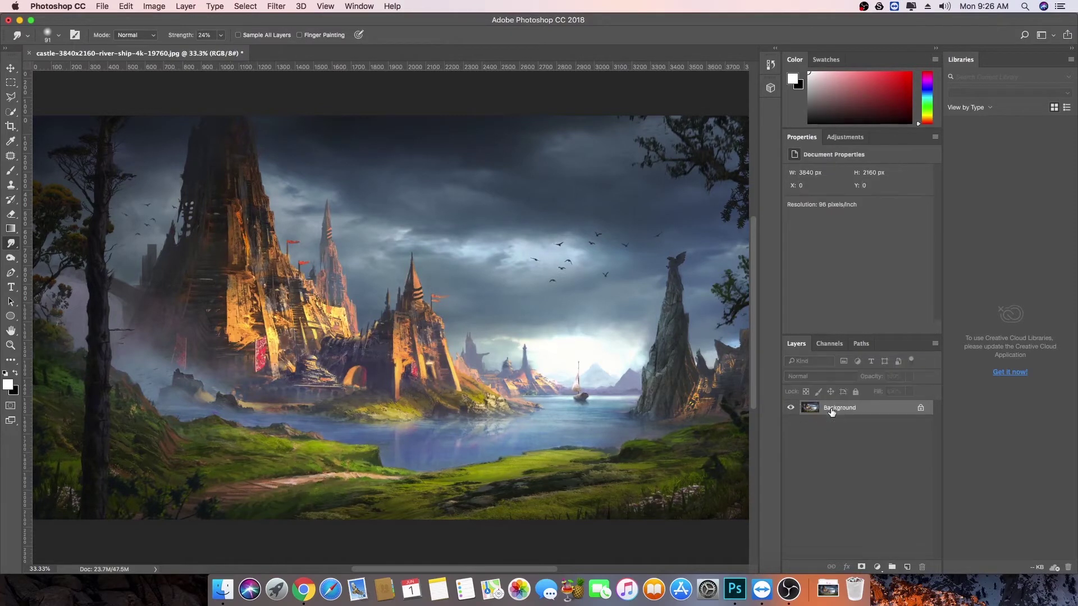
{"action": "key", "text": "super+j"}
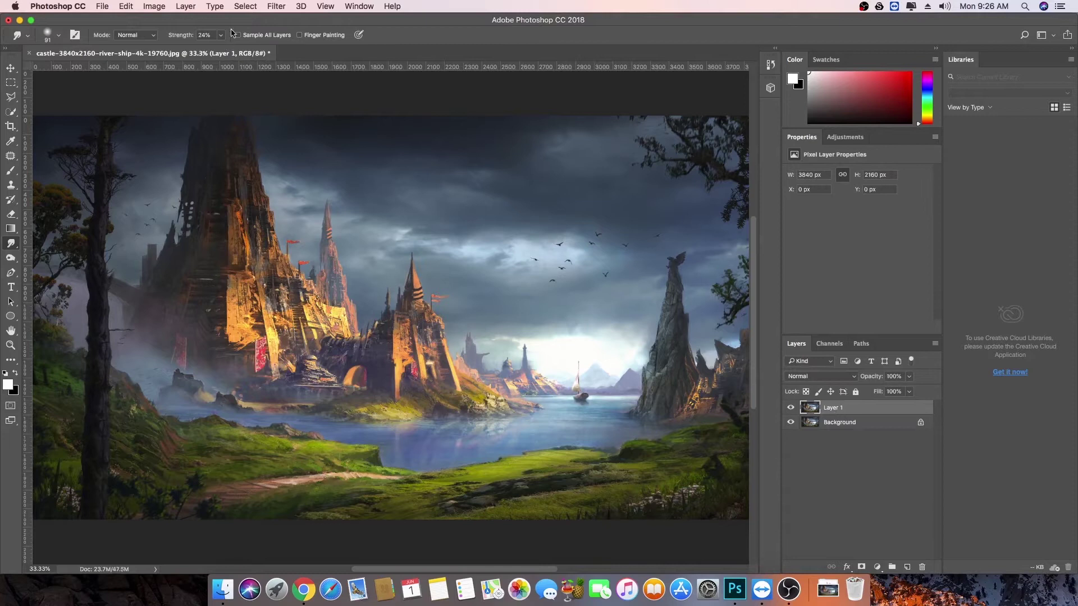
Apply the Emboss filter to Layer 1 with an angle of -58°, a height of 5 pixels and an amount of 129%
{"action": "left_click", "coordinate": [277, 6]}
{"action": "mouse_move", "coordinate": [320, 204]}
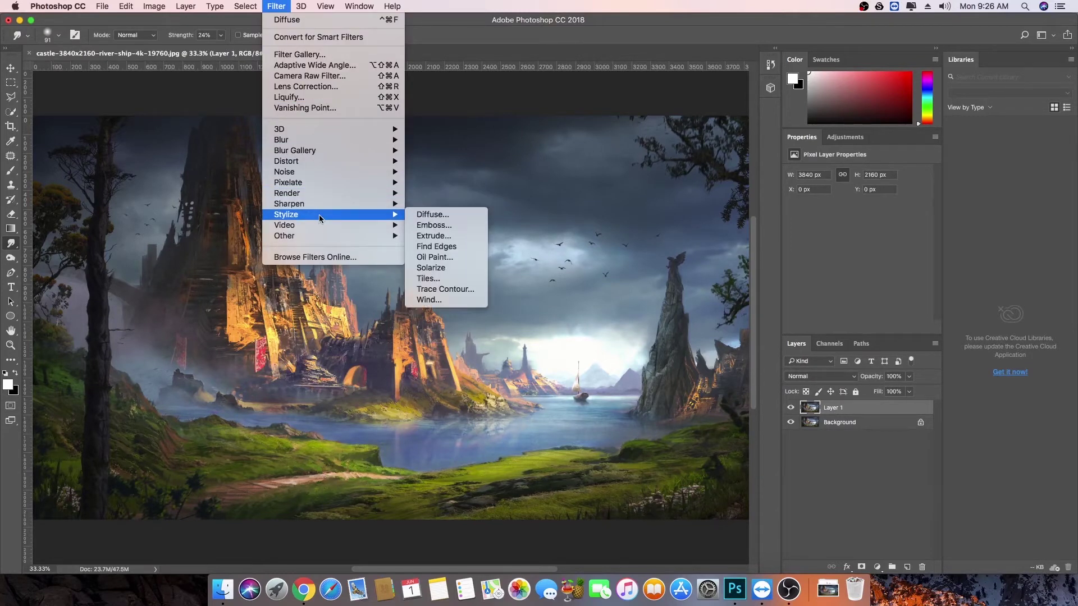
{"action": "left_click", "coordinate": [443, 227]}
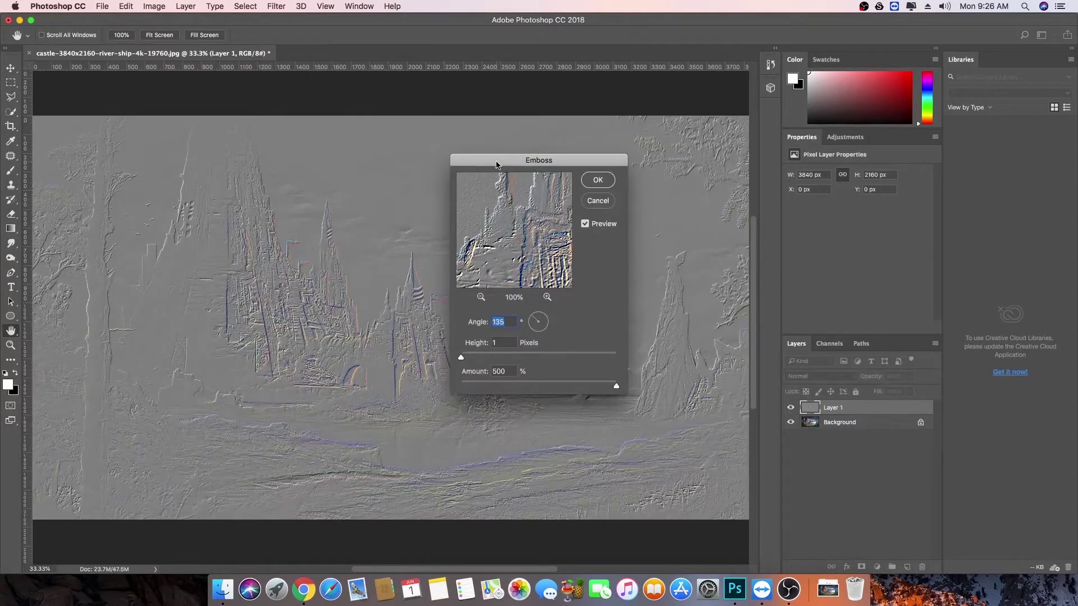
{"action": "left_click_drag", "start_coordinate": [500, 162], "coordinate": [528, 158]}
{"action": "left_click_drag", "start_coordinate": [490, 355], "coordinate": [526, 354]}
{"action": "left_click_drag", "start_coordinate": [644, 381], "coordinate": [585, 382]}
{"action": "left_click_drag", "start_coordinate": [525, 353], "coordinate": [532, 353]}
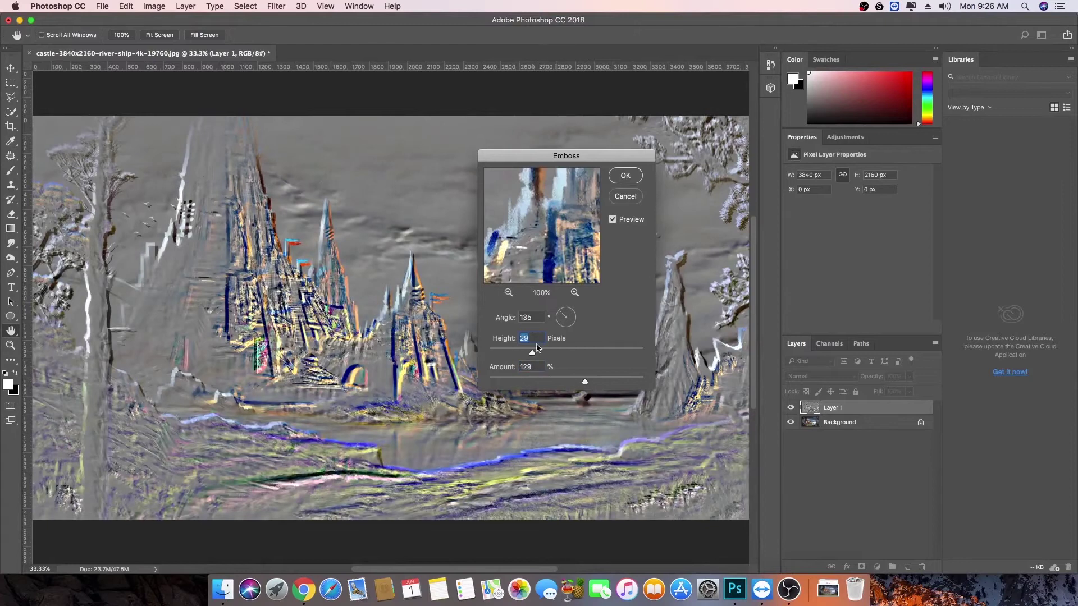
{"action": "left_click_drag", "start_coordinate": [565, 313], "coordinate": [572, 324]}
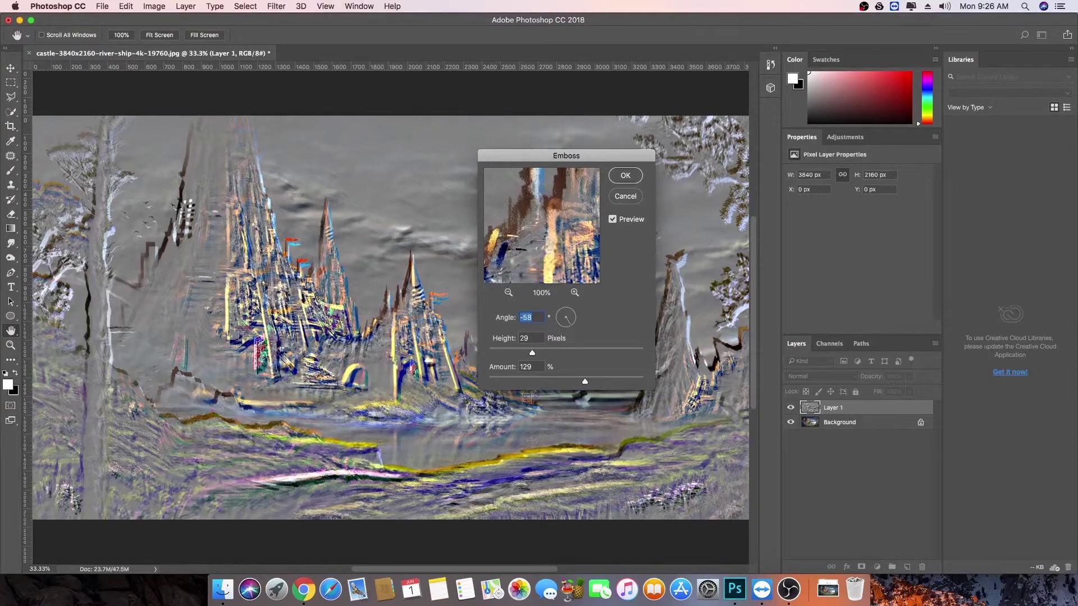
{"action": "left_click_drag", "start_coordinate": [504, 352], "coordinate": [495, 354]}
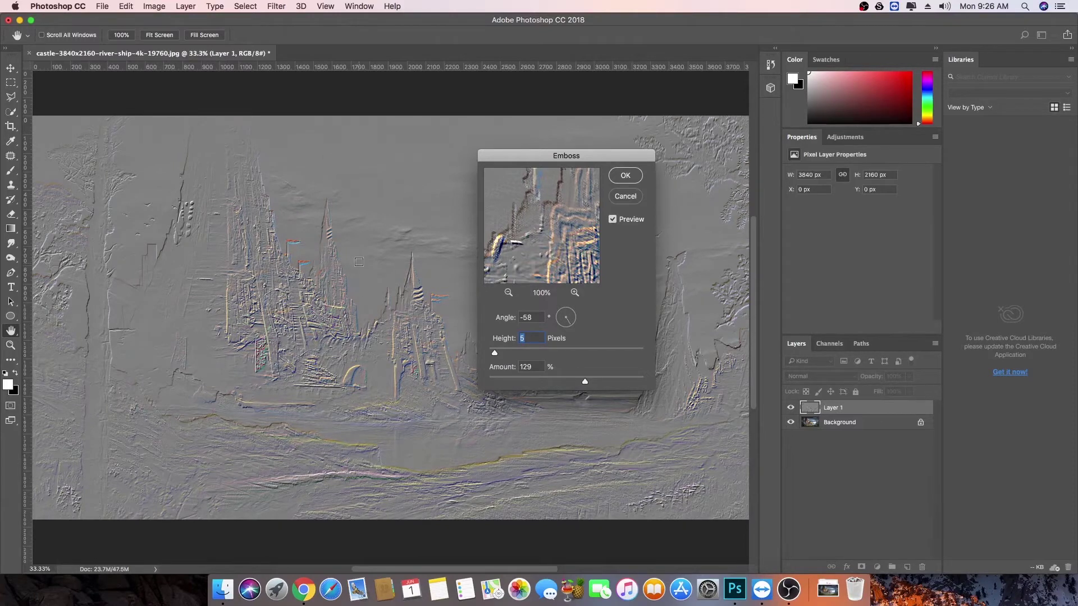
{"action": "left_click", "coordinate": [626, 177]}
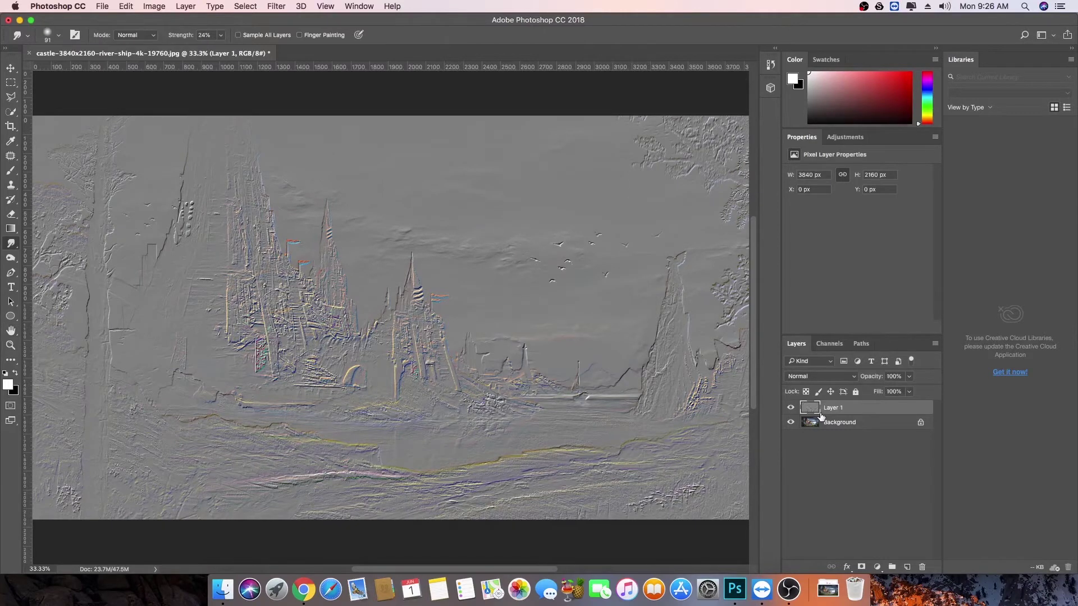
Delete the embossed Layer 1 and duplicate the Background layer again
{"action": "left_click", "coordinate": [825, 377]}
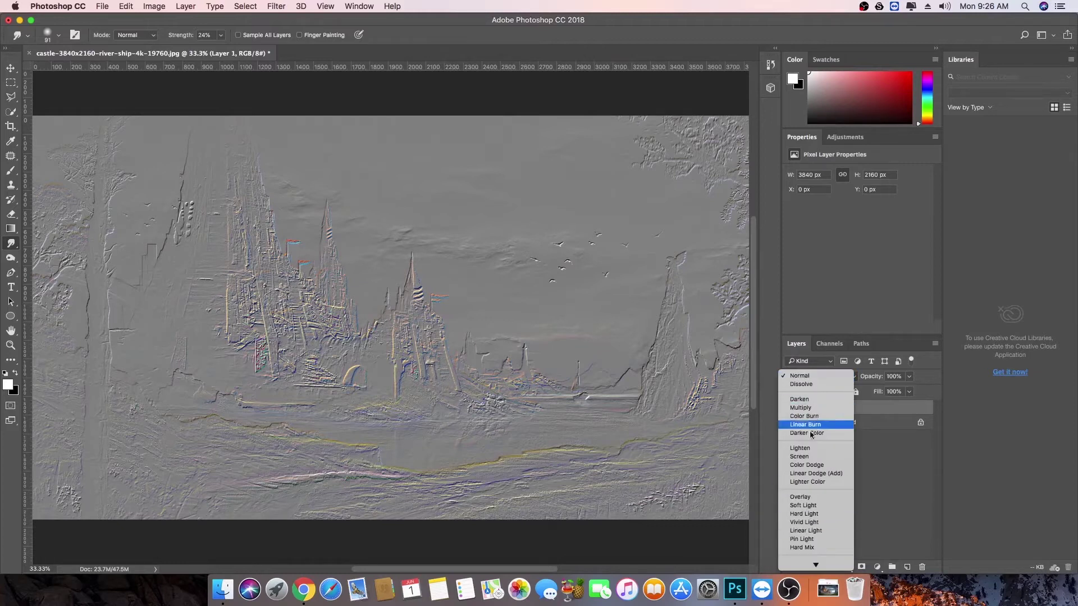
{"action": "left_click", "coordinate": [872, 459]}
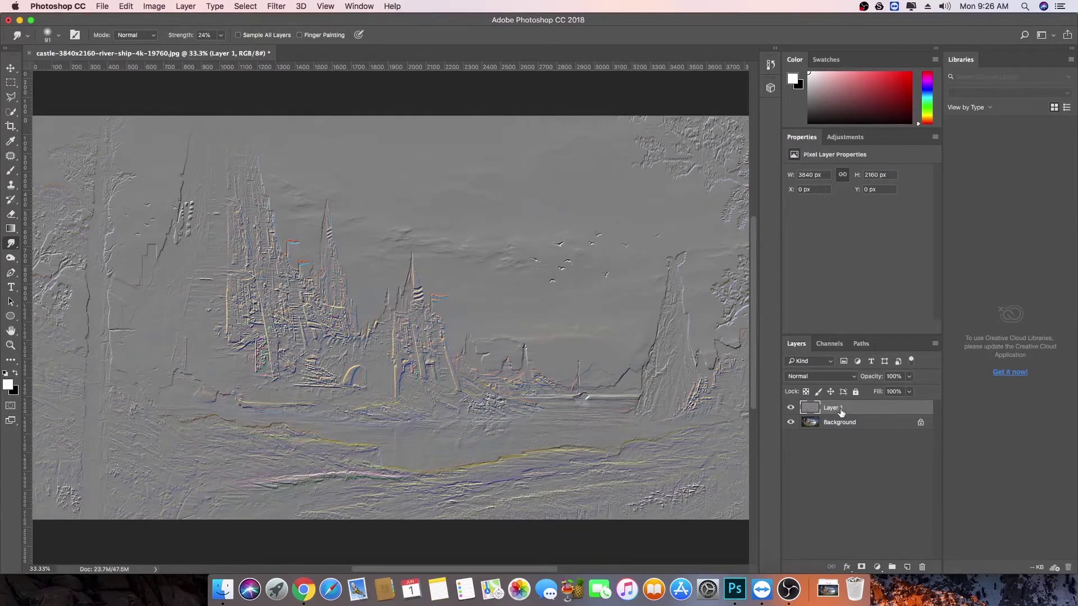
{"action": "key", "text": "Delete"}
{"action": "key", "text": "super+j"}
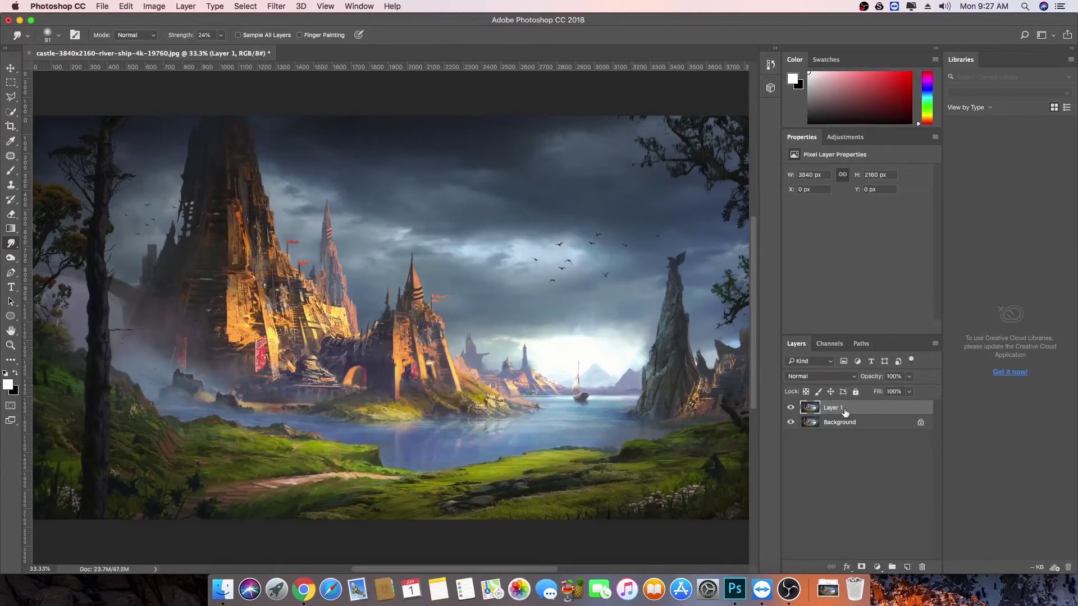
Apply the Extrude filter to Layer 1 using the Blocks type and level-based depth, and inspect the blocks around the castle towers
{"action": "left_click", "coordinate": [277, 6]}
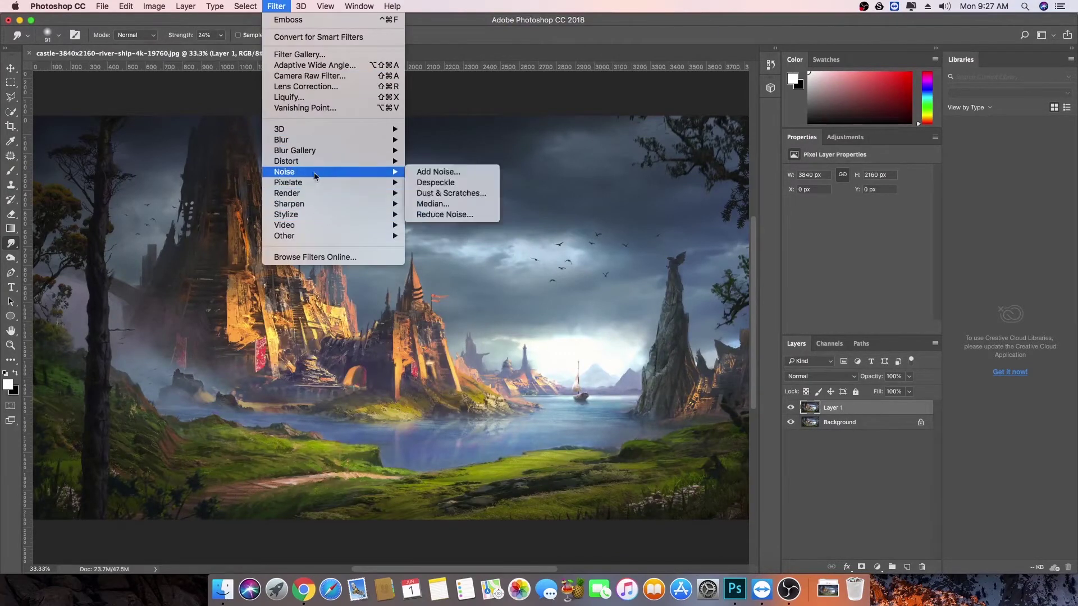
{"action": "mouse_move", "coordinate": [311, 216]}
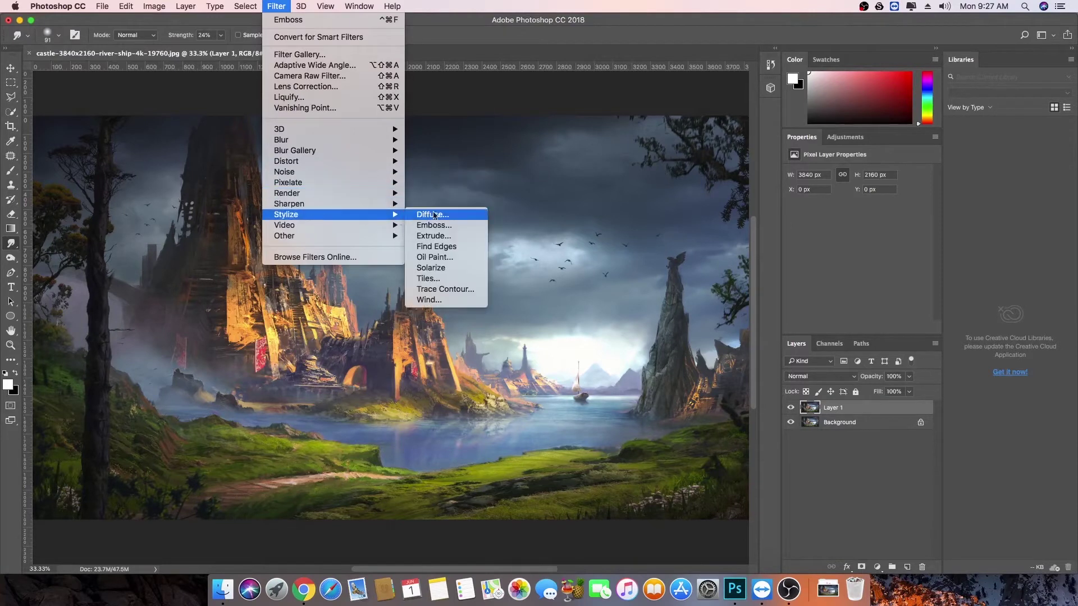
{"action": "left_click", "coordinate": [446, 240]}
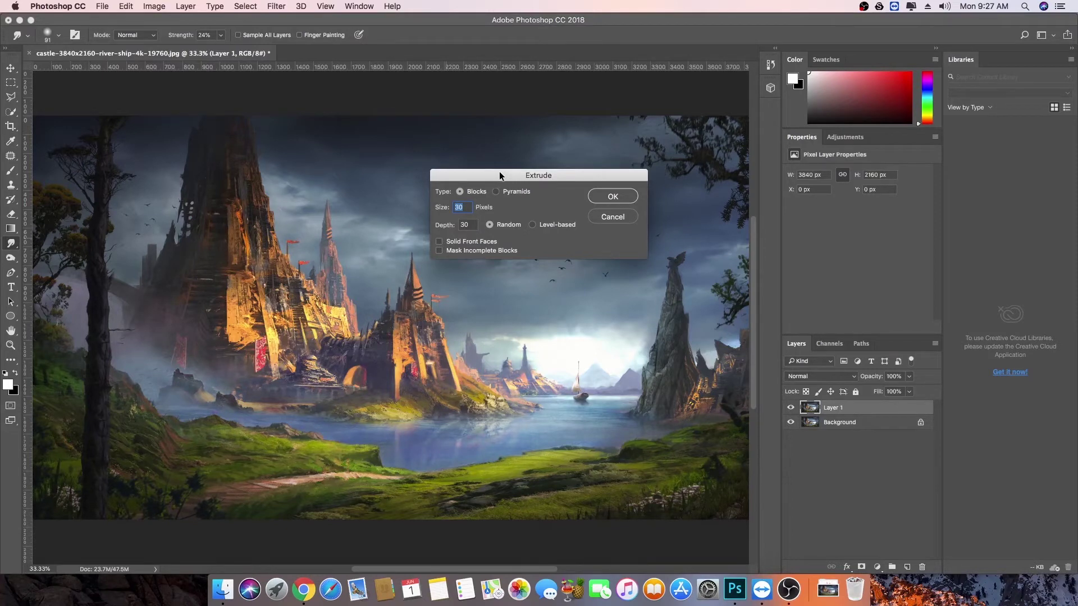
{"action": "left_click_drag", "start_coordinate": [499, 173], "coordinate": [499, 172]}
{"action": "left_click", "coordinate": [495, 190]}
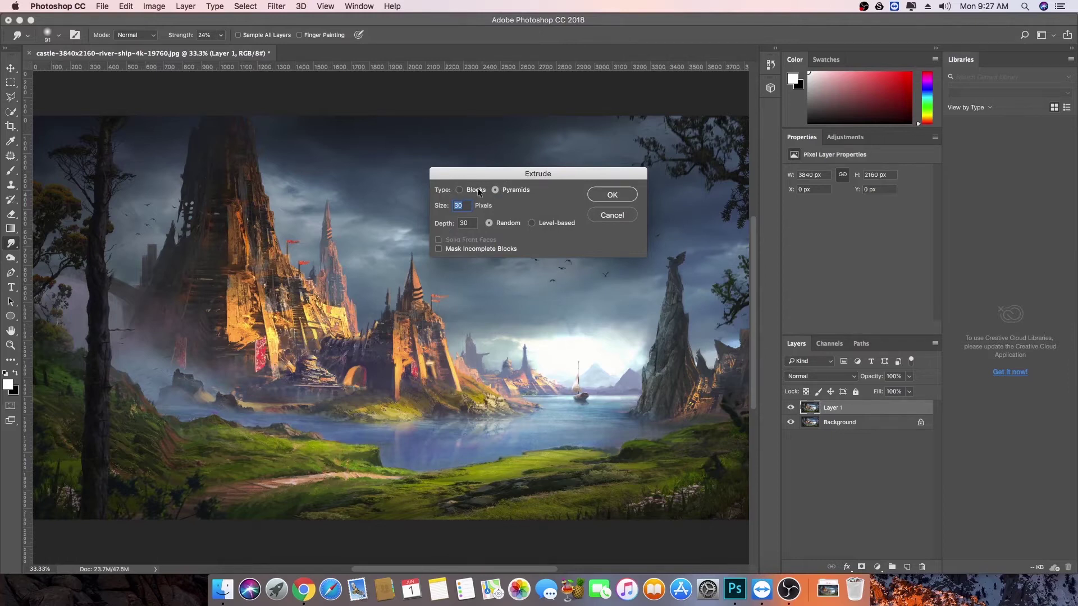
{"action": "left_click", "coordinate": [465, 191]}
{"action": "left_click", "coordinate": [532, 224]}
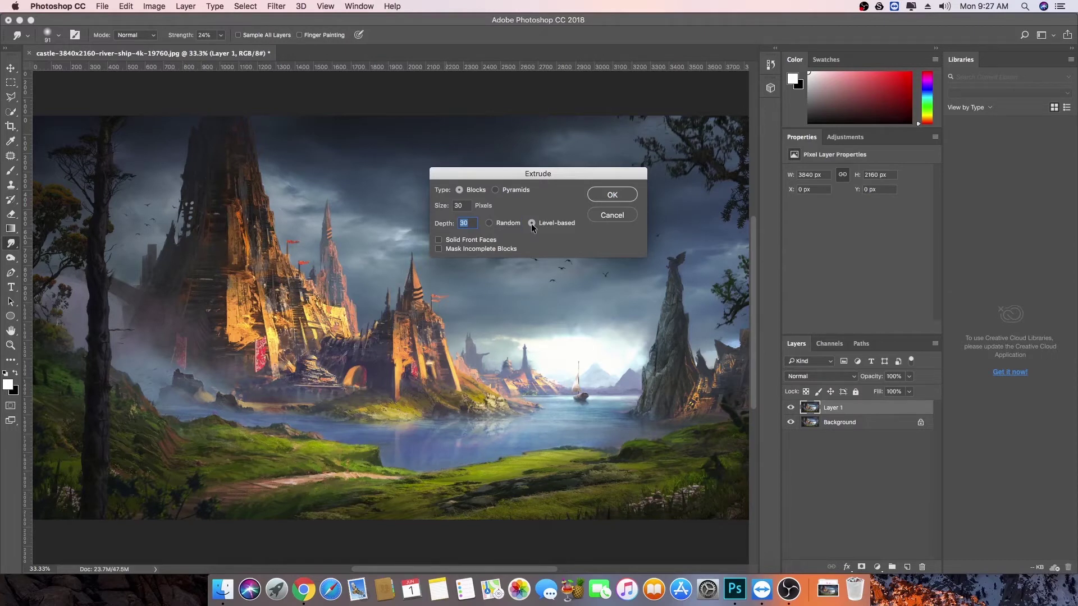
{"action": "left_click", "coordinate": [604, 195]}
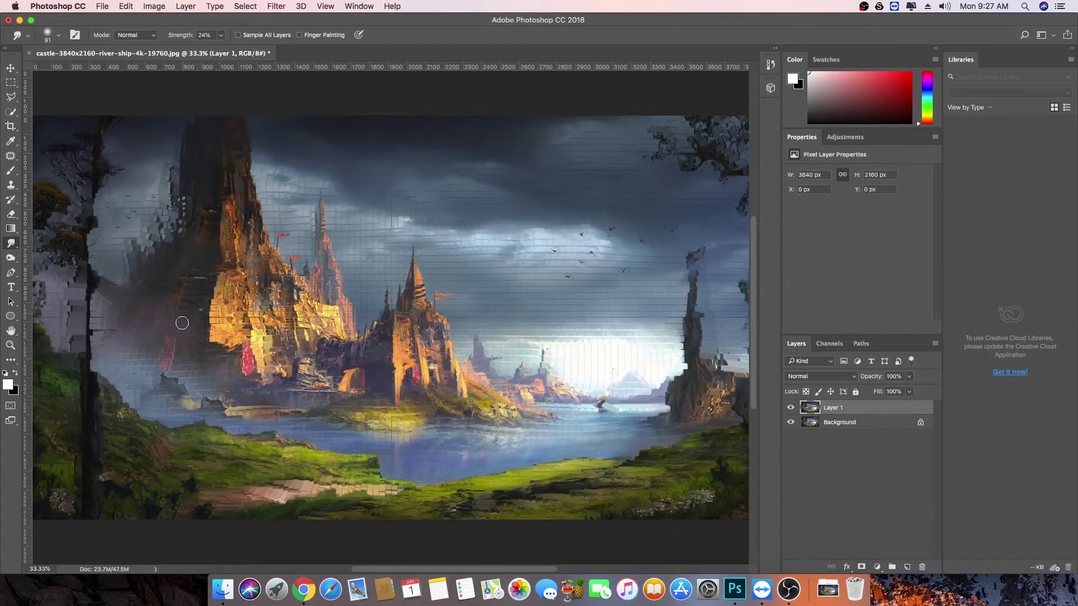
{"action": "scroll", "coordinate": [168, 312], "scroll_direction": "up", "scroll_amount": 5}
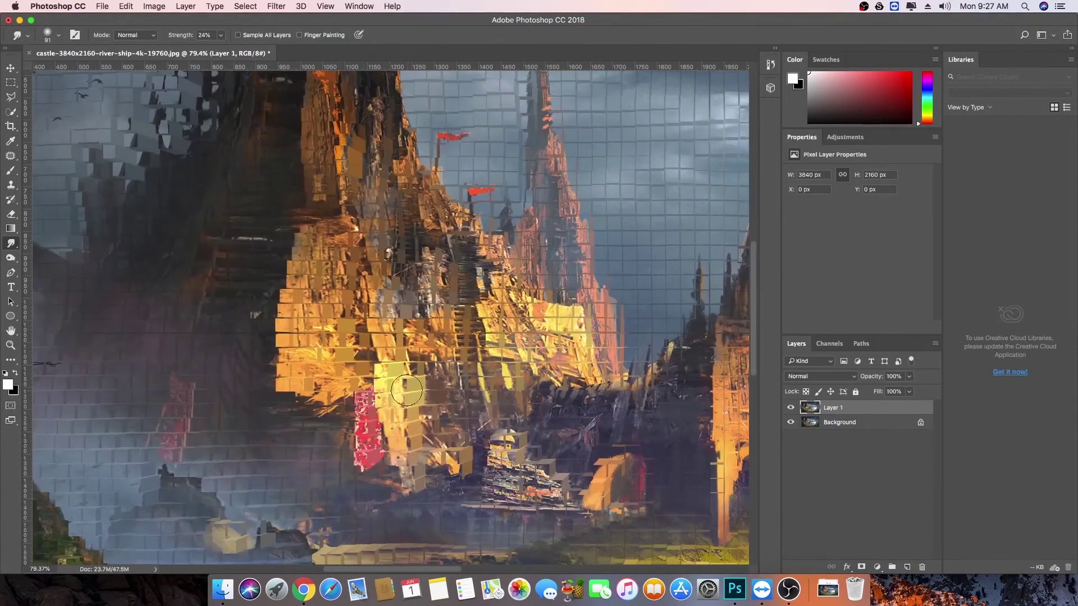
{"action": "left_click_drag", "start_coordinate": [341, 242], "coordinate": [407, 426]}
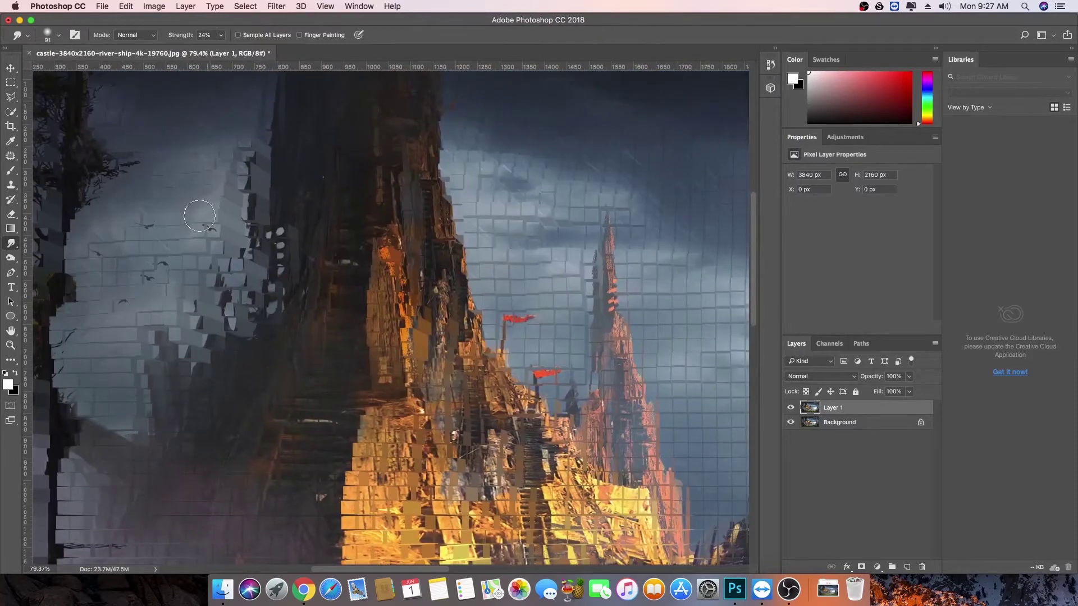
{"action": "left_click_drag", "start_coordinate": [263, 224], "coordinate": [460, 436]}
{"action": "scroll", "coordinate": [410, 409], "scroll_direction": "down", "scroll_amount": 5}
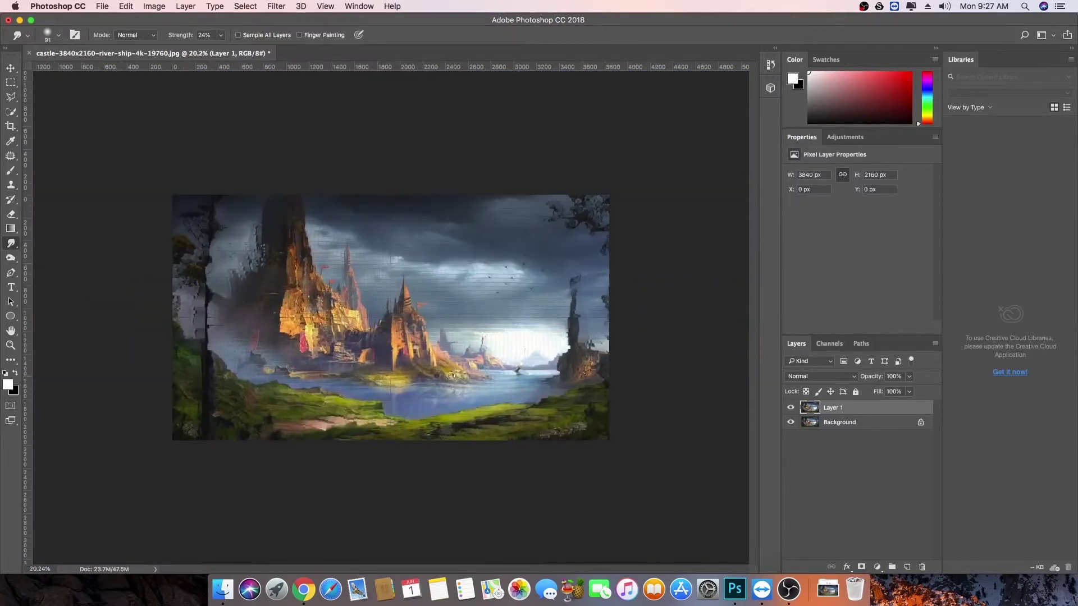
Apply the Extrude filter to Layer 1 as 30-pixel blocks with a level-based depth of 255
{"action": "left_click", "coordinate": [271, 8]}
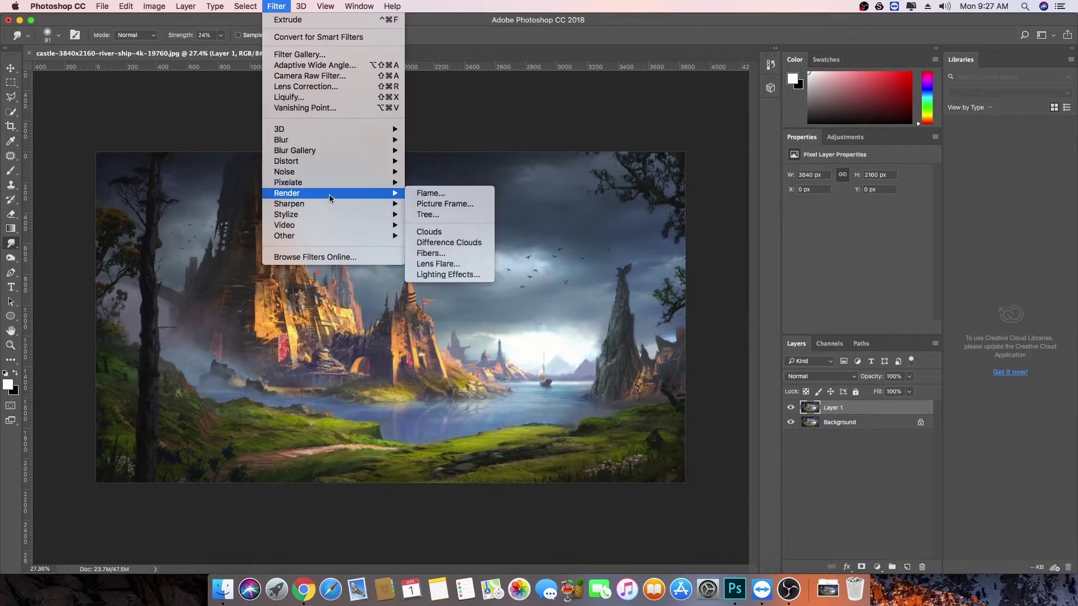
{"action": "mouse_move", "coordinate": [330, 206]}
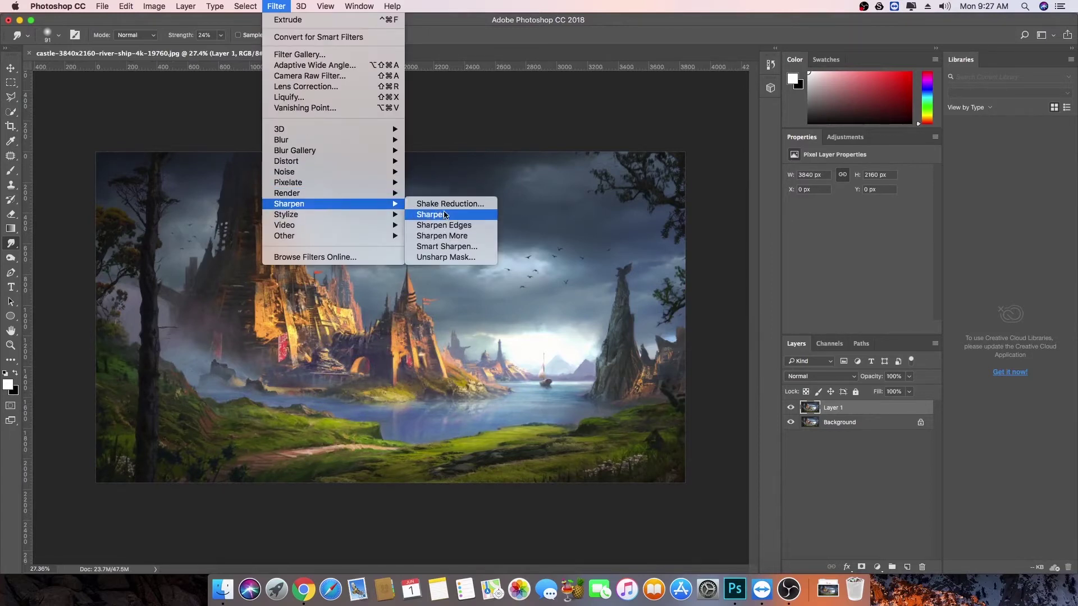
{"action": "left_click", "coordinate": [438, 236]}
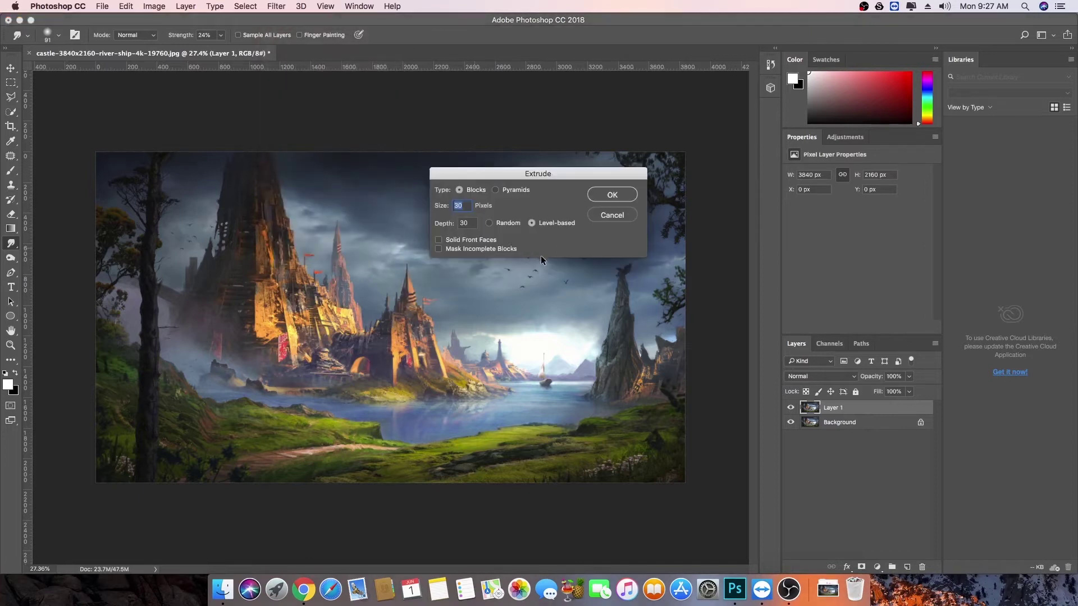
{"action": "key", "text": "Tab"}
{"action": "type", "text": "300"}
{"action": "left_click", "coordinate": [604, 195]}
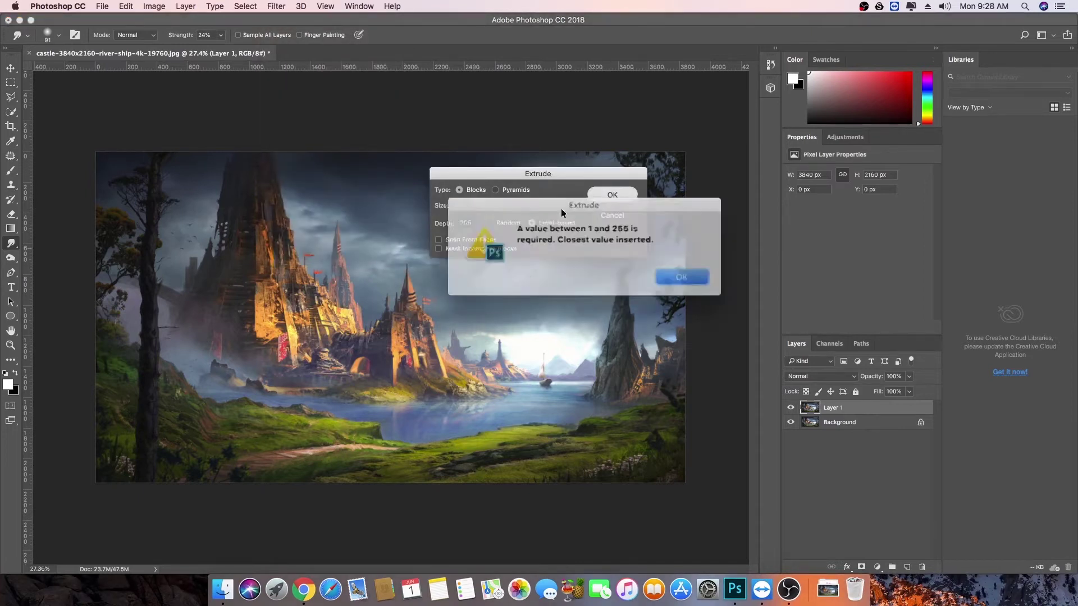
{"action": "left_click", "coordinate": [676, 275]}
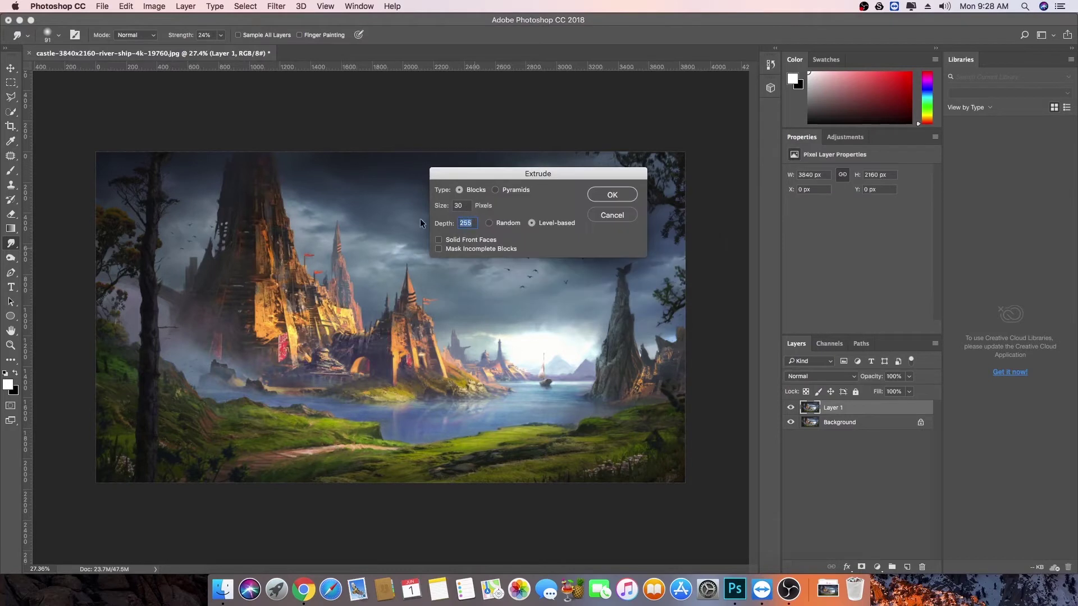
{"action": "left_click", "coordinate": [612, 194]}
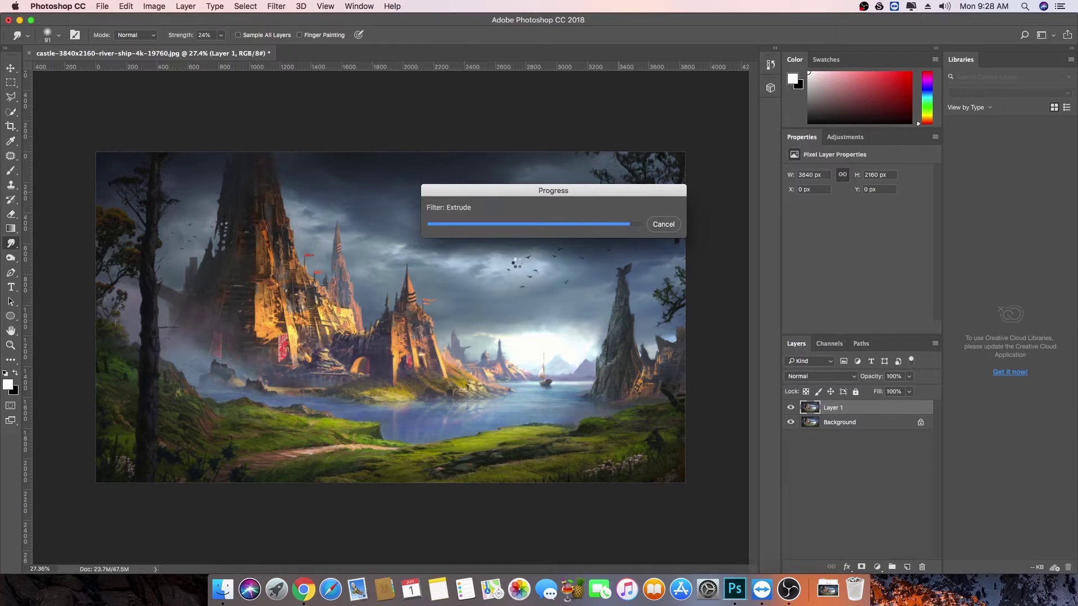
Inspect the extruded blocks across the castle and sky, and undo the blocks extrusion on Layer 1
{"action": "scroll", "coordinate": [204, 314], "scroll_direction": "up", "scroll_amount": 5}
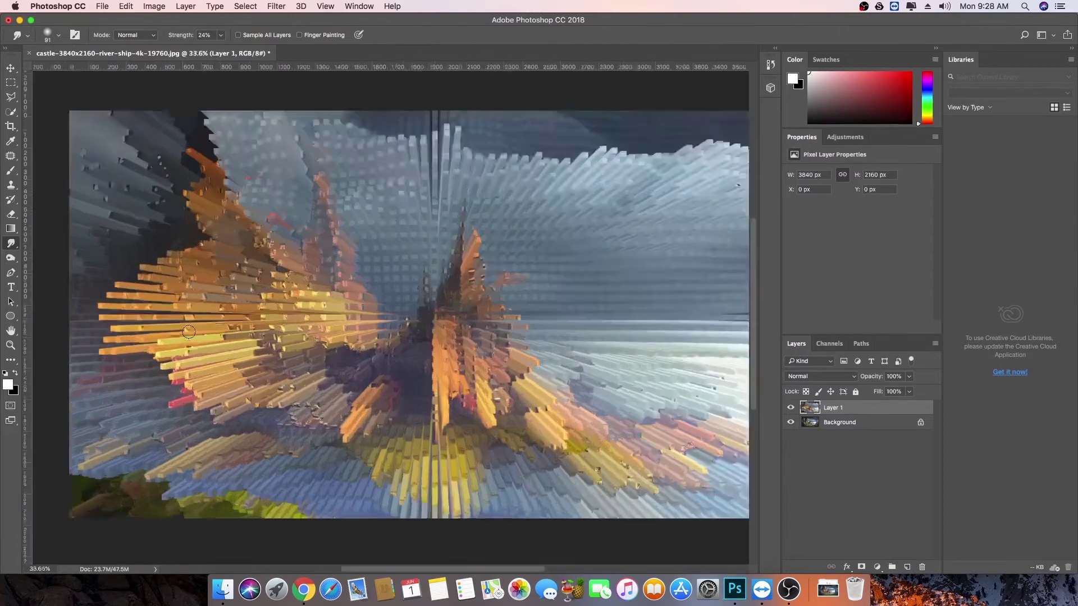
{"action": "scroll", "coordinate": [303, 319], "scroll_direction": "down", "scroll_amount": 5}
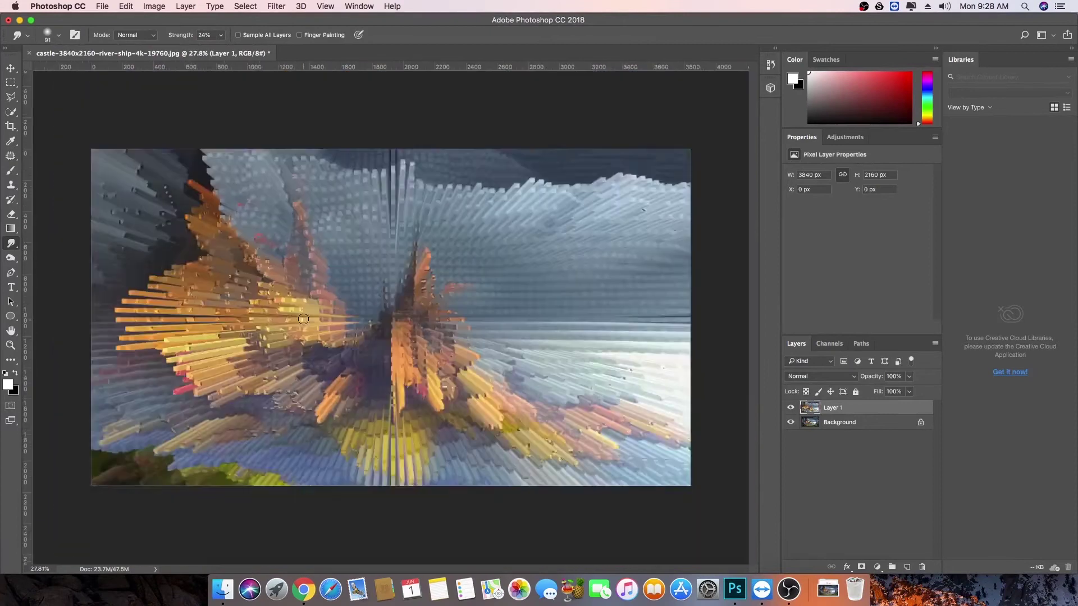
{"action": "scroll", "coordinate": [449, 254], "scroll_direction": "up", "scroll_amount": 3}
{"action": "scroll", "coordinate": [450, 253], "scroll_direction": "down", "scroll_amount": 2}
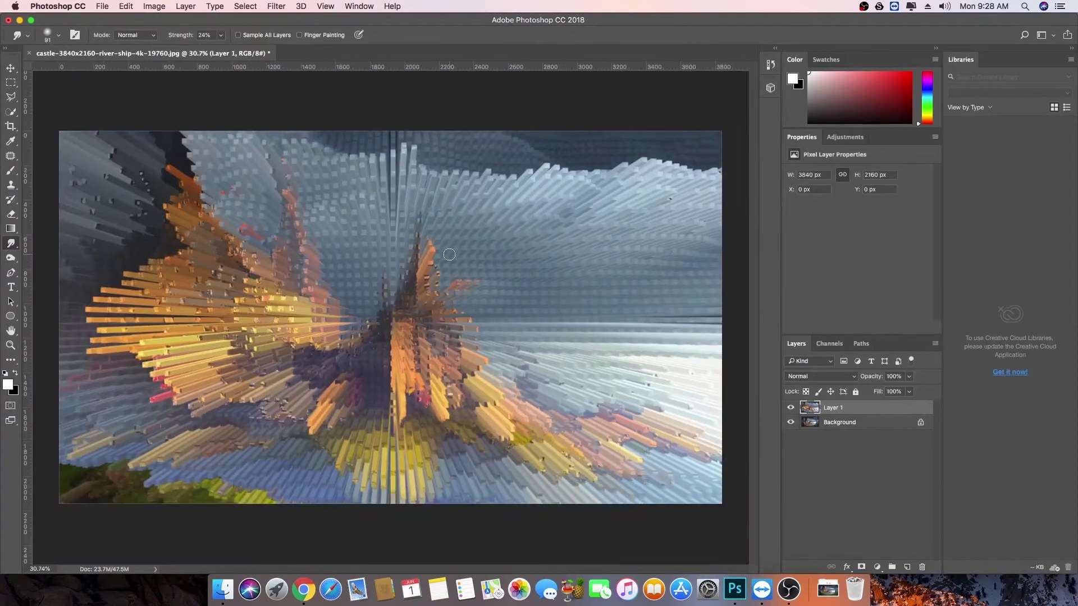
{"action": "scroll", "coordinate": [450, 254], "scroll_direction": "up", "scroll_amount": 1}
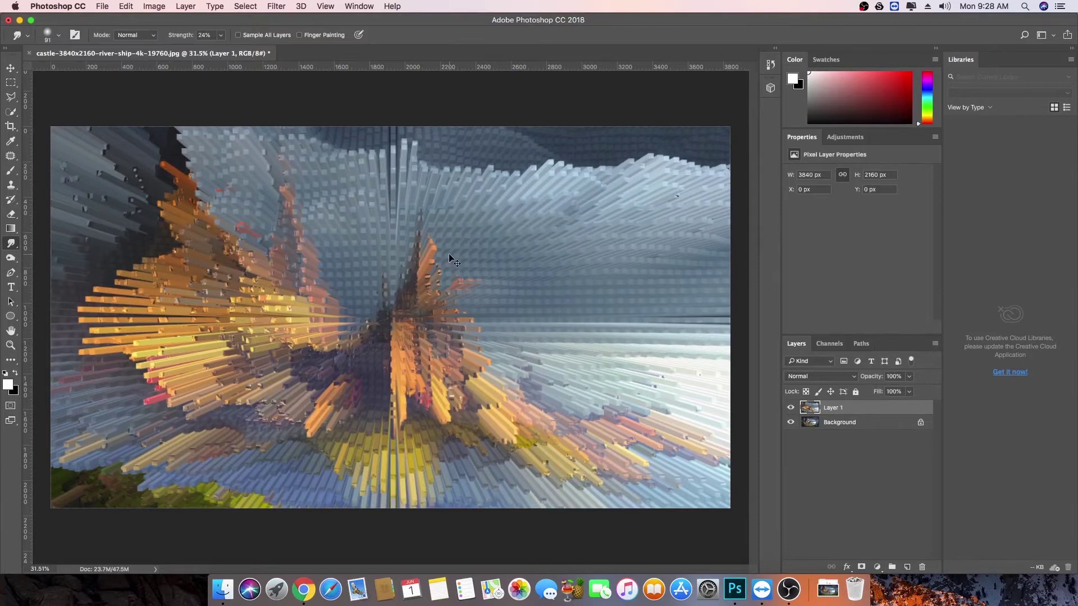
{"action": "key", "text": "super+z"}
Apply the Extrude filter to Layer 1 as Pyramids with a size of 30 pixels and a level-based depth of 255
{"action": "left_click", "coordinate": [276, 6]}
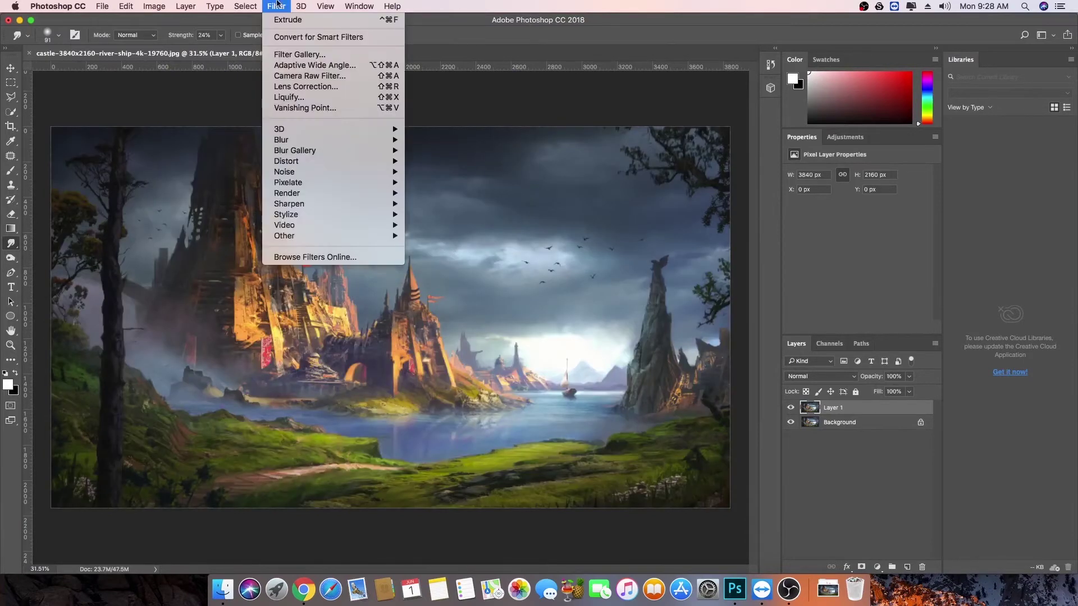
{"action": "mouse_move", "coordinate": [310, 205]}
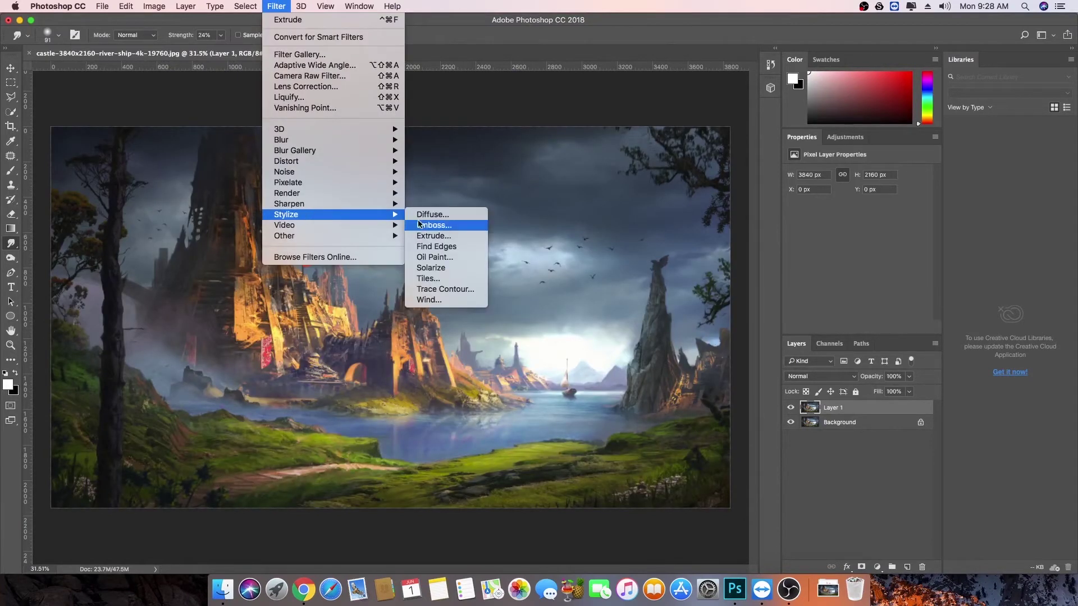
{"action": "left_click", "coordinate": [427, 238]}
{"action": "left_click", "coordinate": [507, 188]}
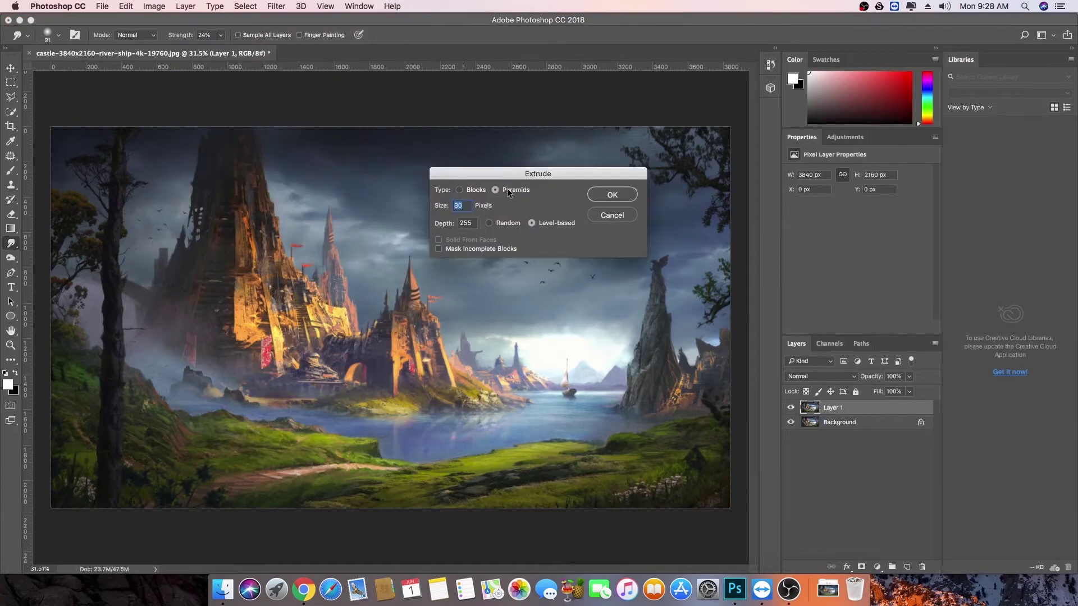
{"action": "left_click", "coordinate": [612, 197]}
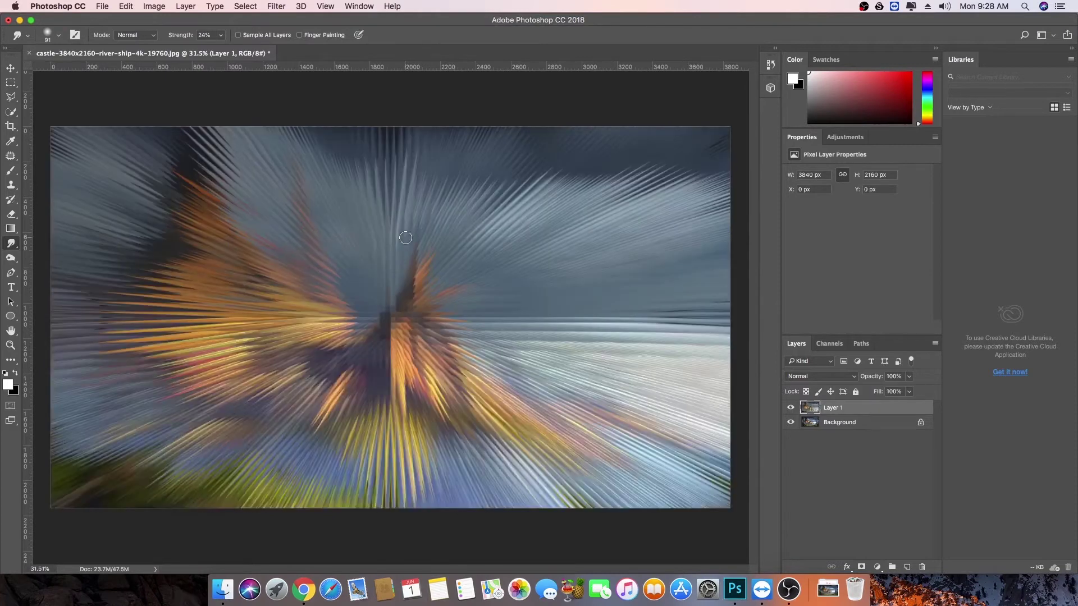
Inspect the pyramid spikes around the image centre and undo the pyramid extrusion on Layer 1
{"action": "scroll", "coordinate": [407, 320], "scroll_direction": "up", "scroll_amount": 5}
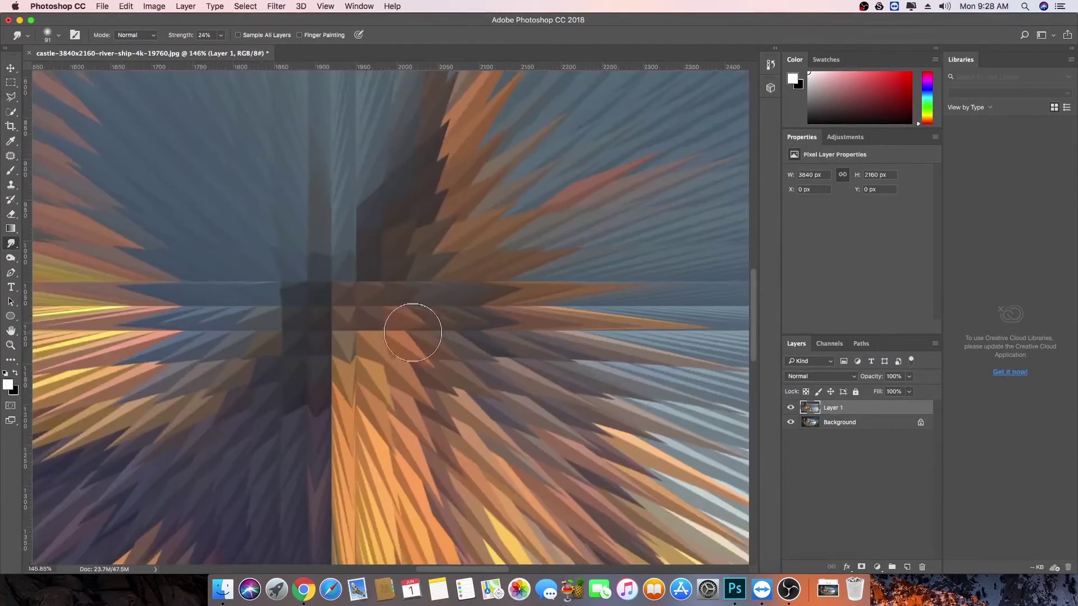
{"action": "key", "text": "ctrl+z"}
{"action": "scroll", "coordinate": [379, 331], "scroll_direction": "down", "scroll_amount": 5}
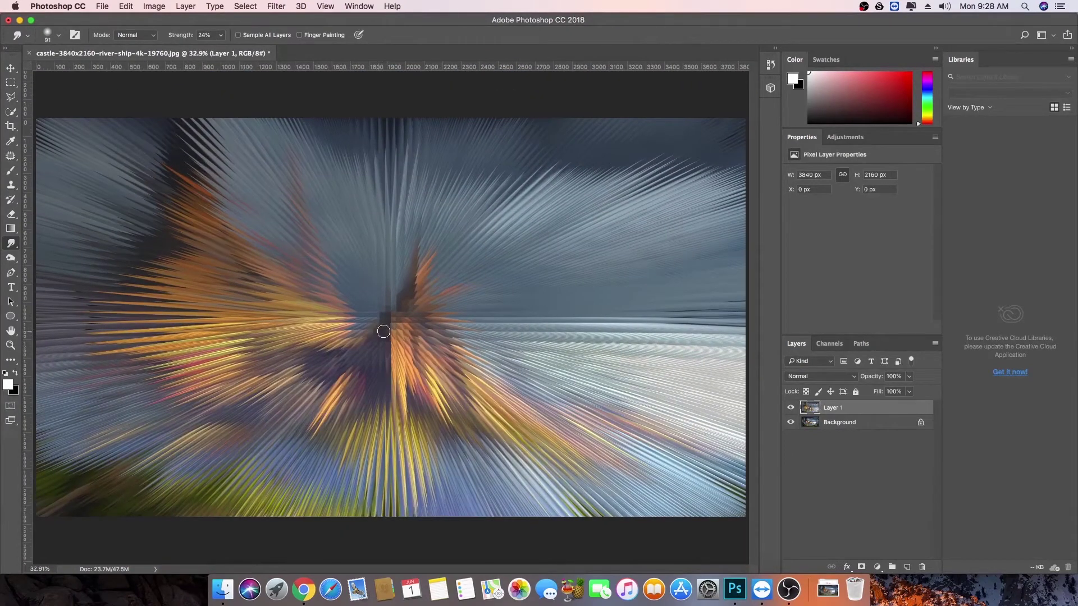
{"action": "scroll", "coordinate": [379, 331], "scroll_direction": "down", "scroll_amount": 2}
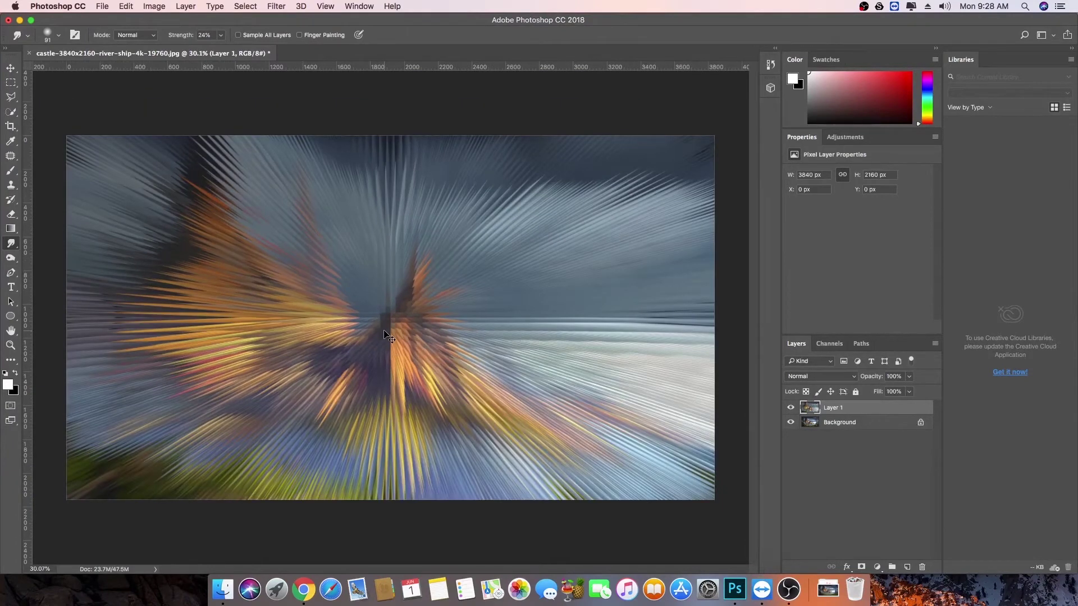
{"action": "key", "text": "super+z"}
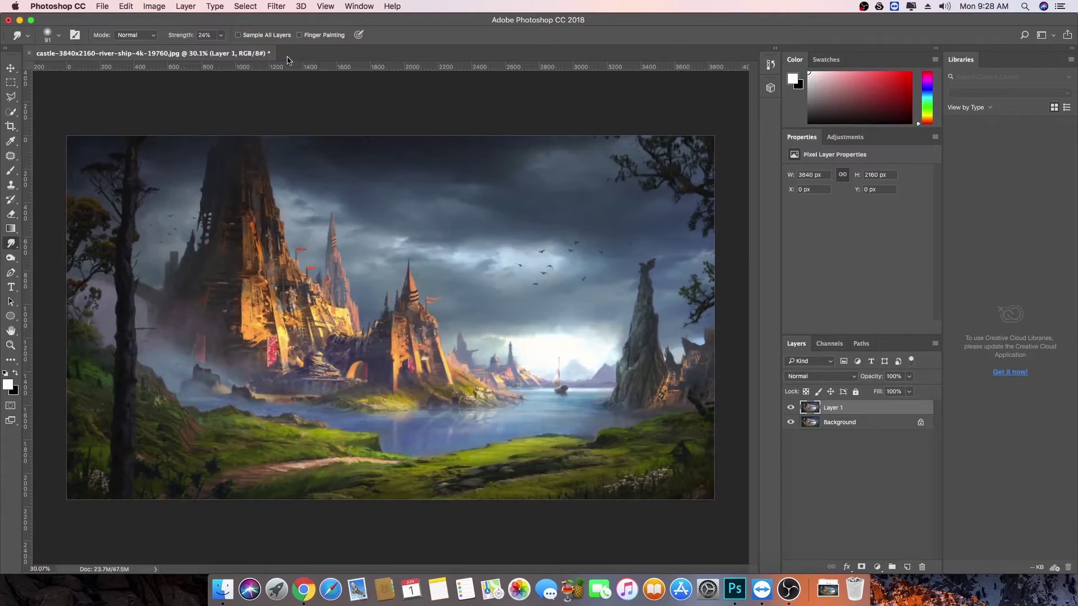
Apply the Find Edges filter to Layer 1 and invert the layer's colors
{"action": "left_click", "coordinate": [277, 6]}
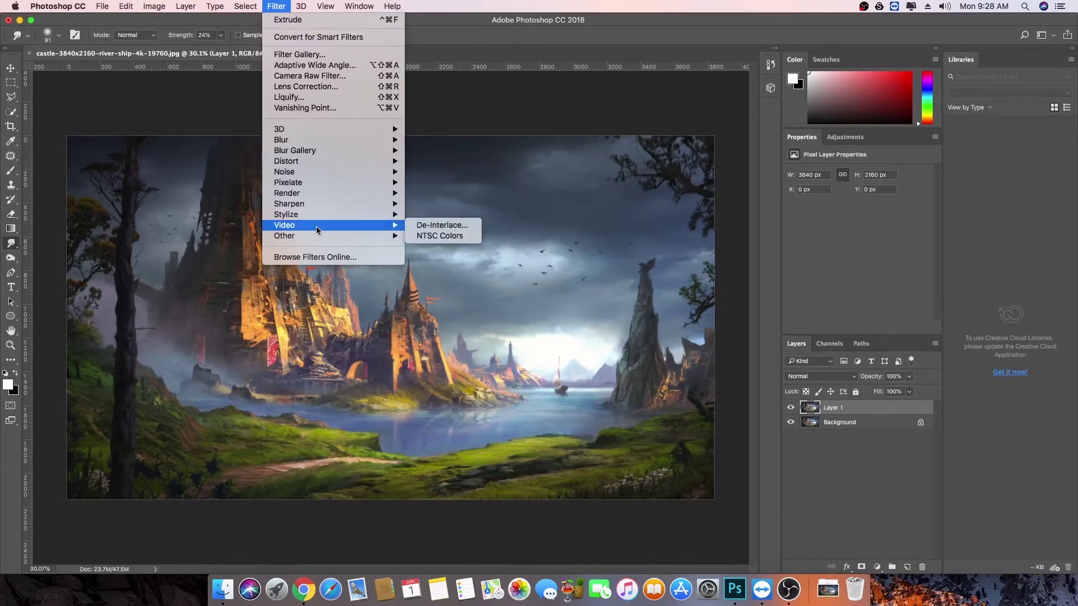
{"action": "mouse_move", "coordinate": [318, 216]}
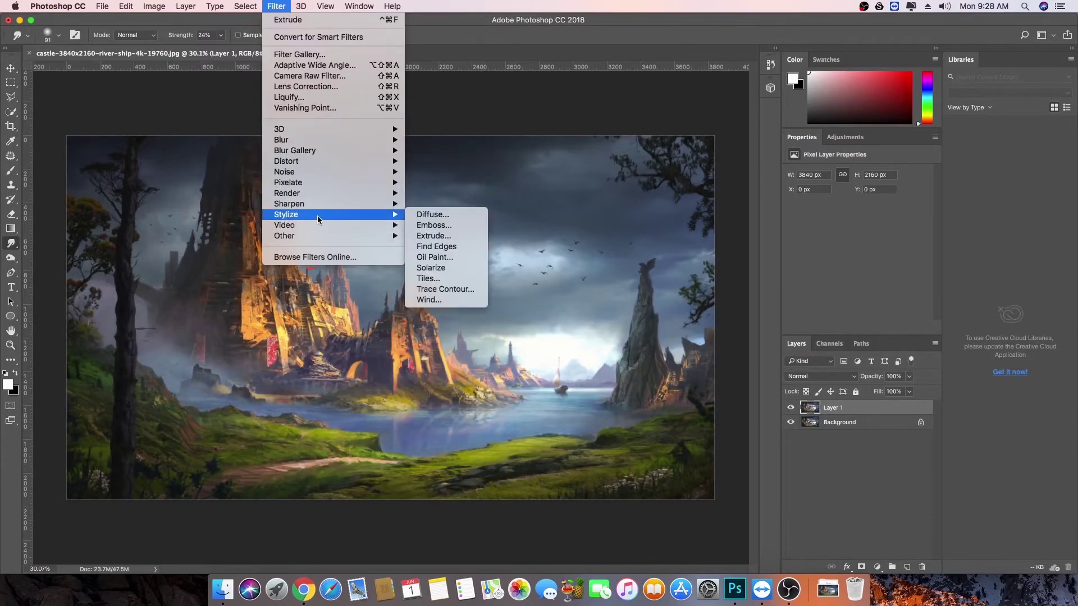
{"action": "left_click", "coordinate": [451, 247]}
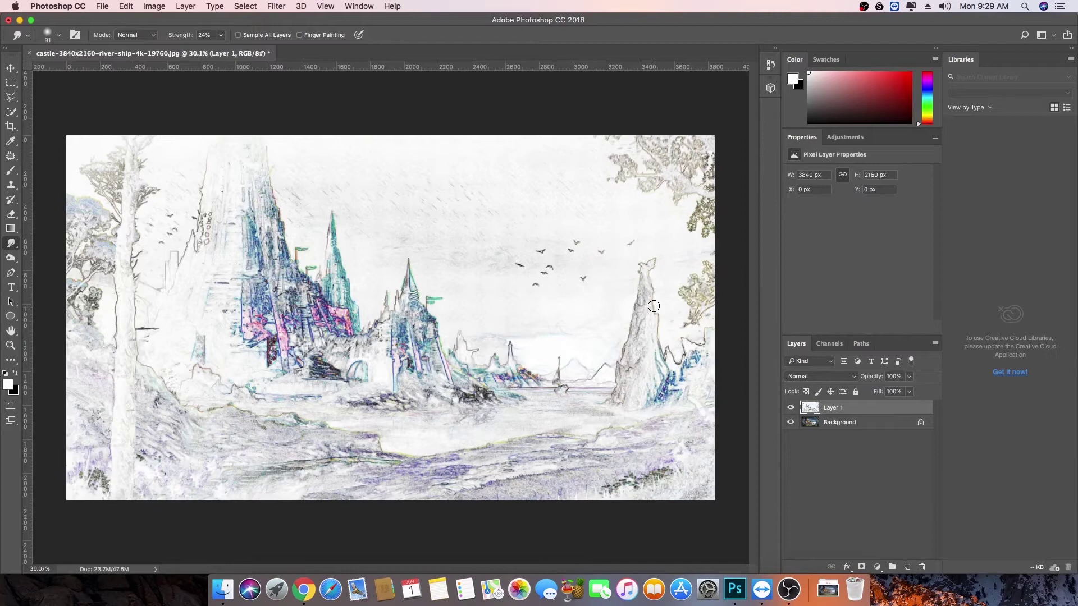
{"action": "left_click", "coordinate": [153, 6]}
{"action": "mouse_move", "coordinate": [195, 37]}
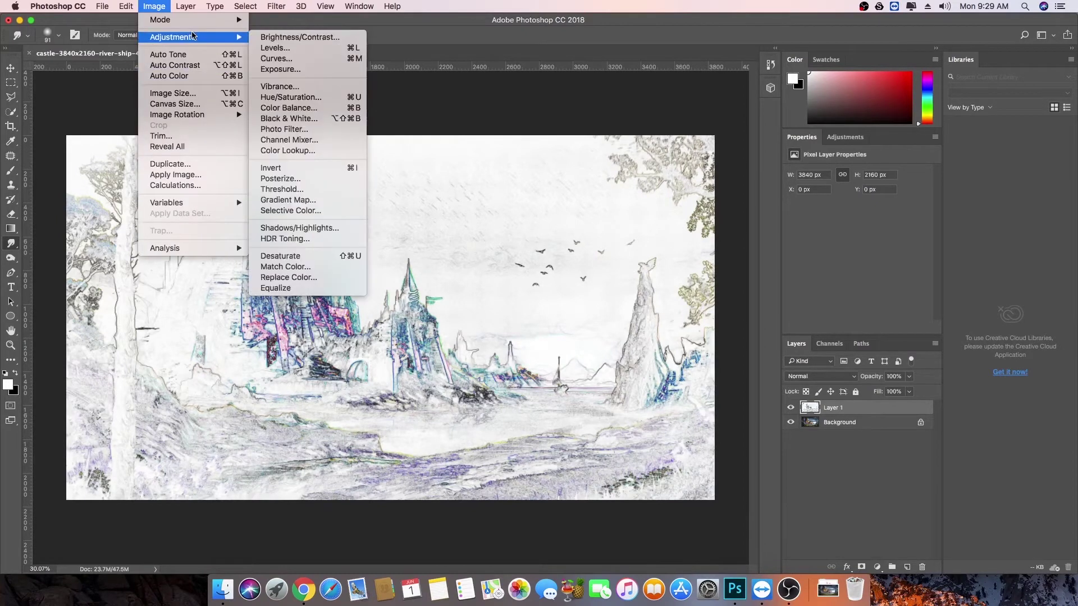
{"action": "left_click", "coordinate": [281, 167]}
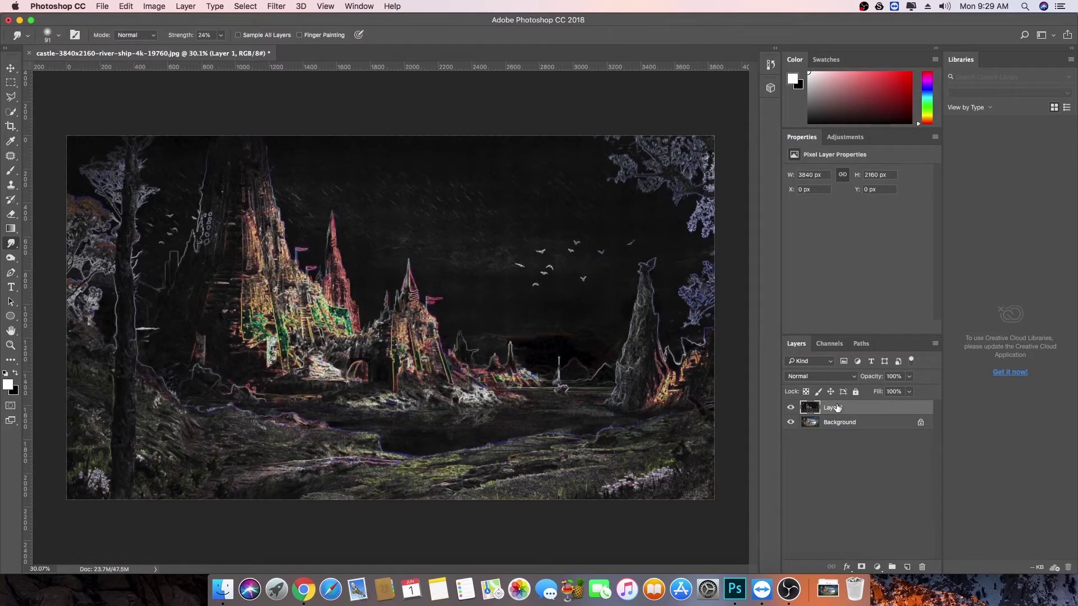
Create a desaturated duplicate of the inverted Layer 1 and hide the original Layer 1
{"action": "key", "text": "super+j"}
{"action": "left_click", "coordinate": [791, 423]}
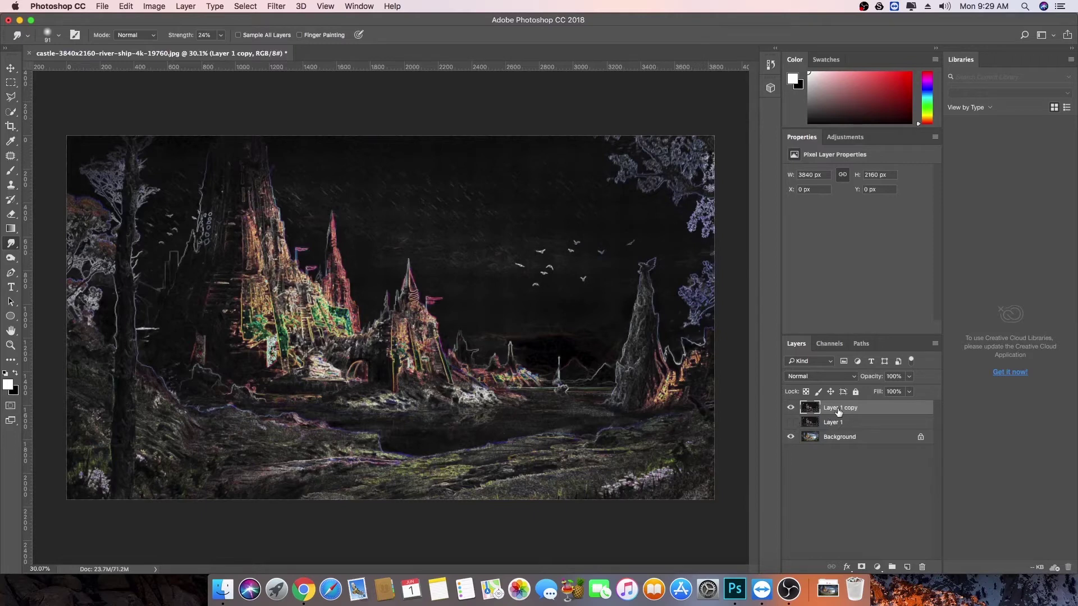
{"action": "left_click", "coordinate": [154, 6]}
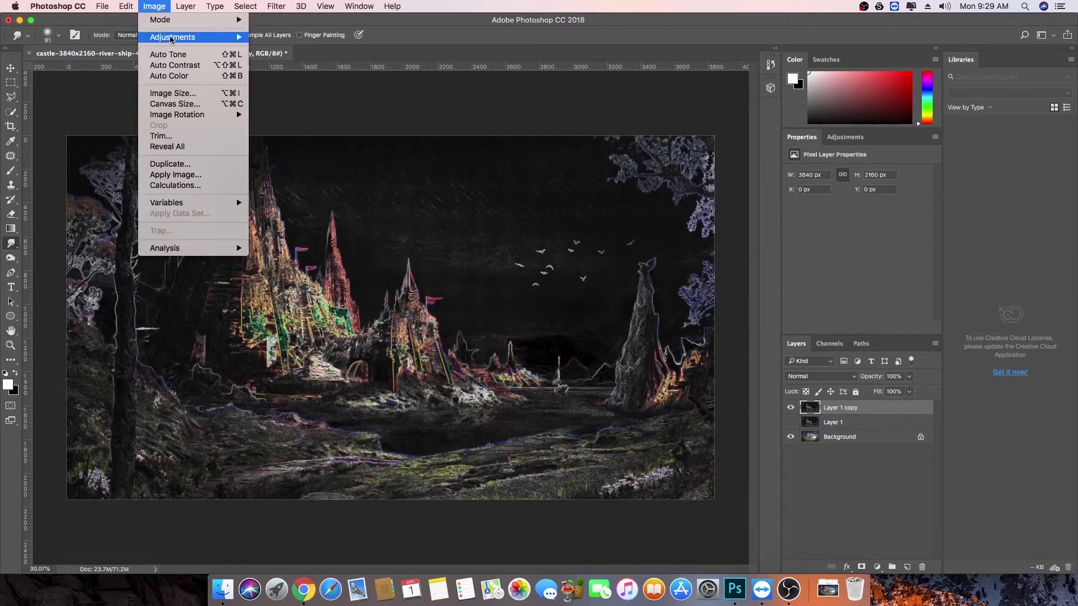
{"action": "mouse_move", "coordinate": [180, 37]}
{"action": "left_click", "coordinate": [286, 256]}
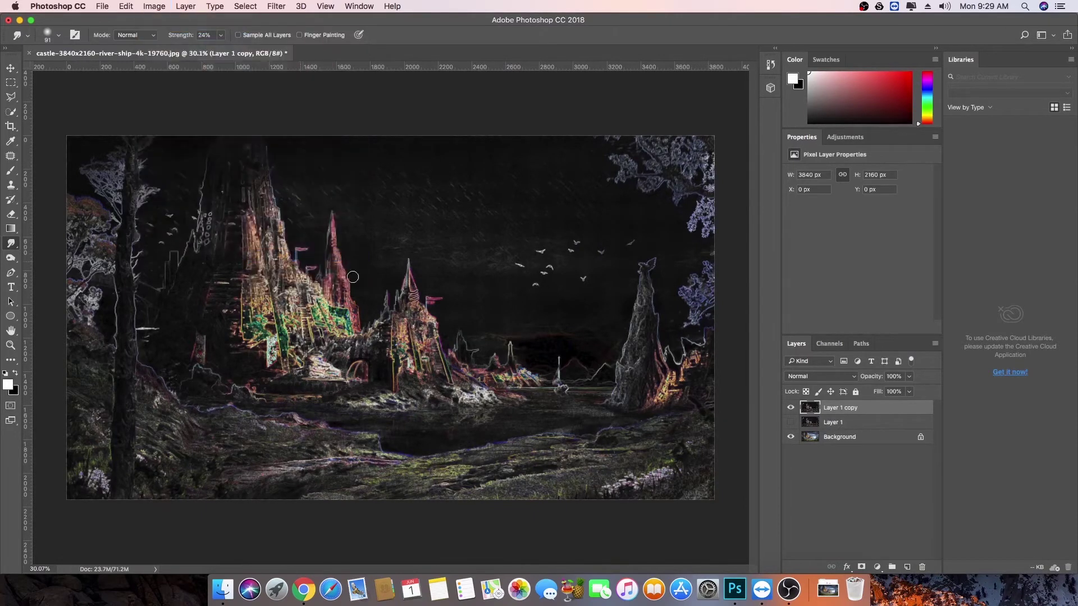
Set the Layer 1 copy's blend mode to Screen and compare the image with the copy hidden and shown
{"action": "left_click", "coordinate": [821, 377]}
{"action": "left_click", "coordinate": [805, 461]}
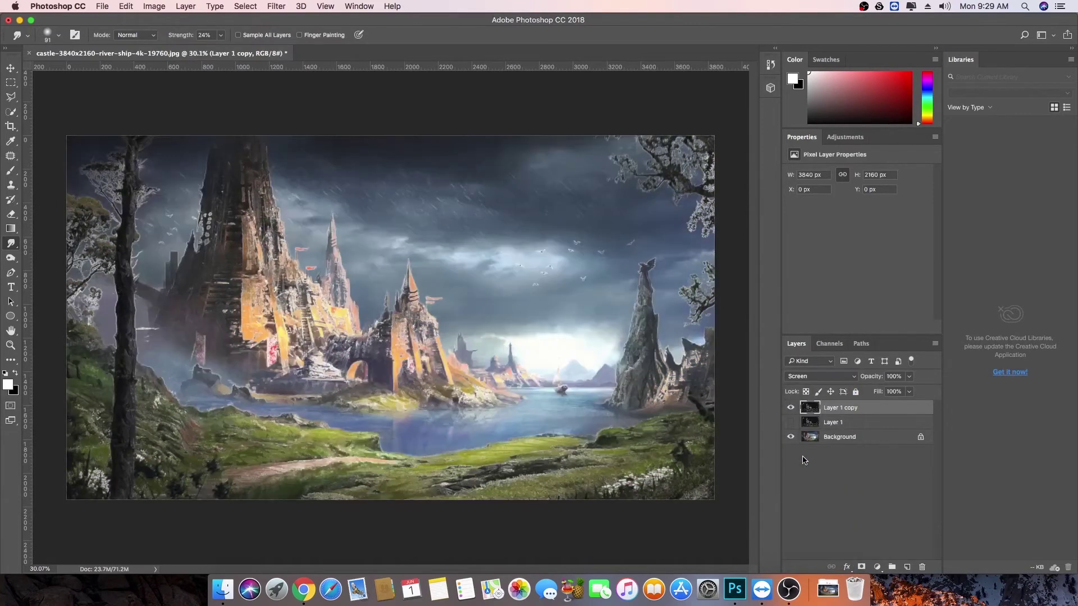
{"action": "left_click", "coordinate": [792, 408]}
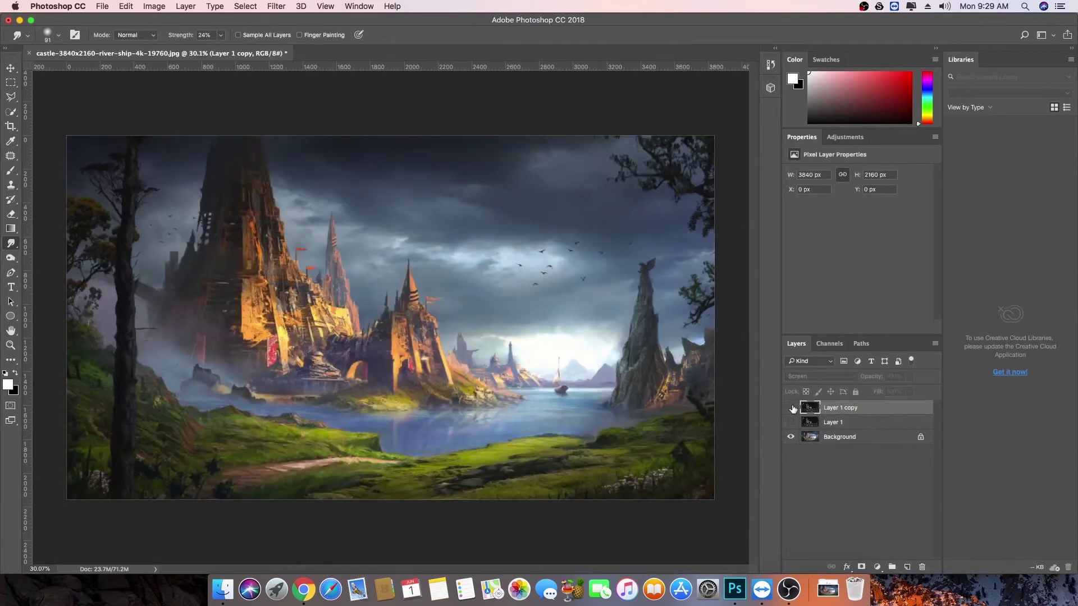
{"action": "left_click", "coordinate": [791, 408]}
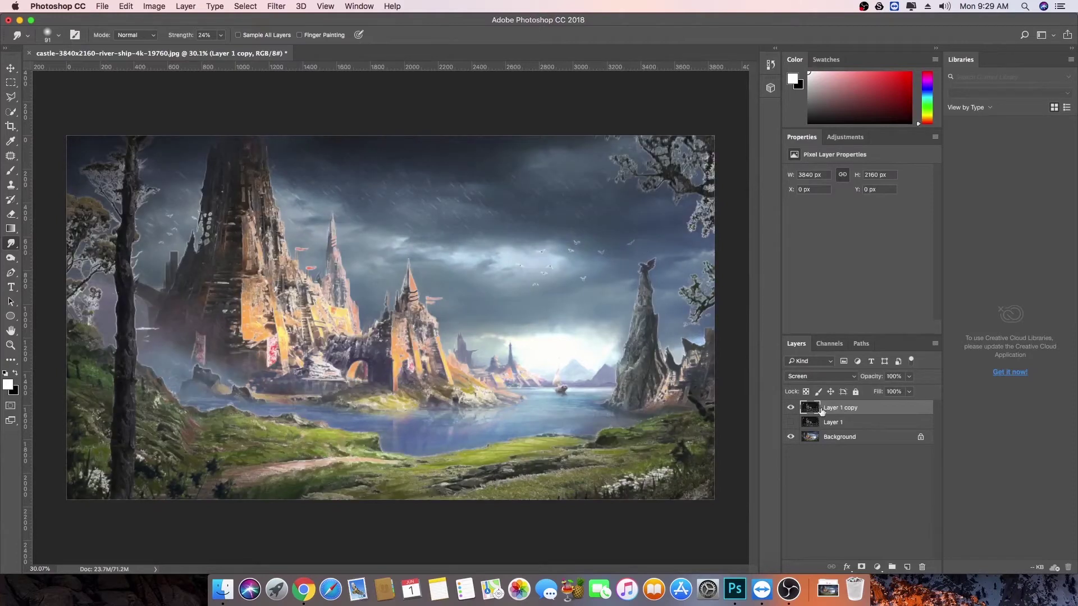
Apply a Gaussian Blur with a radius of 1.5 pixels to the Layer 1 copy
{"action": "left_click", "coordinate": [272, 9]}
{"action": "mouse_move", "coordinate": [292, 140]}
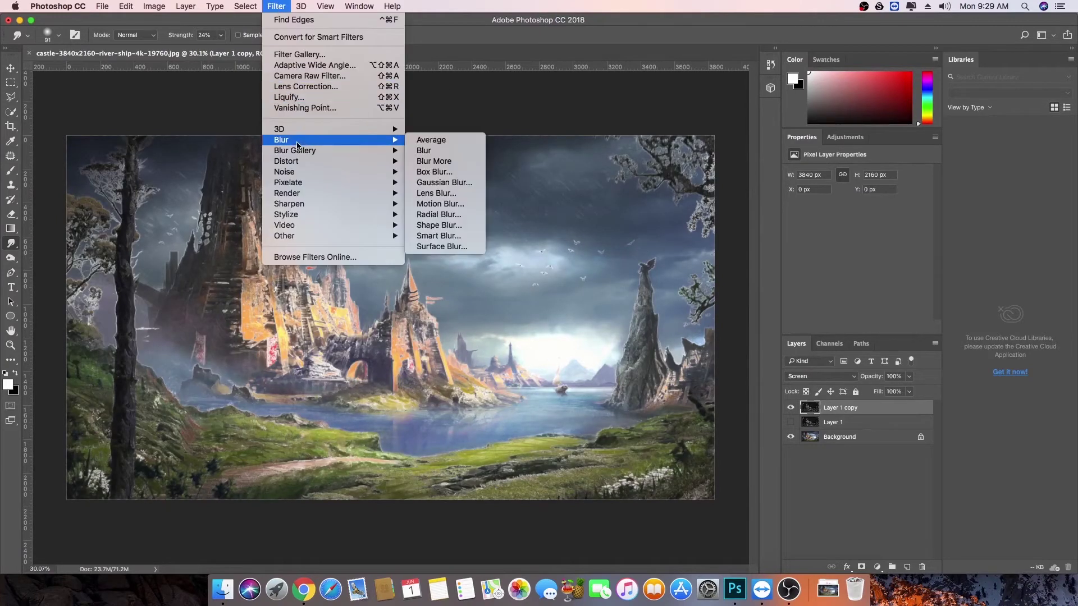
{"action": "left_click", "coordinate": [436, 182]}
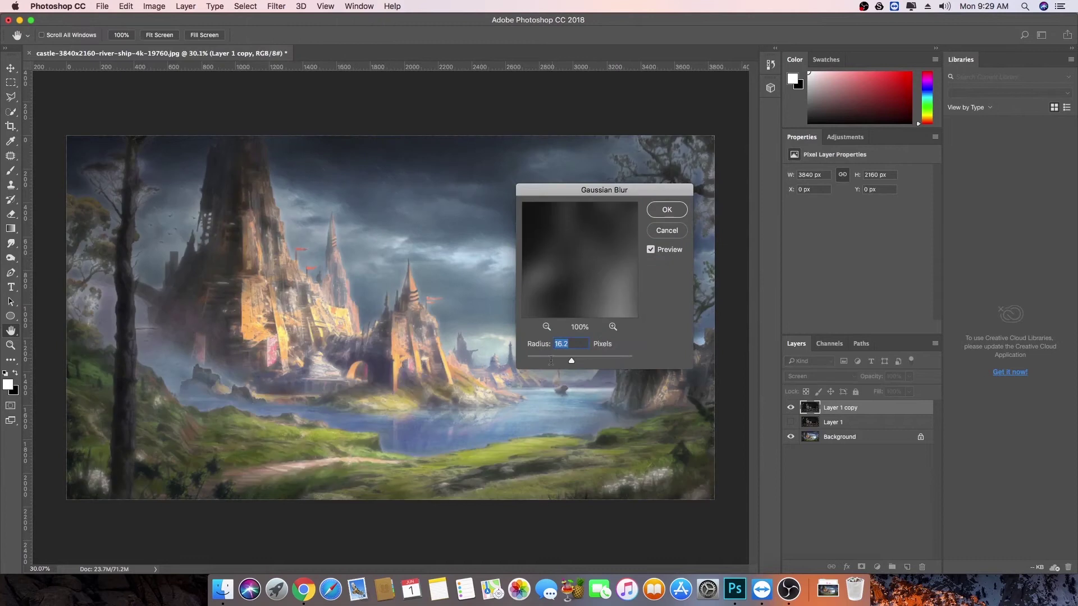
{"action": "left_click_drag", "start_coordinate": [554, 361], "coordinate": [536, 363]}
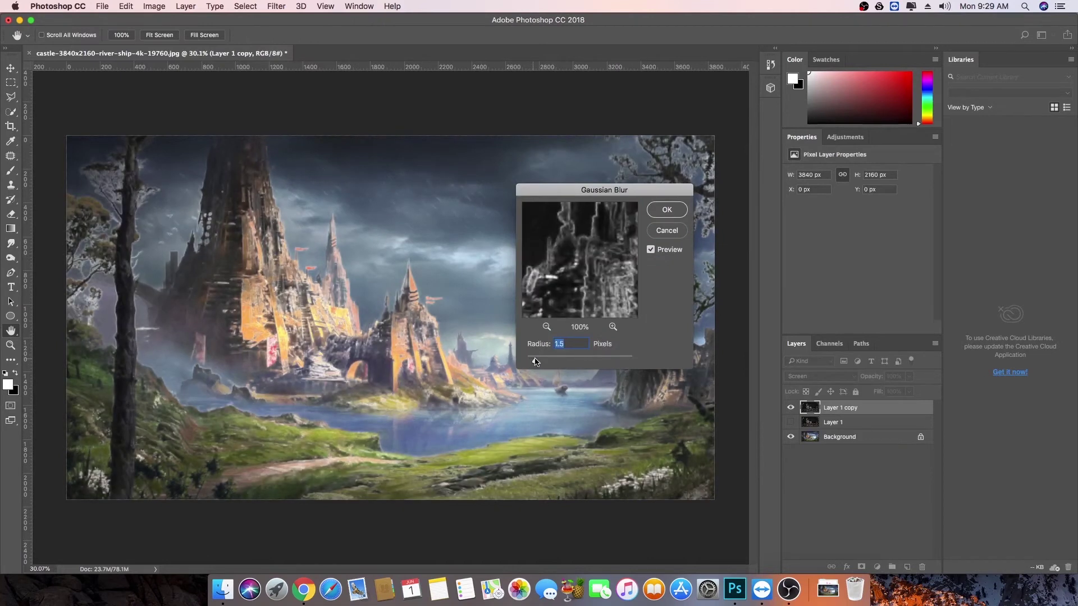
{"action": "left_click", "coordinate": [667, 209]}
Strongly reduce the opacity of the Layer 1 copy and deselect all layers
{"action": "left_click", "coordinate": [909, 377]}
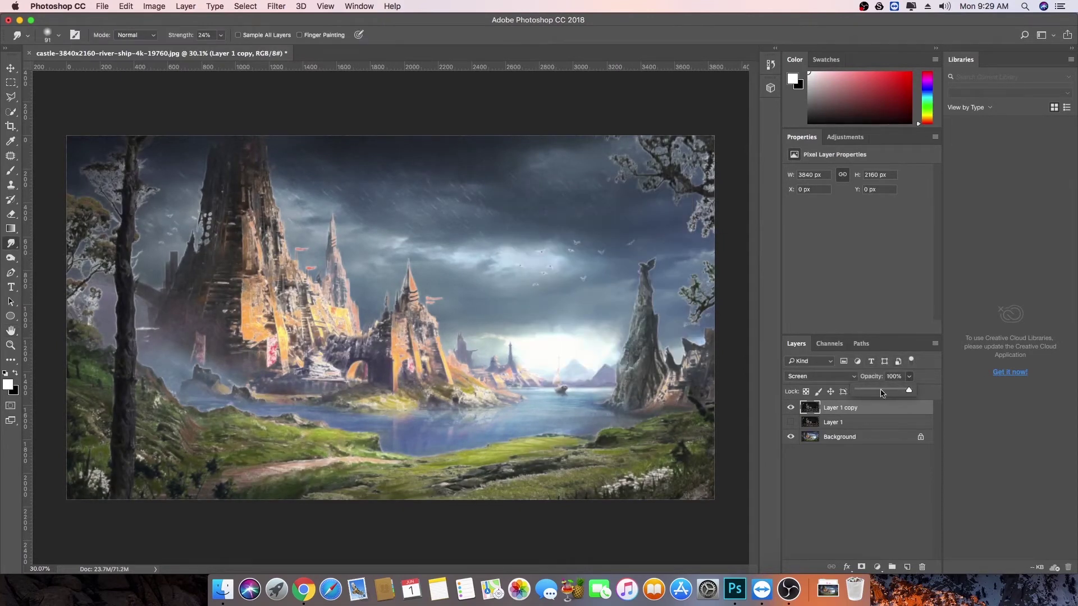
{"action": "left_click_drag", "start_coordinate": [911, 389], "coordinate": [869, 394]}
{"action": "left_click", "coordinate": [829, 488]}
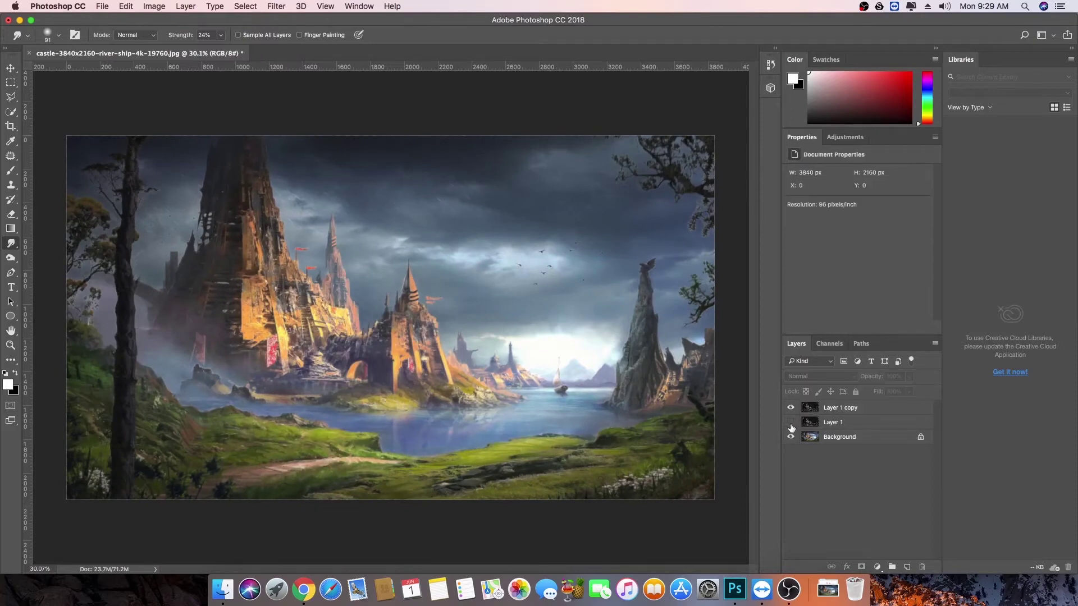
Show the colored Layer 1 and hide the Layer 1 copy, leaving the copy selected
{"action": "left_click", "coordinate": [790, 423]}
{"action": "left_click", "coordinate": [790, 408]}
{"action": "left_click", "coordinate": [826, 413]}
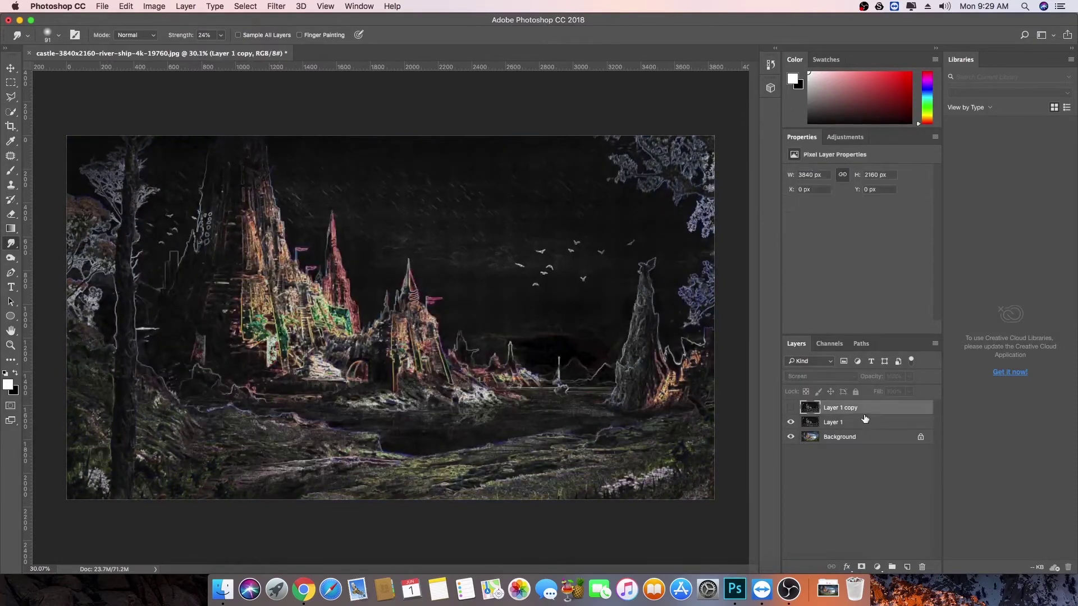
Set Layer 1's blend mode to Screen and compare the image with the layer hidden and shown
{"action": "left_click", "coordinate": [845, 426]}
{"action": "left_click", "coordinate": [825, 376]}
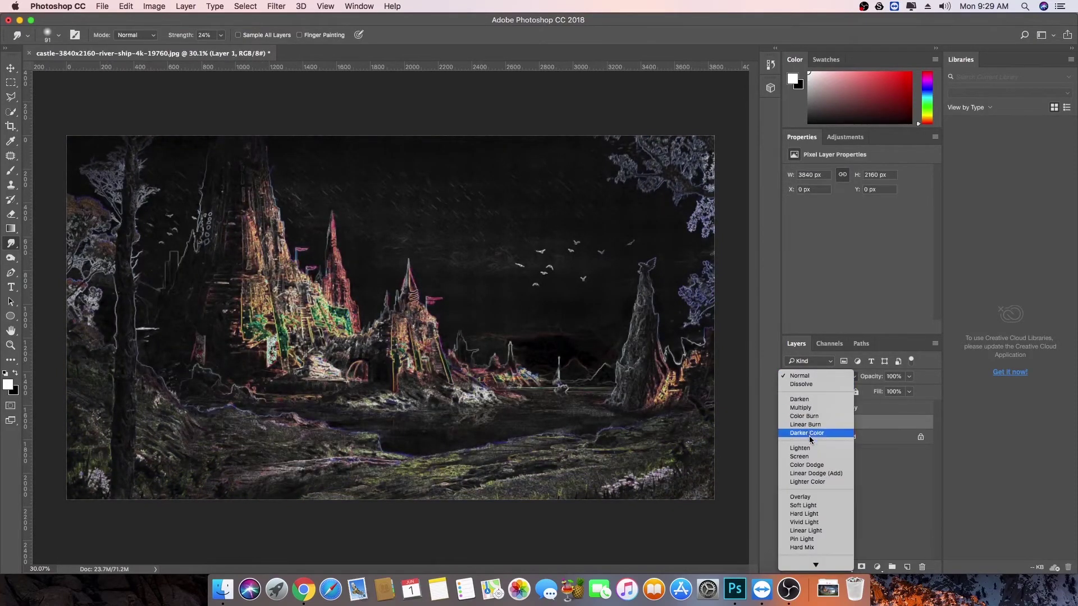
{"action": "left_click", "coordinate": [806, 458]}
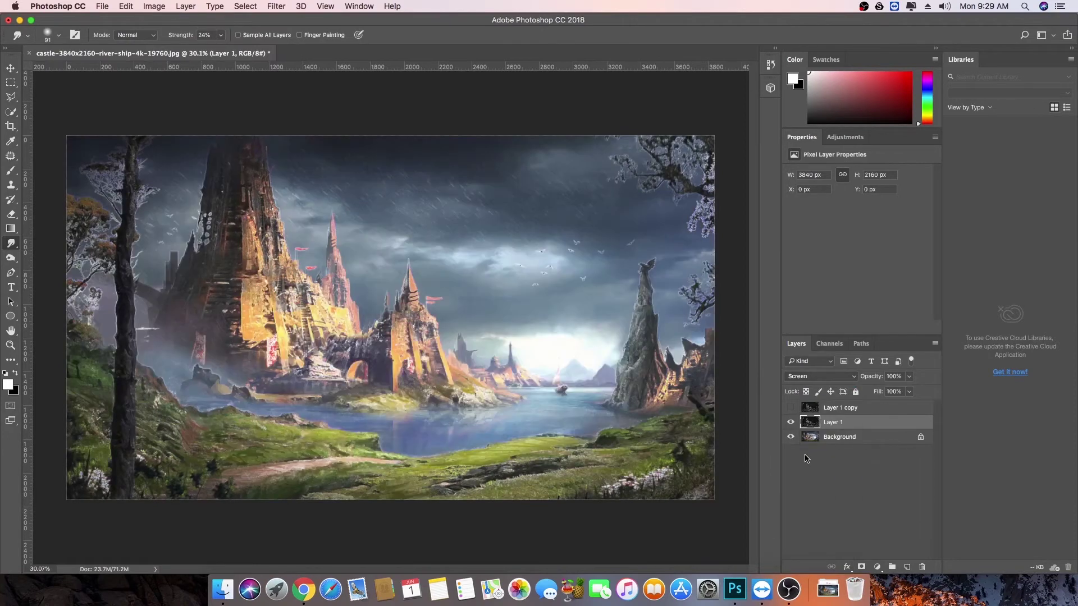
{"action": "left_click", "coordinate": [791, 423]}
{"action": "left_click", "coordinate": [791, 423]}
{"action": "left_click", "coordinate": [792, 423]}
{"action": "left_click", "coordinate": [791, 423]}
{"action": "left_click", "coordinate": [791, 423]}
{"action": "left_click", "coordinate": [792, 423]}
Delete Layer 1 and the Layer 1 copy so that only the Background layer is left
{"action": "key", "text": "BackSpace"}
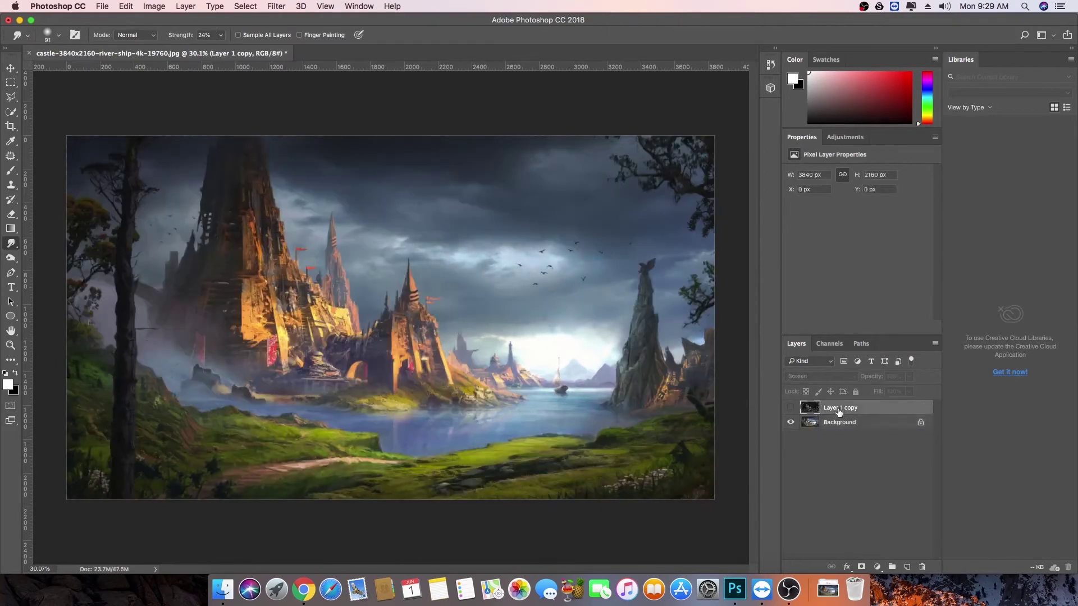
{"action": "key", "text": "BackSpace"}
{"action": "double_click", "coordinate": [818, 408]}
{"action": "left_click", "coordinate": [636, 280]}
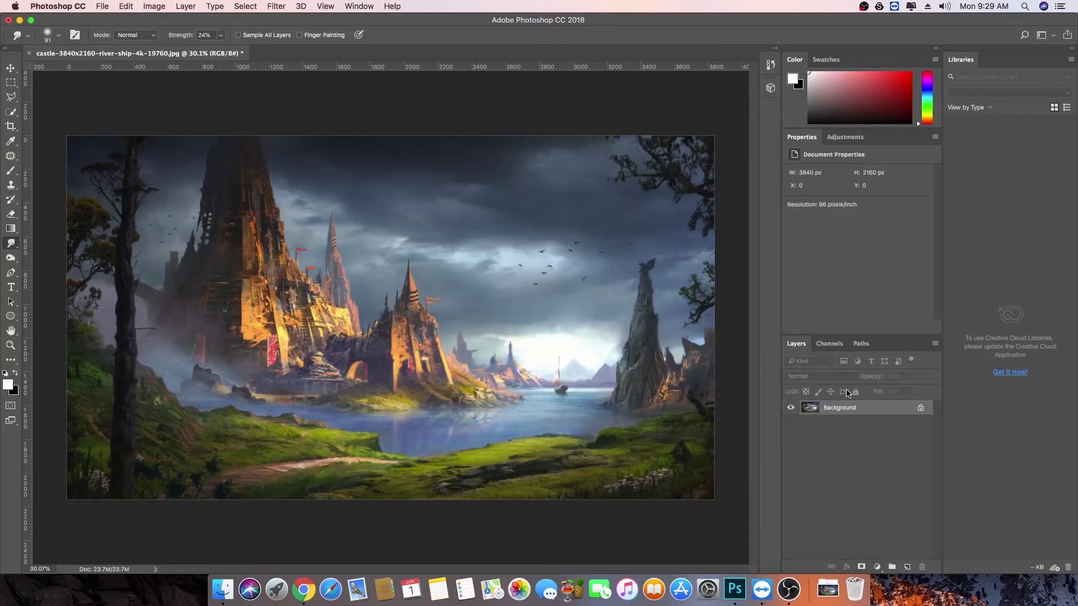
Duplicate the Background layer and open the Oil Paint filter on the duplicate, centring its preview on the castle towers
{"action": "key", "text": "super+j"}
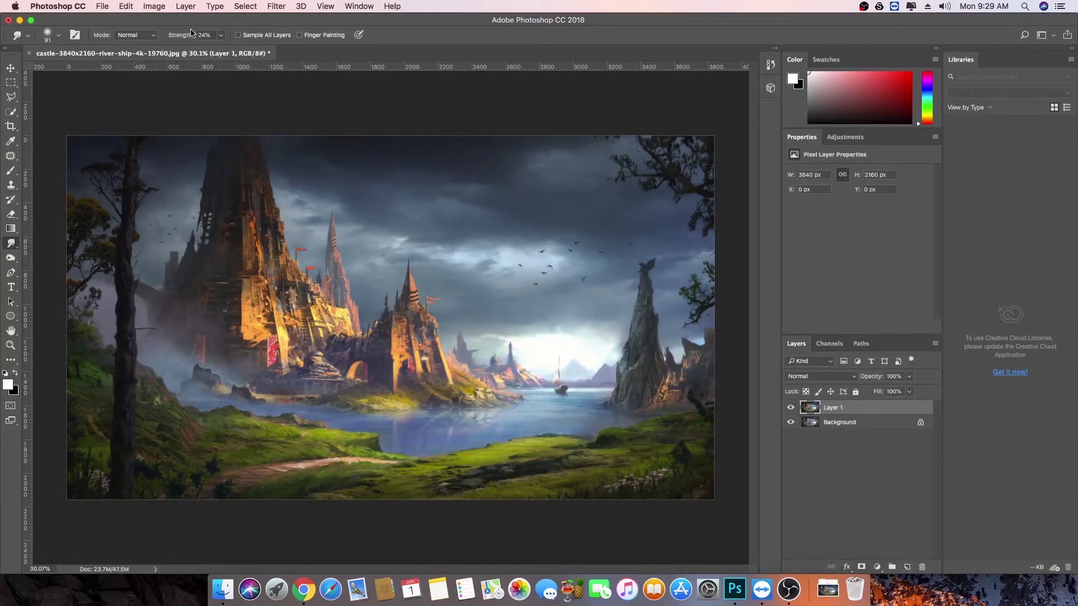
{"action": "left_click", "coordinate": [276, 6]}
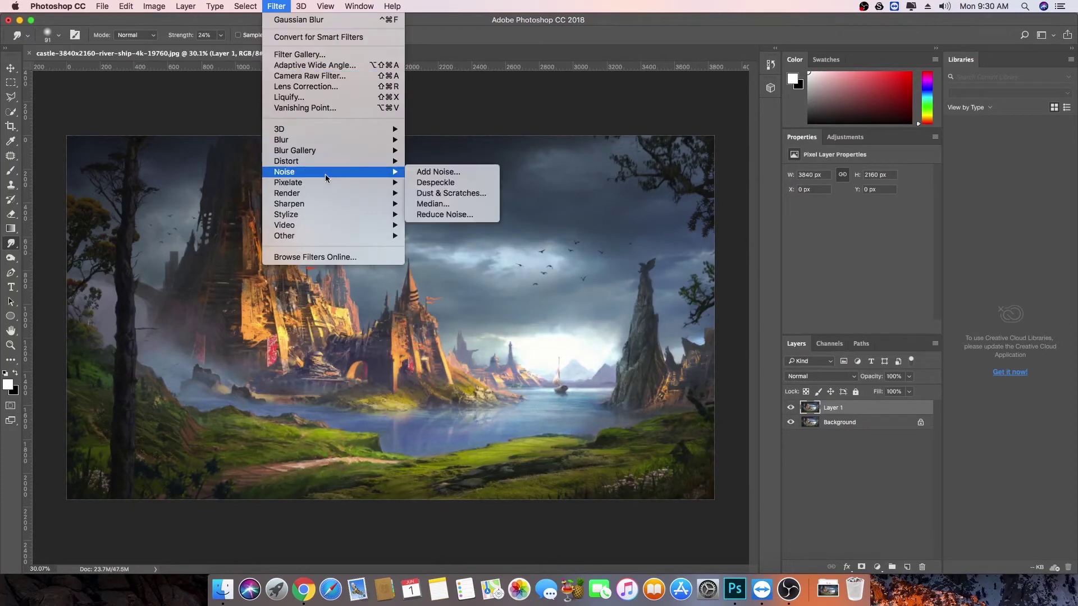
{"action": "mouse_move", "coordinate": [315, 213]}
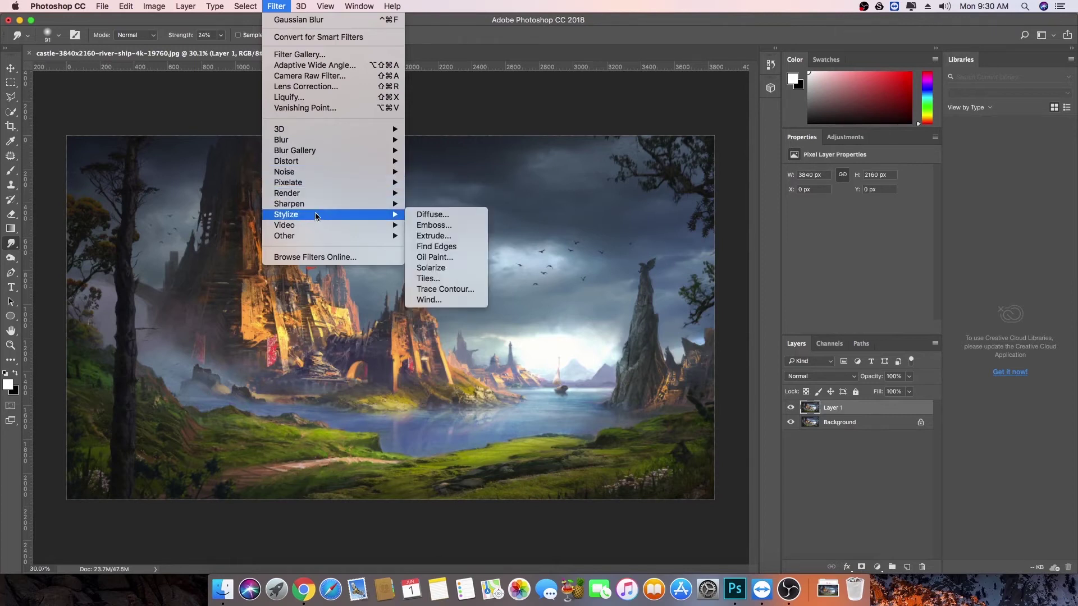
{"action": "left_click", "coordinate": [447, 257]}
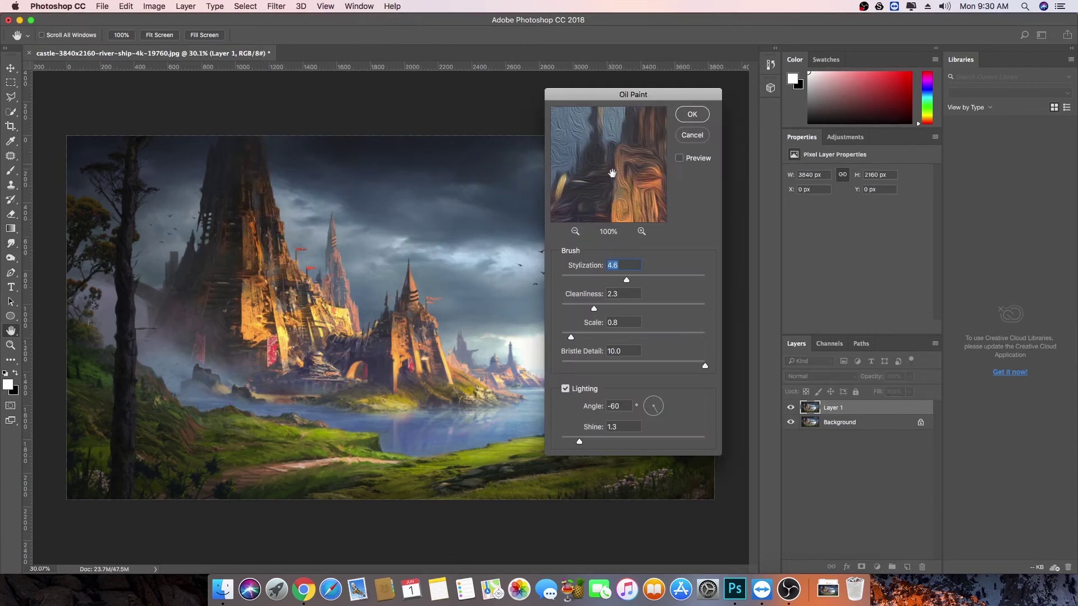
{"action": "mouse_move", "coordinate": [579, 188]}
{"action": "left_mouse_down"}
{"action": "mouse_move", "coordinate": [616, 183]}
{"action": "mouse_move", "coordinate": [606, 176]}
{"action": "left_mouse_up"}
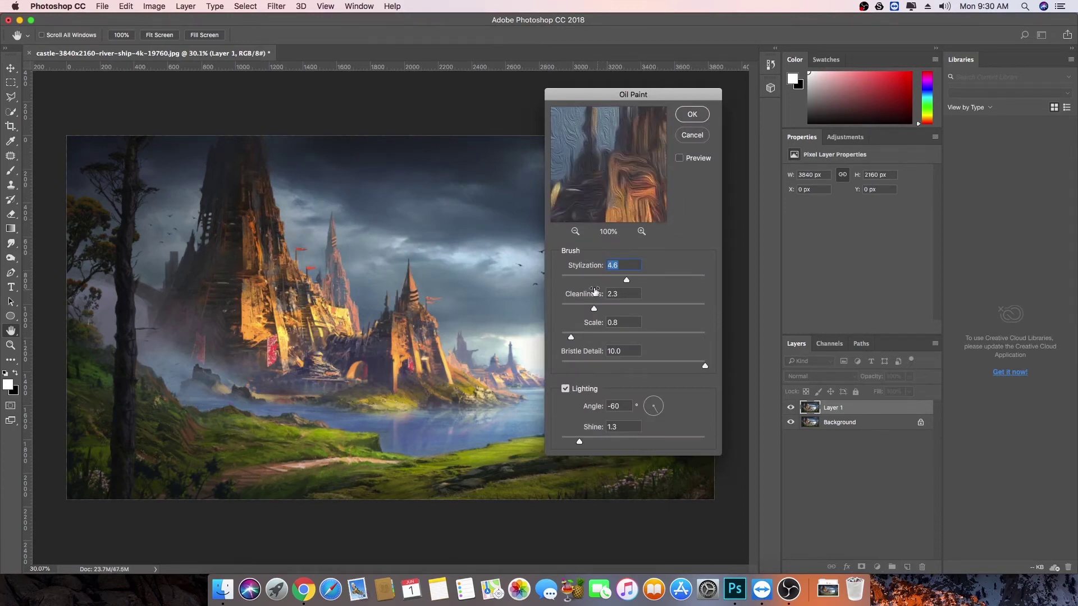
Set the Oil Paint stylization to 2.1 and cleanliness to 0.0, and check the preview around the red flags
{"action": "mouse_move", "coordinate": [576, 279]}
{"action": "left_mouse_down"}
{"action": "mouse_move", "coordinate": [567, 281]}
{"action": "mouse_move", "coordinate": [591, 280]}
{"action": "mouse_move", "coordinate": [612, 309]}
{"action": "mouse_move", "coordinate": [661, 309]}
{"action": "left_mouse_up"}
{"action": "left_click_drag", "start_coordinate": [572, 308], "coordinate": [561, 309]}
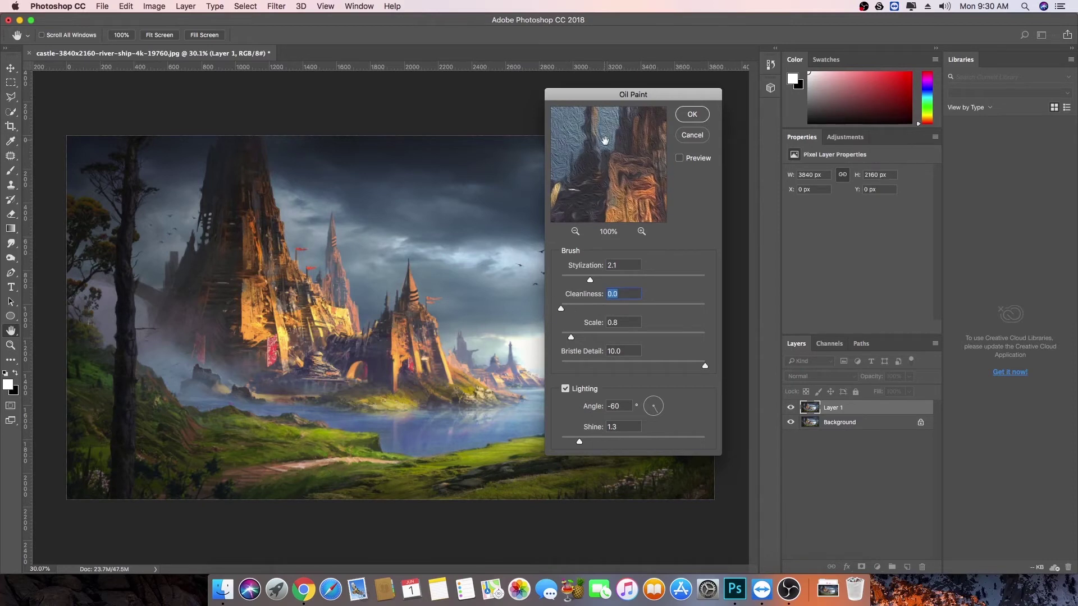
{"action": "mouse_move", "coordinate": [621, 147]}
{"action": "left_mouse_down"}
{"action": "mouse_move", "coordinate": [563, 149]}
{"action": "mouse_move", "coordinate": [609, 202]}
{"action": "left_mouse_up"}
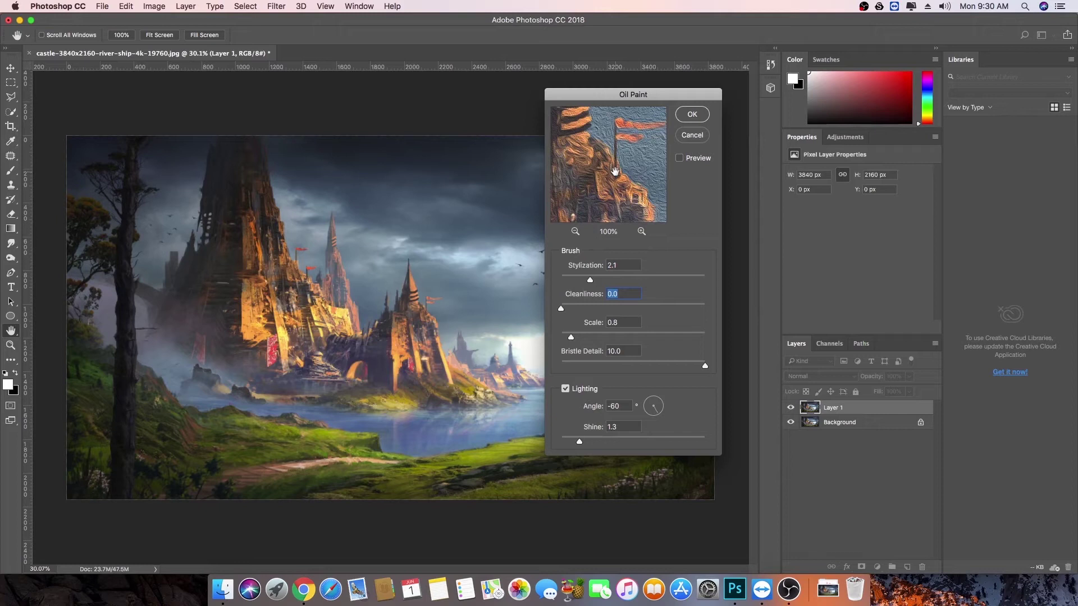
Set the Oil Paint bristle detail to 6.0 and try larger scale values before returning the scale to 0.8
{"action": "left_click", "coordinate": [585, 366]}
{"action": "left_click_drag", "start_coordinate": [582, 366], "coordinate": [648, 367]}
{"action": "left_click_drag", "start_coordinate": [587, 340], "coordinate": [666, 340]}
{"action": "left_click_drag", "start_coordinate": [578, 337], "coordinate": [571, 340]}
Set the Oil Paint lighting angle to 162° and shine to 2.0, with the effect previewed on the image
{"action": "mouse_move", "coordinate": [662, 413]}
{"action": "left_mouse_down"}
{"action": "mouse_move", "coordinate": [659, 400]}
{"action": "mouse_move", "coordinate": [645, 407]}
{"action": "left_mouse_up"}
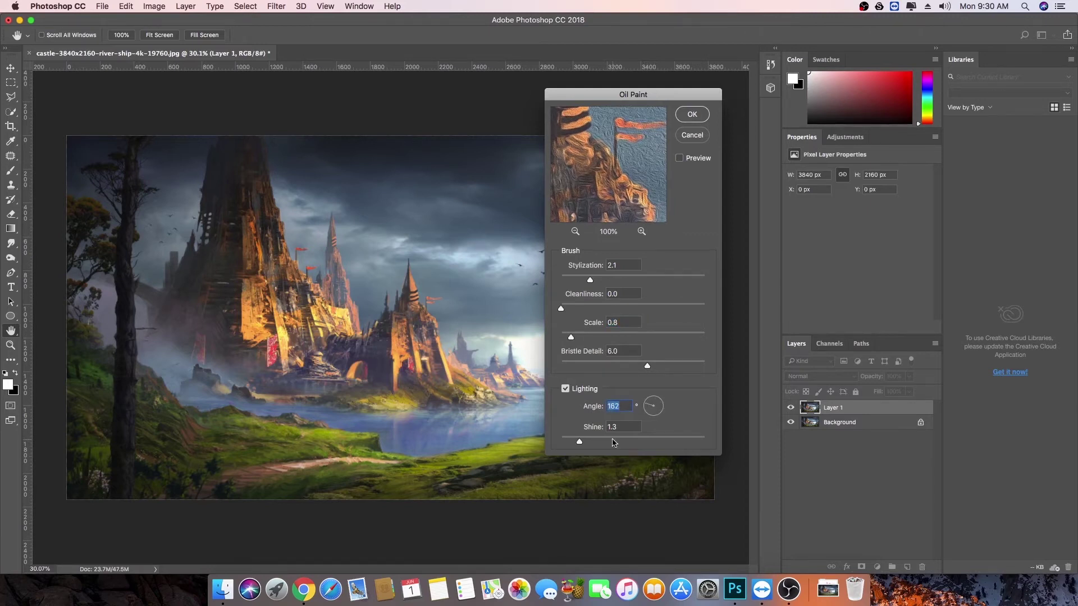
{"action": "mouse_move", "coordinate": [581, 444]}
{"action": "left_mouse_down"}
{"action": "mouse_move", "coordinate": [672, 442]}
{"action": "mouse_move", "coordinate": [625, 442]}
{"action": "left_mouse_up"}
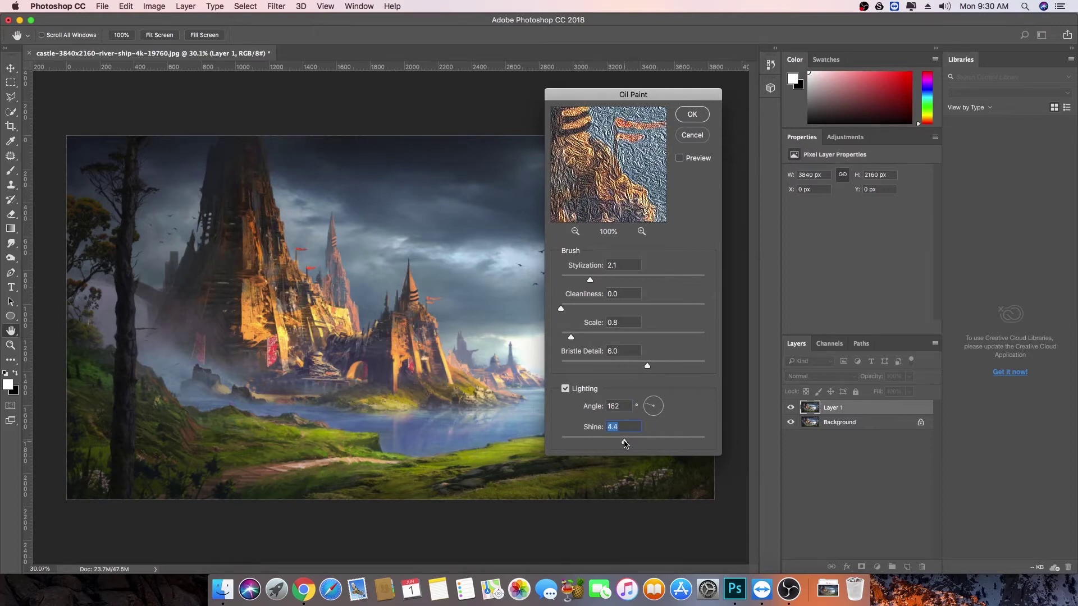
{"action": "mouse_move", "coordinate": [626, 444]}
{"action": "left_mouse_down"}
{"action": "mouse_move", "coordinate": [697, 443]}
{"action": "mouse_move", "coordinate": [567, 444]}
{"action": "mouse_move", "coordinate": [590, 446]}
{"action": "left_mouse_up"}
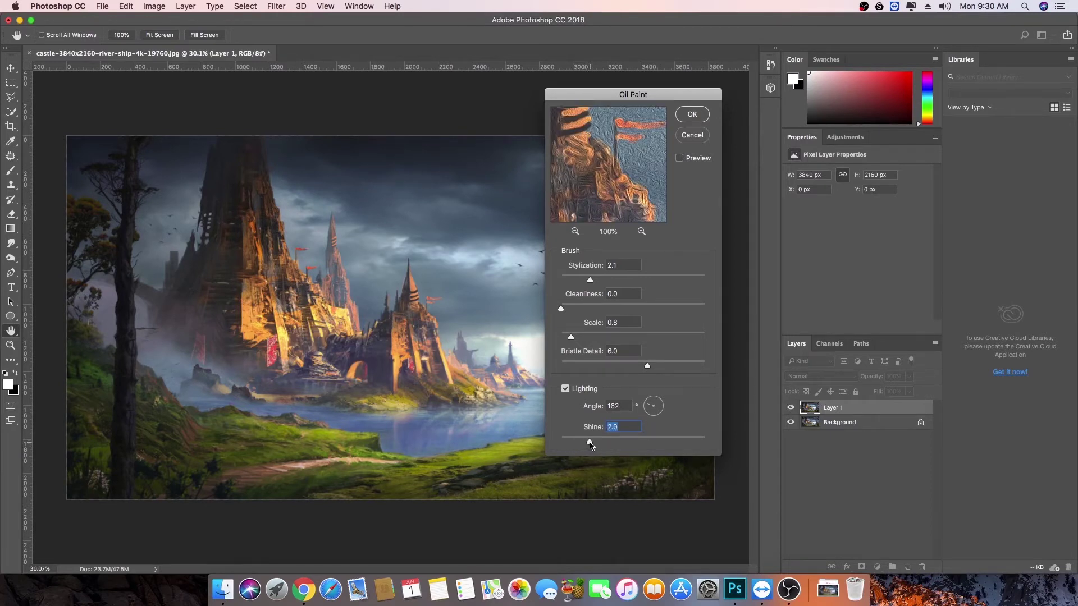
{"action": "left_click", "coordinate": [680, 160]}
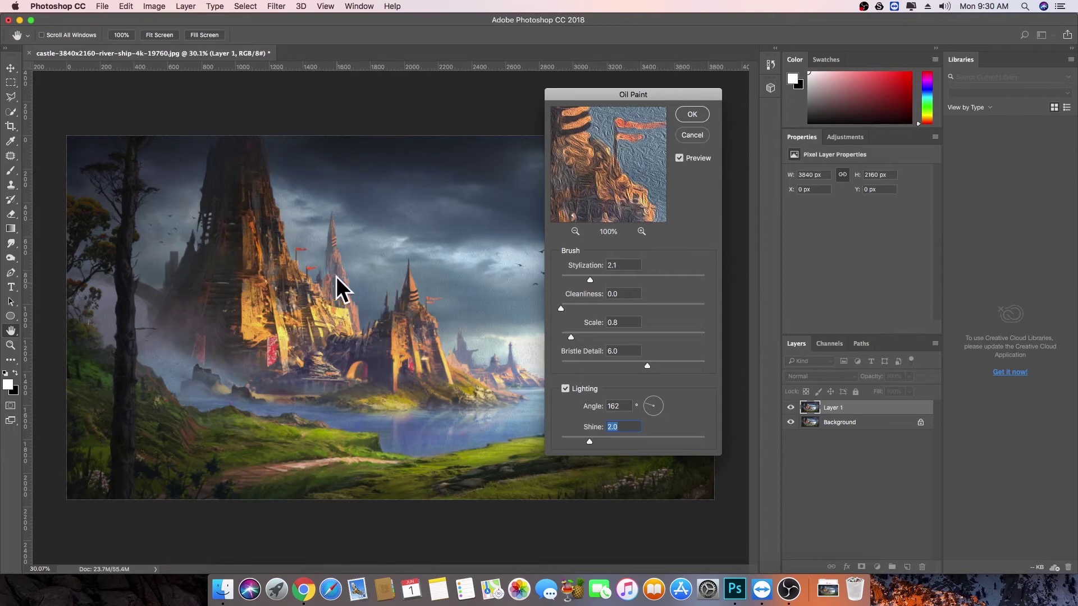
Set the Oil Paint scale to 7.0 and stylization to 6.8, and apply the filter to Layer 1
{"action": "left_click_drag", "start_coordinate": [580, 340], "coordinate": [662, 344]}
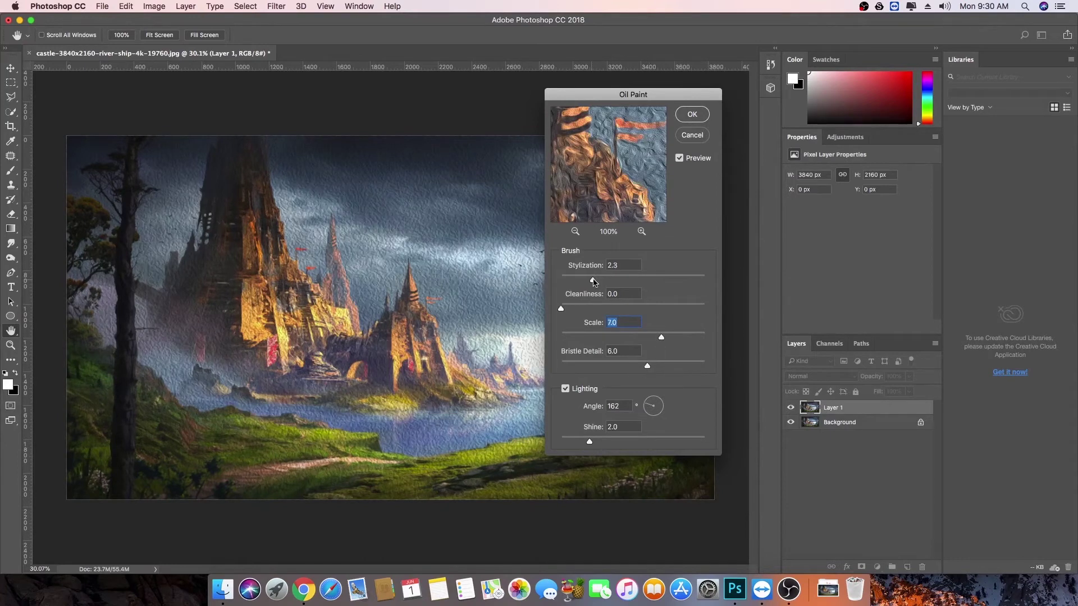
{"action": "left_click_drag", "start_coordinate": [594, 282], "coordinate": [660, 283]}
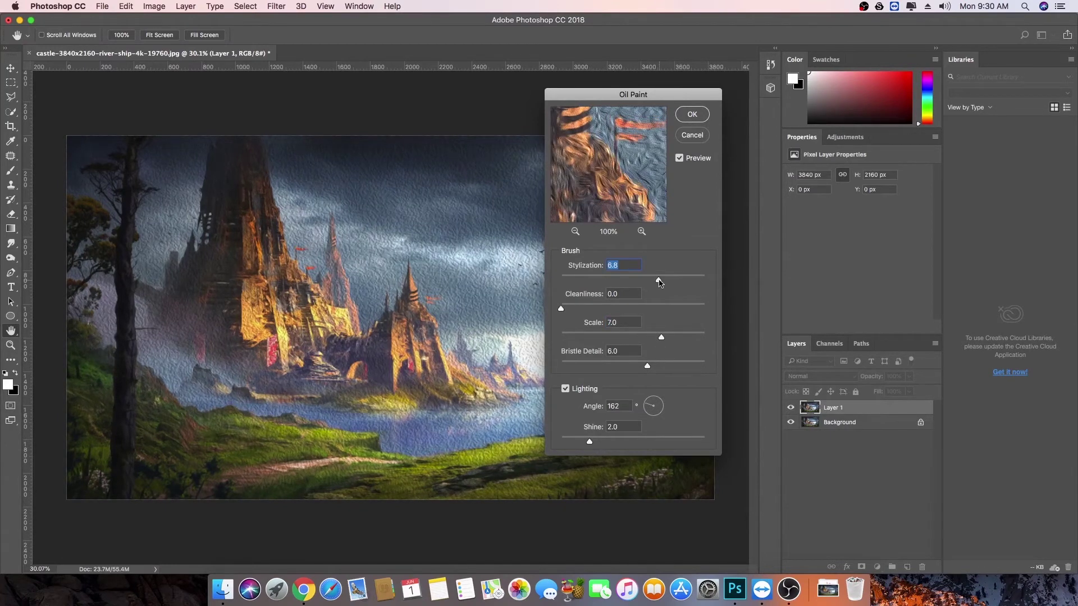
{"action": "left_click", "coordinate": [692, 114]}
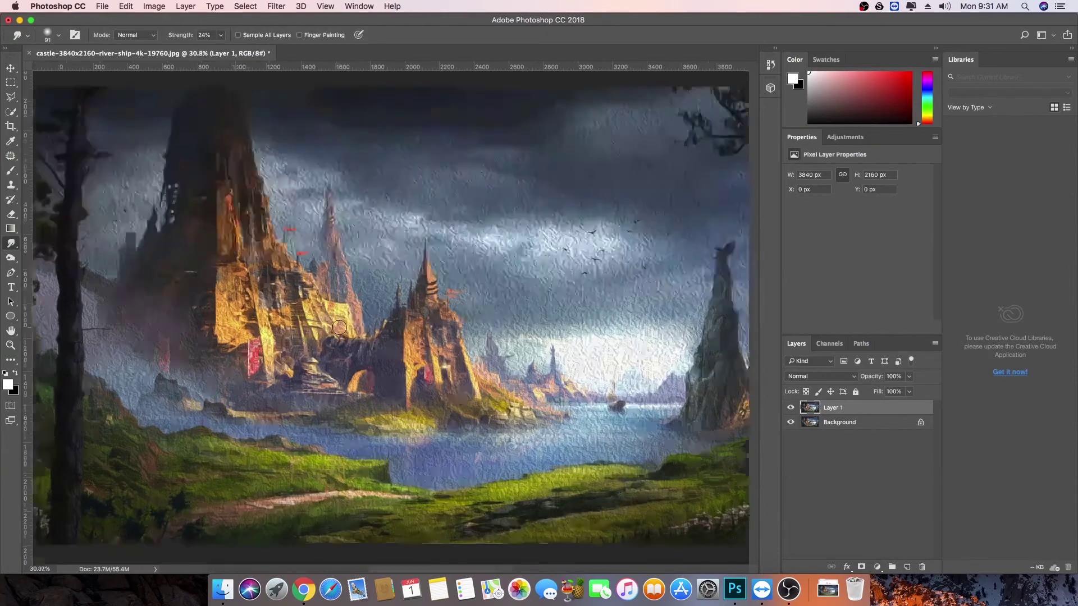
Inspect the painted brush strokes on the castle up close and in the full image, and delete Layer 1
{"action": "scroll", "coordinate": [339, 328], "scroll_direction": "up", "scroll_amount": 5}
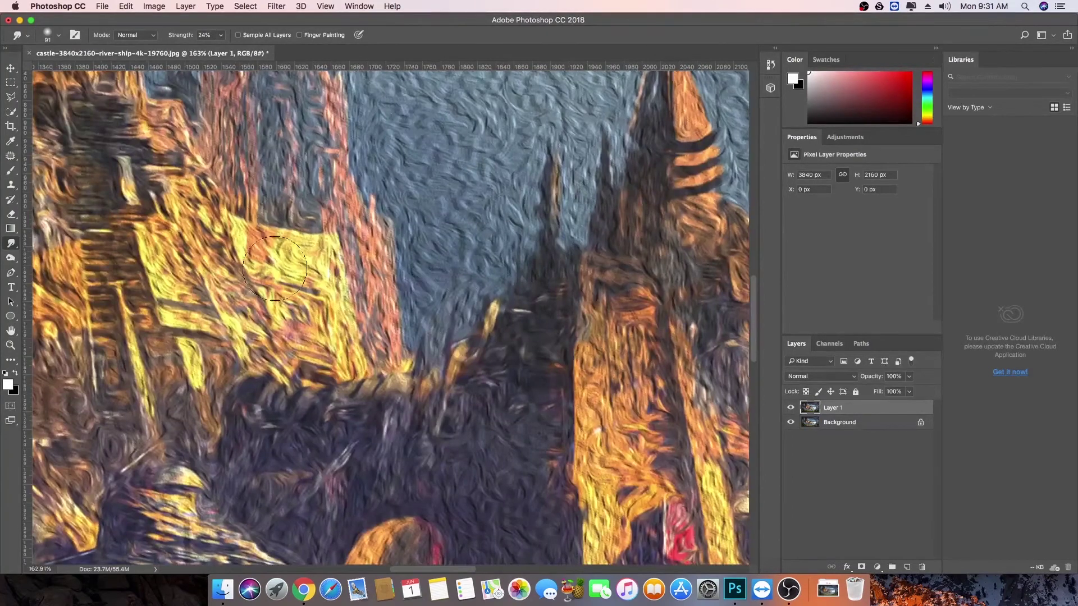
{"action": "scroll", "coordinate": [440, 277], "scroll_direction": "down", "scroll_amount": 5}
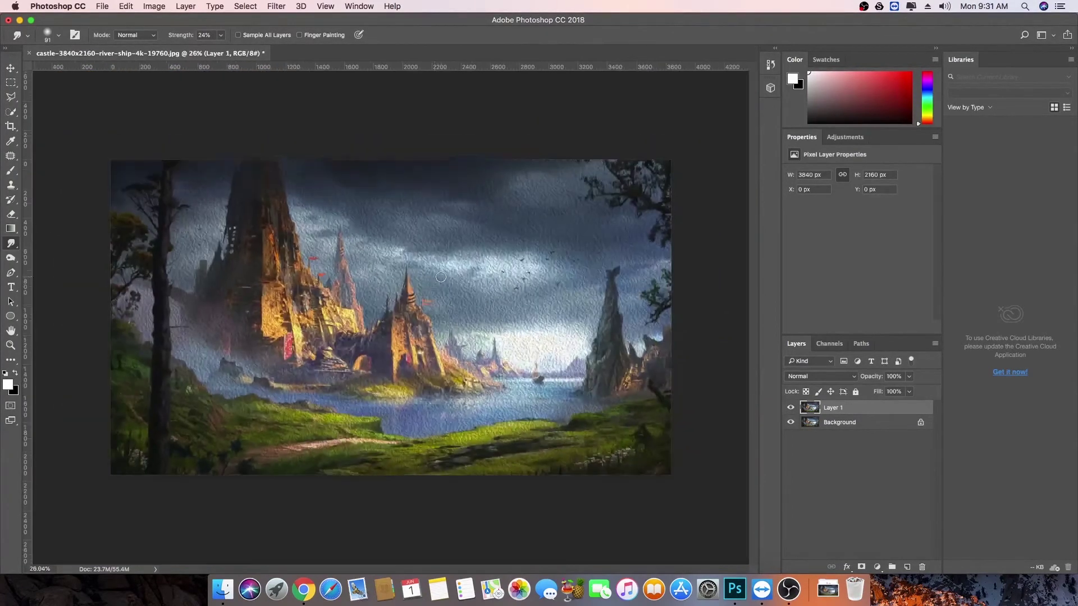
{"action": "scroll", "coordinate": [441, 277], "scroll_direction": "up", "scroll_amount": 1}
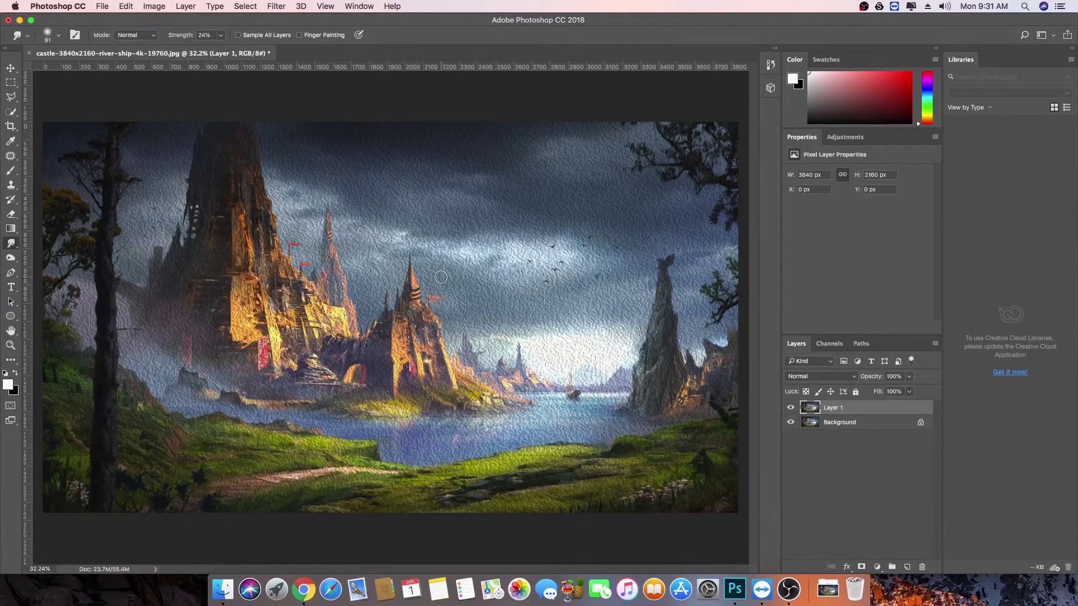
{"action": "key", "text": "Delete"}
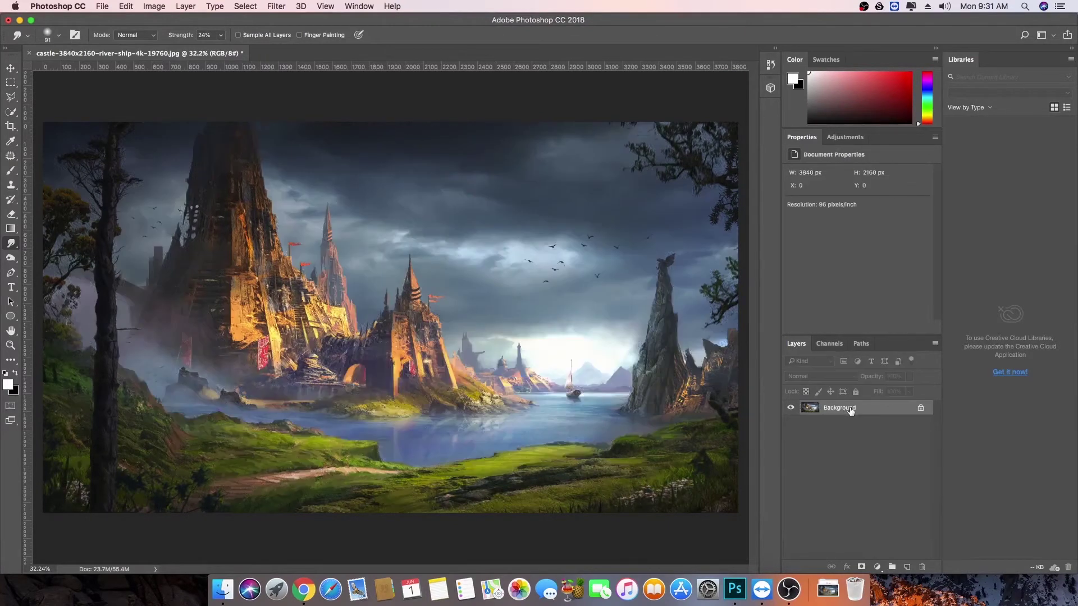
Duplicate the Background layer and apply the Solarize filter to the duplicate
{"action": "key", "text": "super+j"}
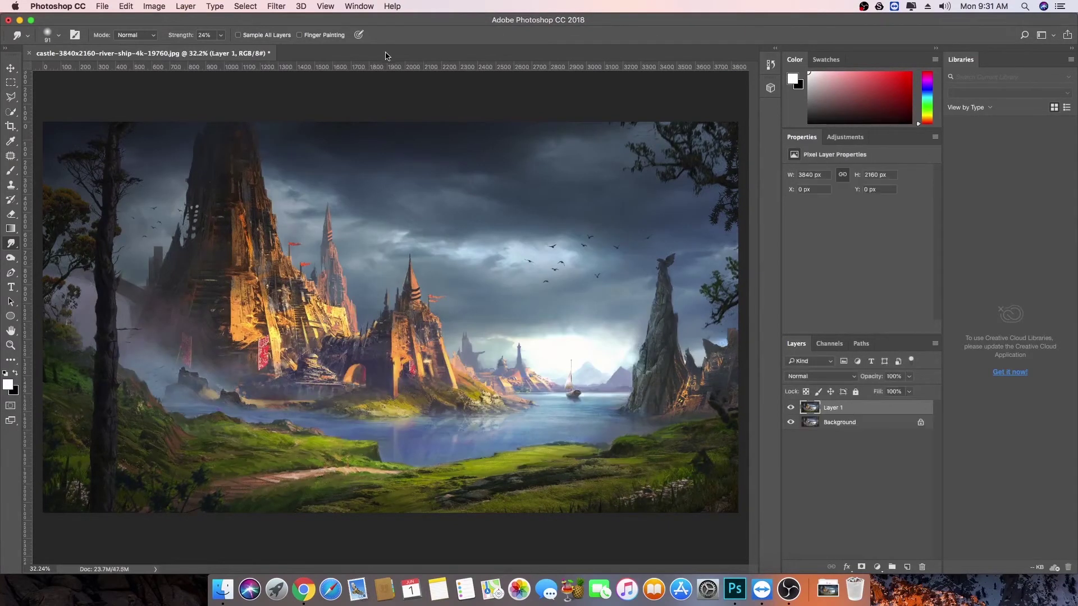
{"action": "left_click", "coordinate": [276, 6]}
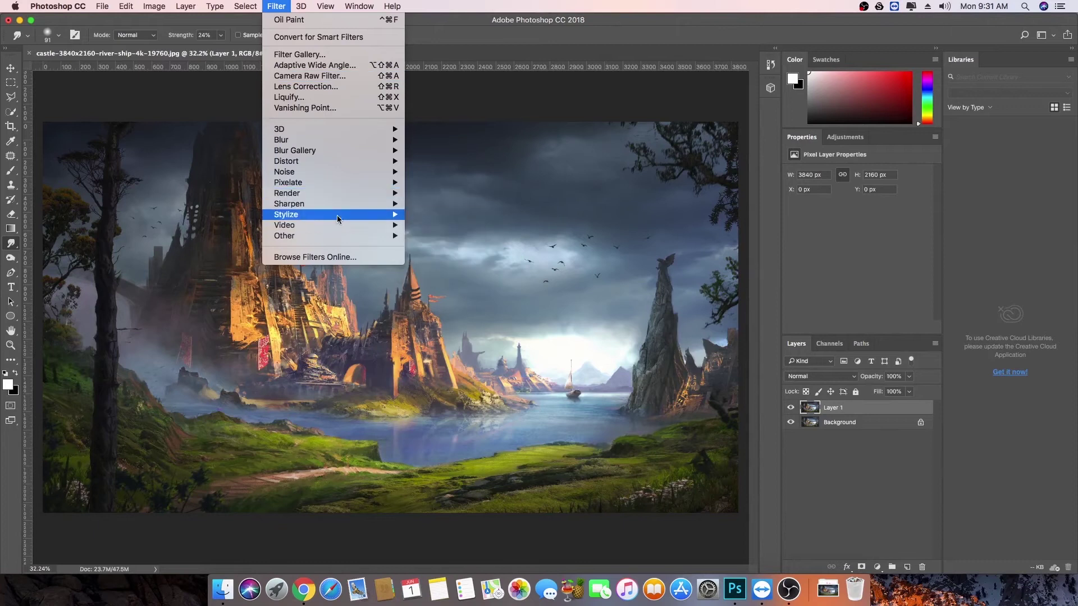
{"action": "mouse_move", "coordinate": [338, 216]}
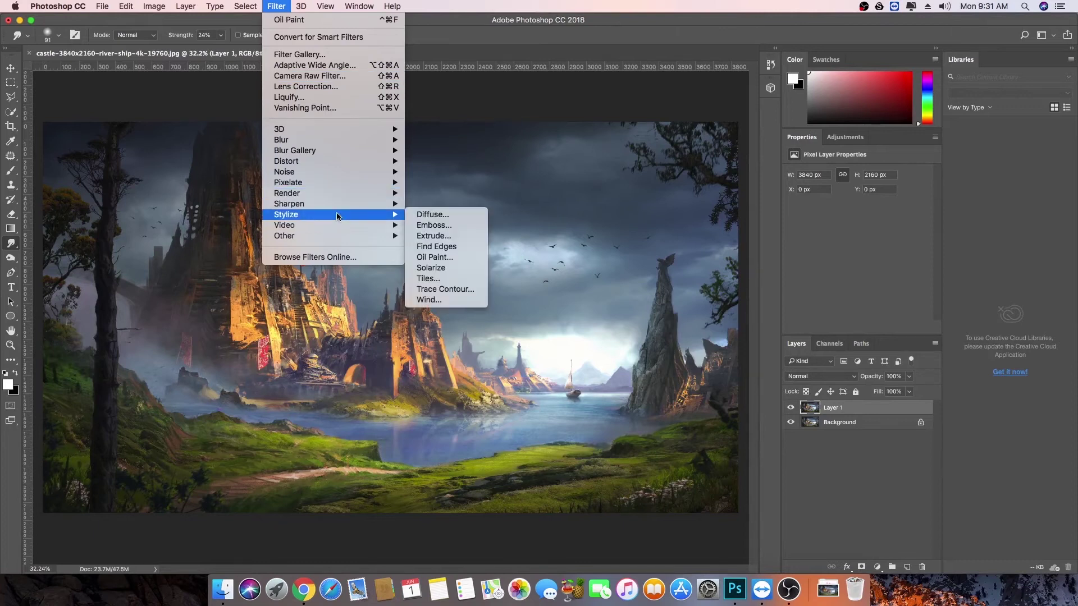
{"action": "left_click", "coordinate": [446, 268]}
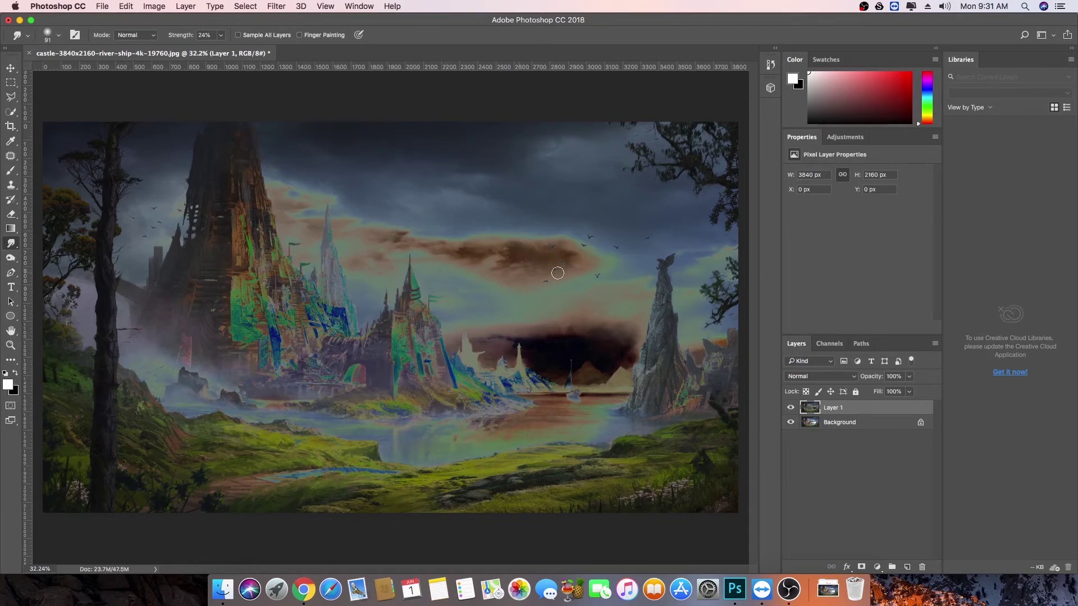
Delete the solarized Layer 1
{"action": "left_click", "coordinate": [831, 422]}
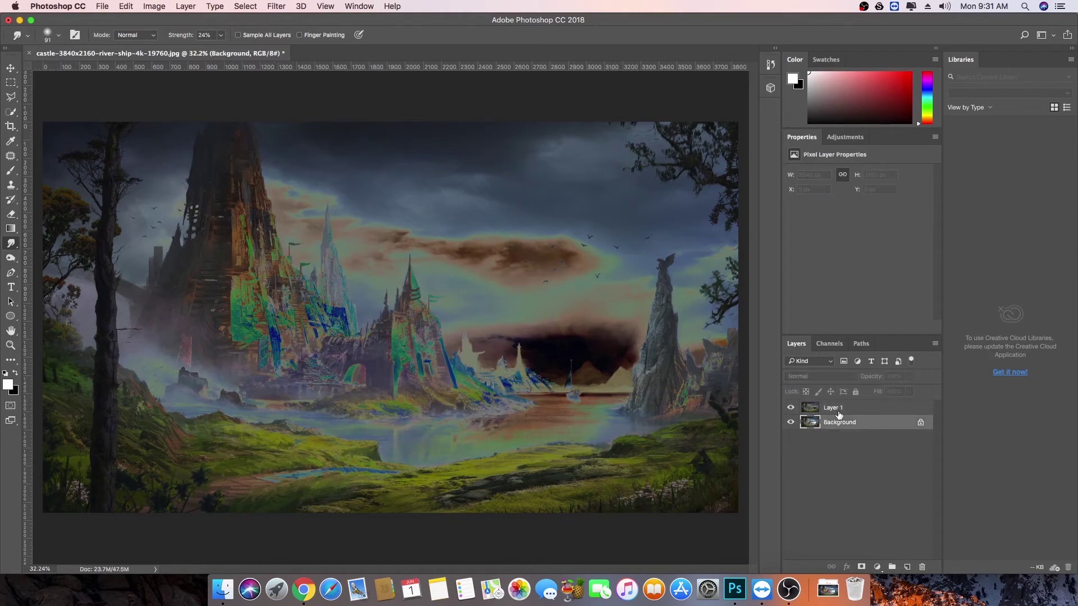
{"action": "left_click", "coordinate": [838, 413]}
{"action": "key", "text": "Delete"}
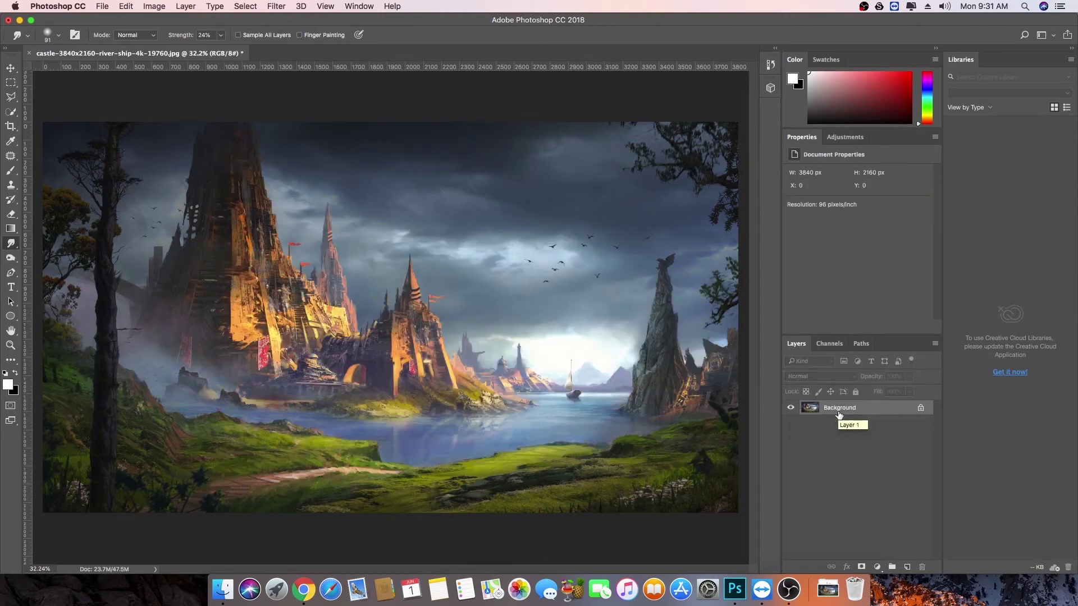
Duplicate the Background layer for the next Stylize filter
{"action": "left_click", "coordinate": [246, 6]}
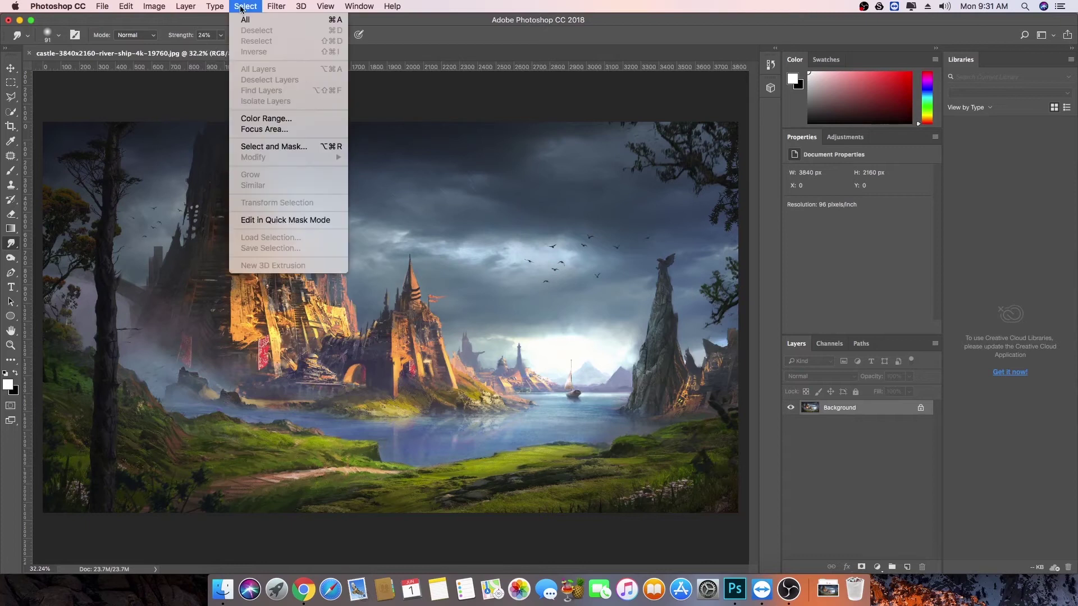
{"action": "mouse_move", "coordinate": [276, 7]}
{"action": "left_click", "coordinate": [874, 451]}
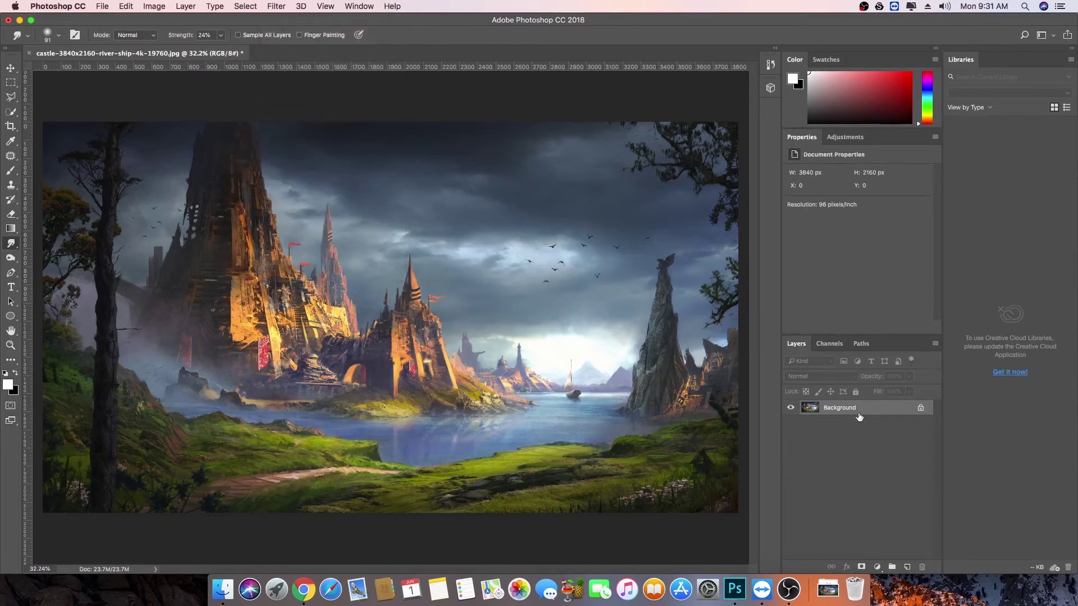
{"action": "key", "text": "super+j"}
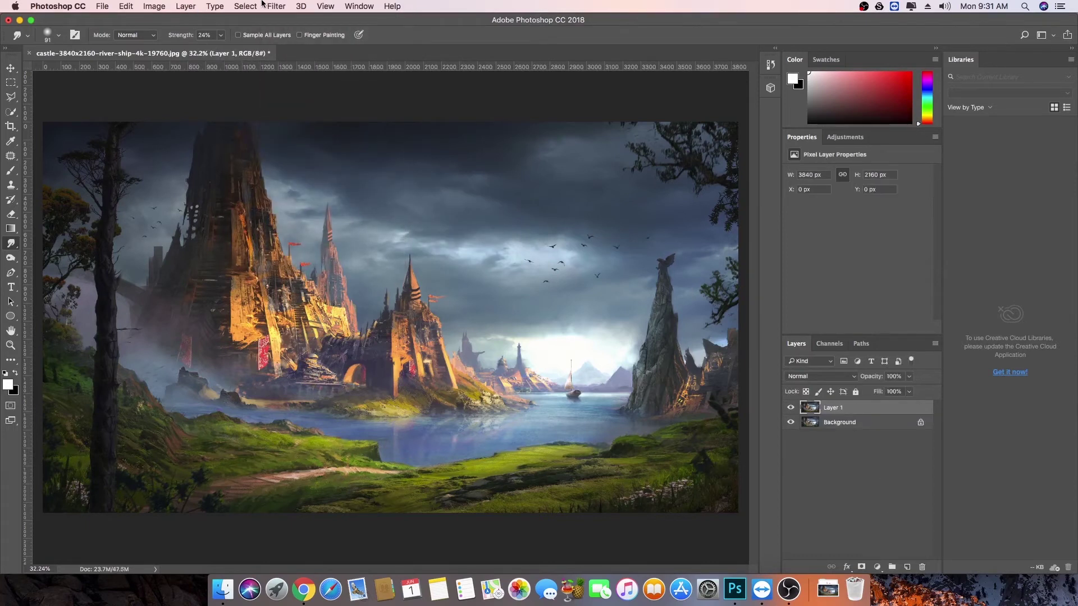
Try the Tiles filter on Layer 1 with 10 tiles, 10% maximum offset and background color fill, and undo it
{"action": "left_click", "coordinate": [276, 6]}
{"action": "mouse_move", "coordinate": [327, 216]}
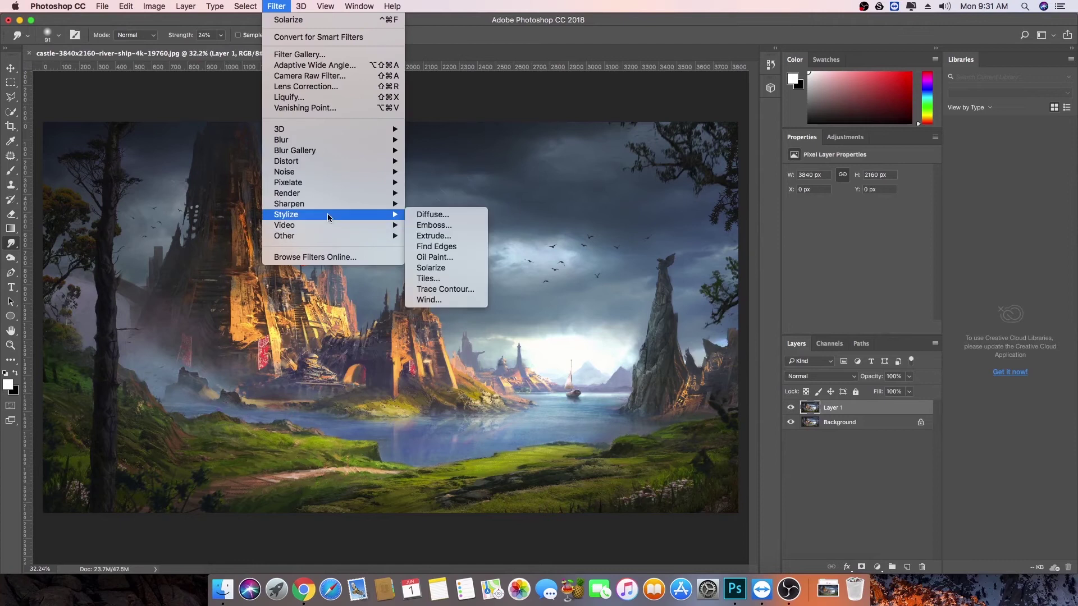
{"action": "left_click", "coordinate": [448, 279]}
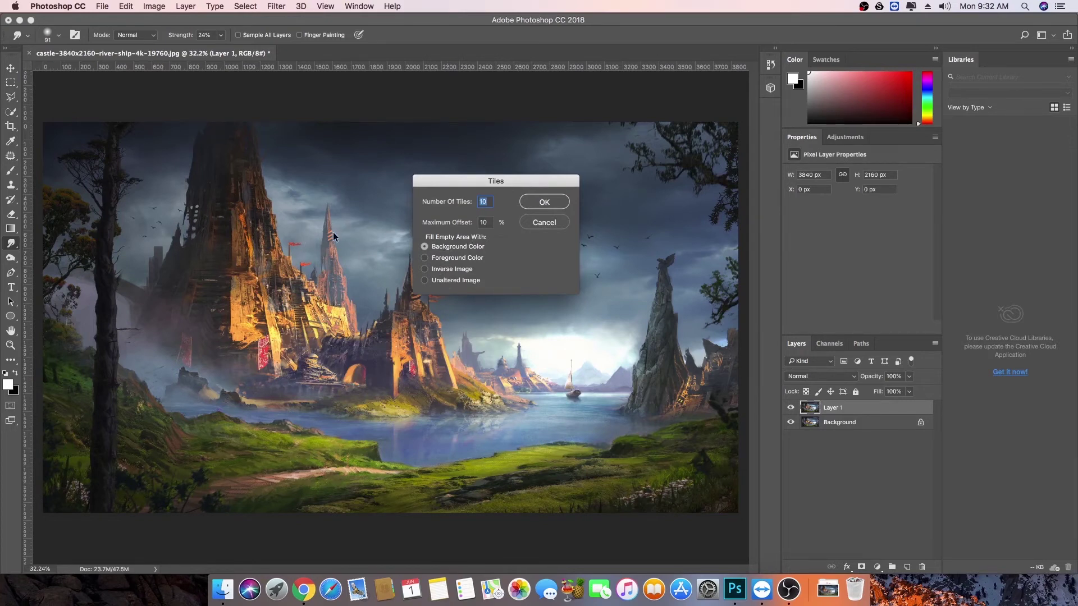
{"action": "left_click", "coordinate": [545, 202]}
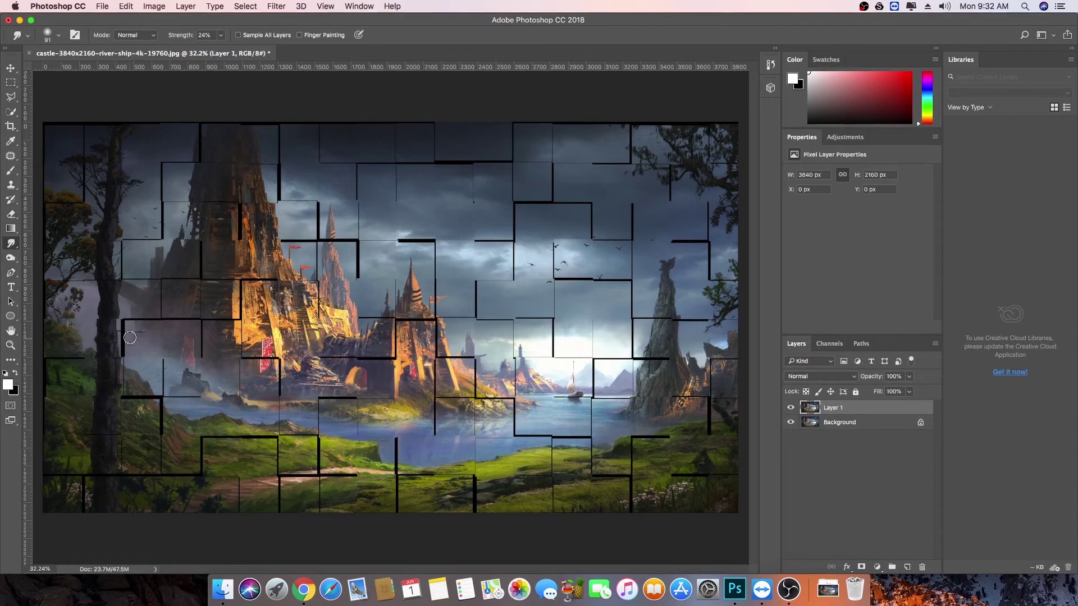
{"action": "key", "text": "super+z"}
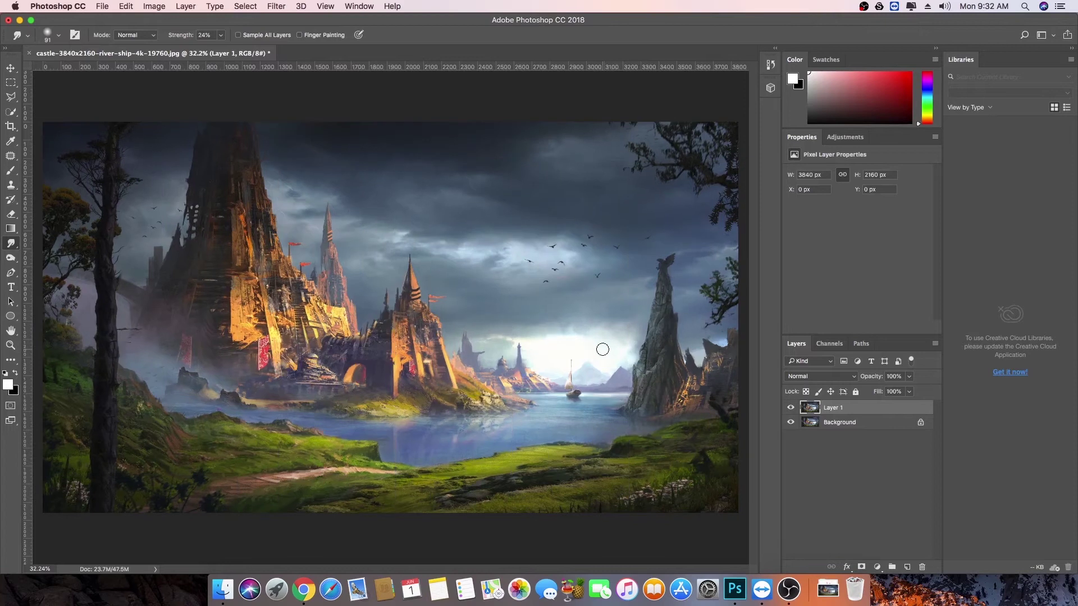
Apply the Tiles filter to Layer 1 with 10 tiles, 10% maximum offset and inverse image fill, and inspect the result up close
{"action": "left_click", "coordinate": [276, 7]}
{"action": "mouse_move", "coordinate": [309, 223]}
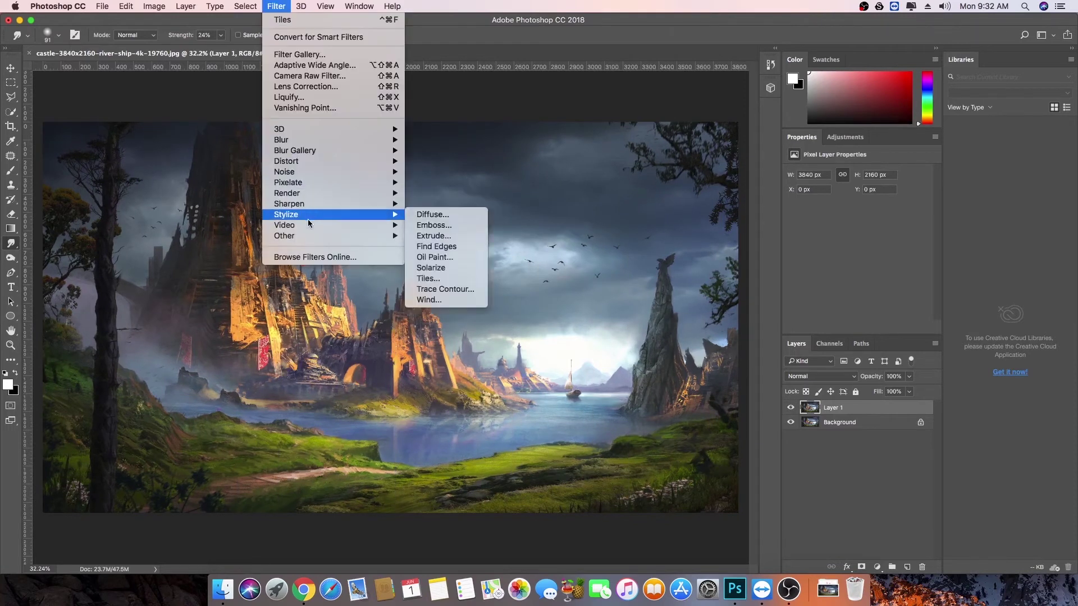
{"action": "left_click", "coordinate": [428, 279]}
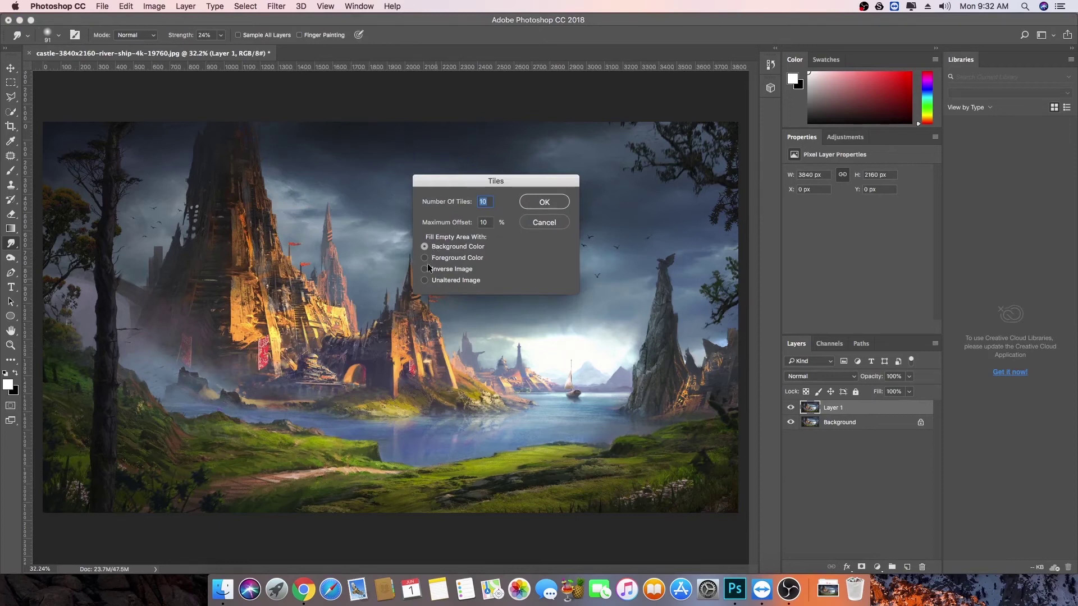
{"action": "left_click", "coordinate": [435, 259]}
{"action": "left_click", "coordinate": [431, 249]}
{"action": "left_click", "coordinate": [564, 203]}
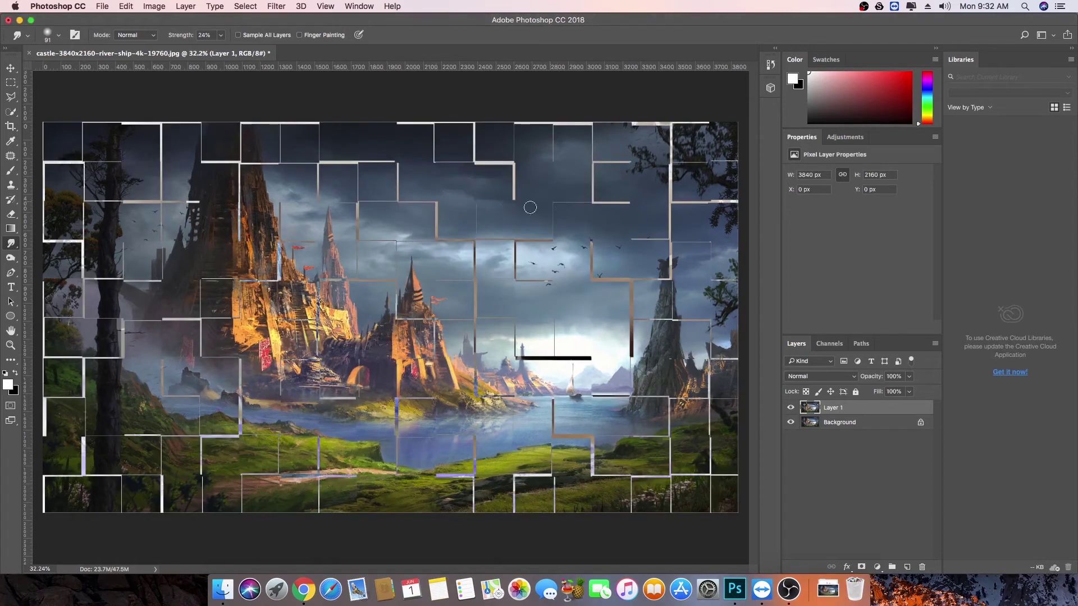
{"action": "scroll", "coordinate": [396, 398], "scroll_direction": "up", "scroll_amount": 10}
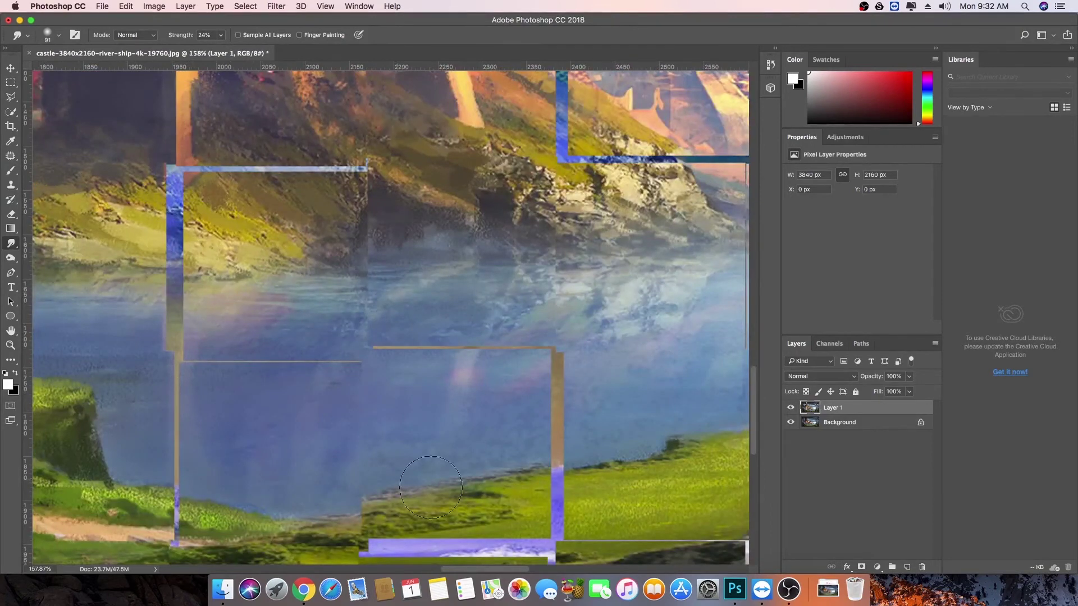
{"action": "scroll", "coordinate": [528, 420], "scroll_direction": "down", "scroll_amount": 10}
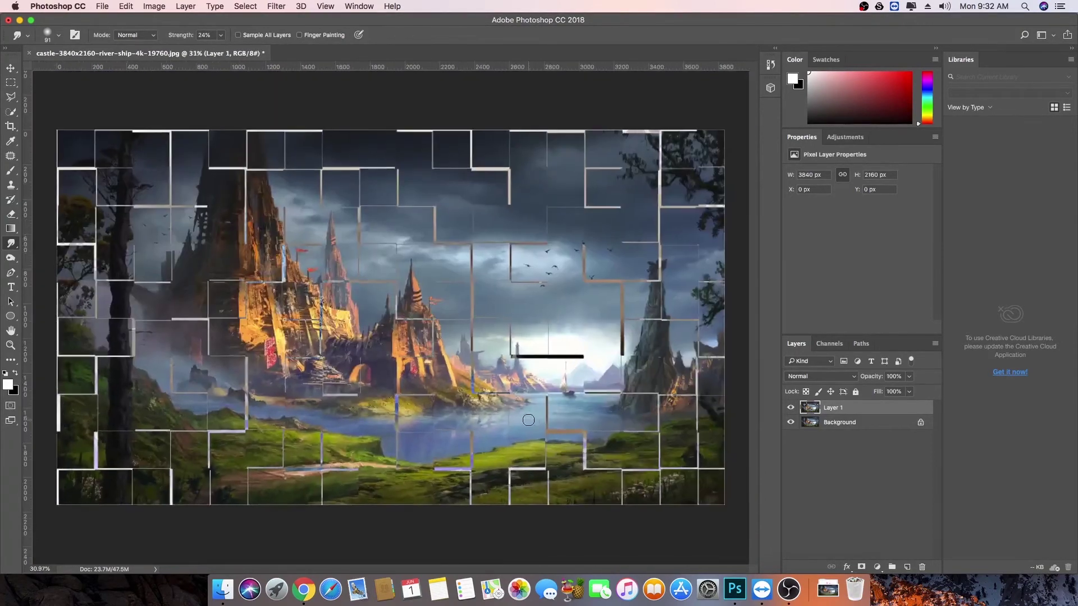
Delete the tiled Layer 1 and duplicate the Background layer again
{"action": "key", "text": "Delete"}
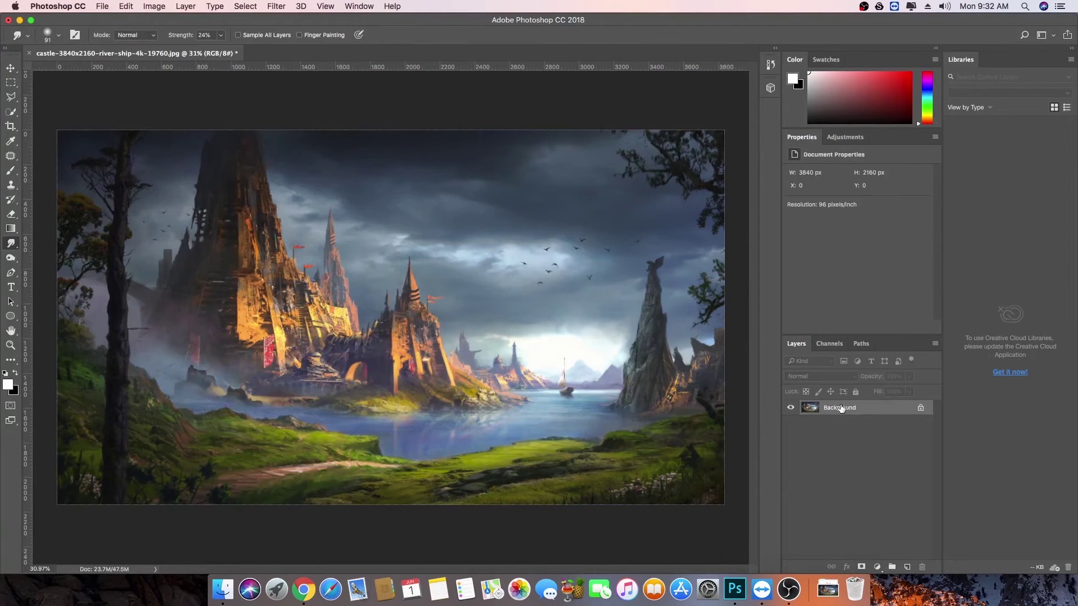
{"action": "key", "text": "super+j"}
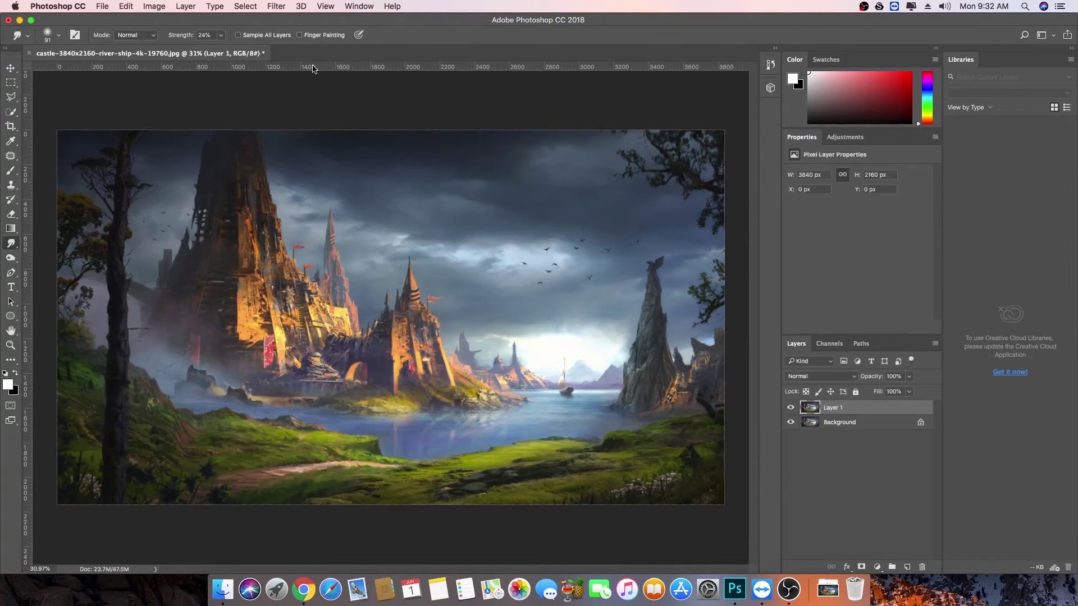
Apply the Trace Contour filter to Layer 1 at level 116 with the Lower edge option
{"action": "left_click", "coordinate": [274, 7]}
{"action": "mouse_move", "coordinate": [342, 216]}
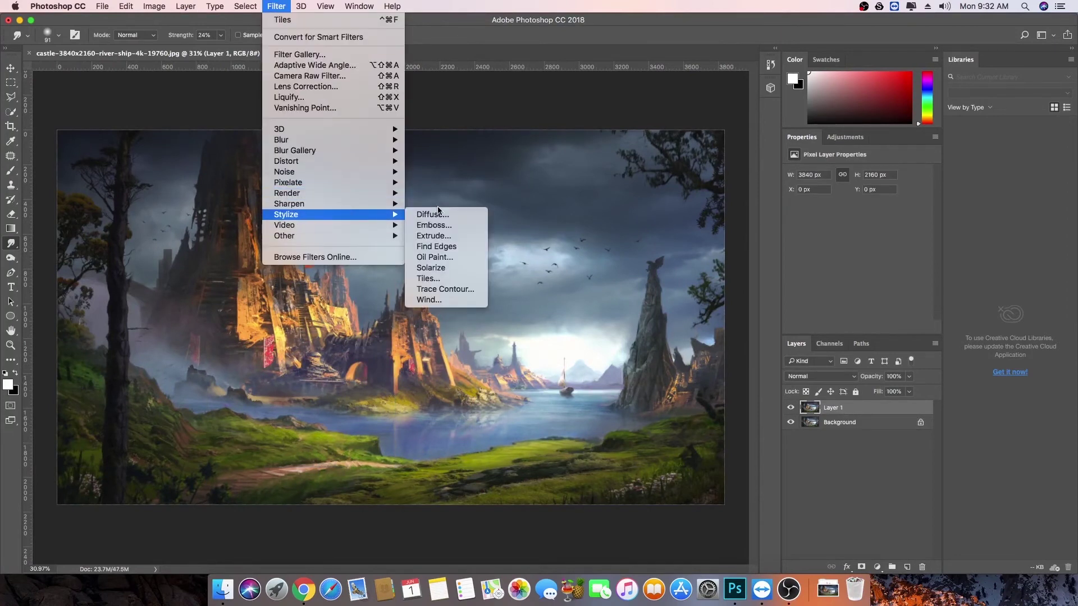
{"action": "left_click", "coordinate": [461, 290]}
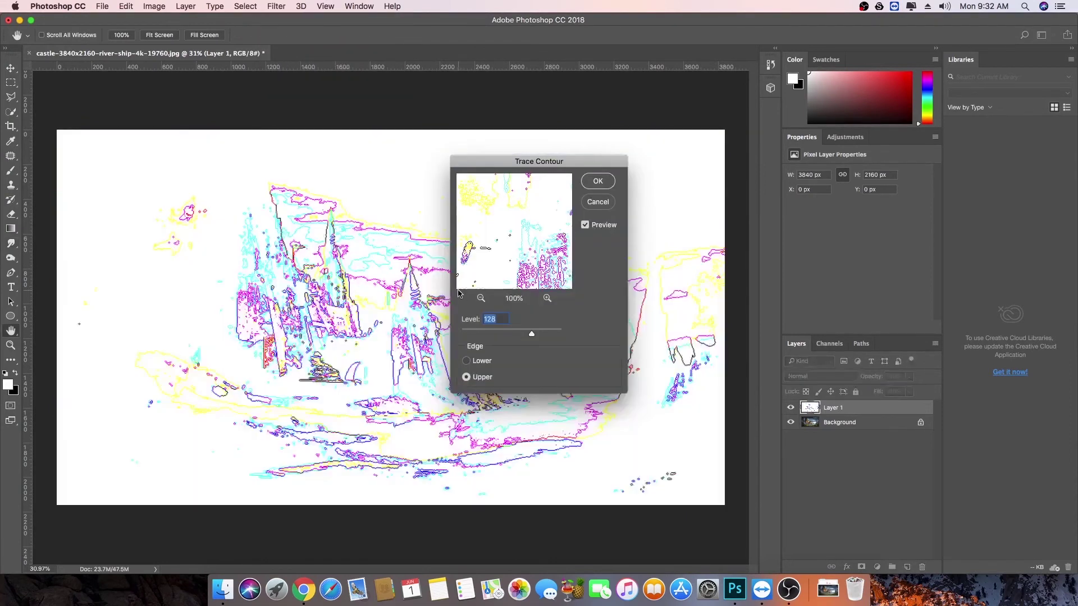
{"action": "left_click_drag", "start_coordinate": [488, 163], "coordinate": [555, 161]}
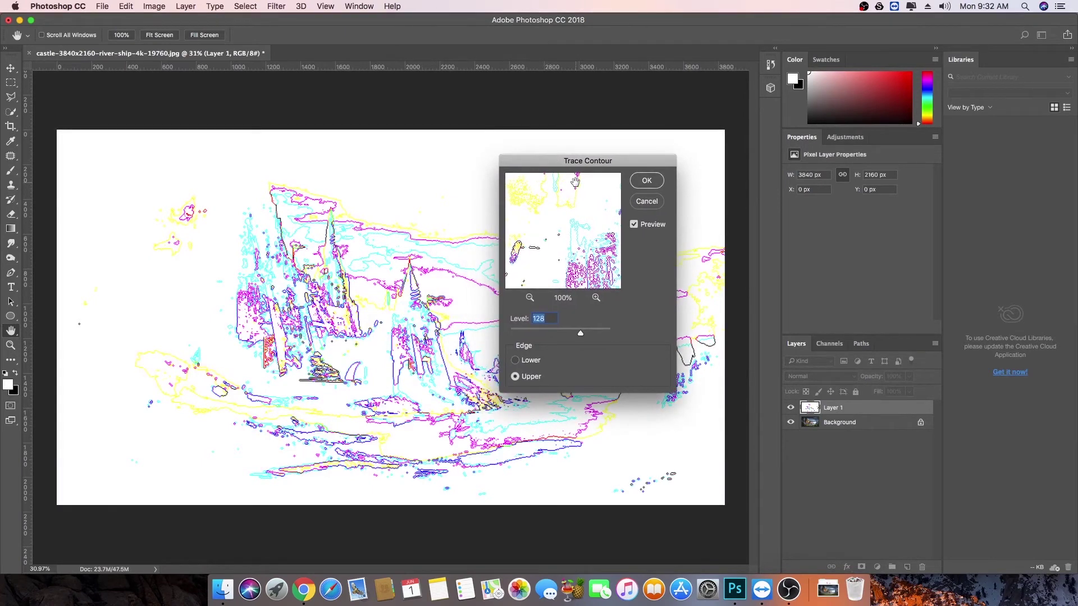
{"action": "left_click_drag", "start_coordinate": [579, 162], "coordinate": [591, 163]}
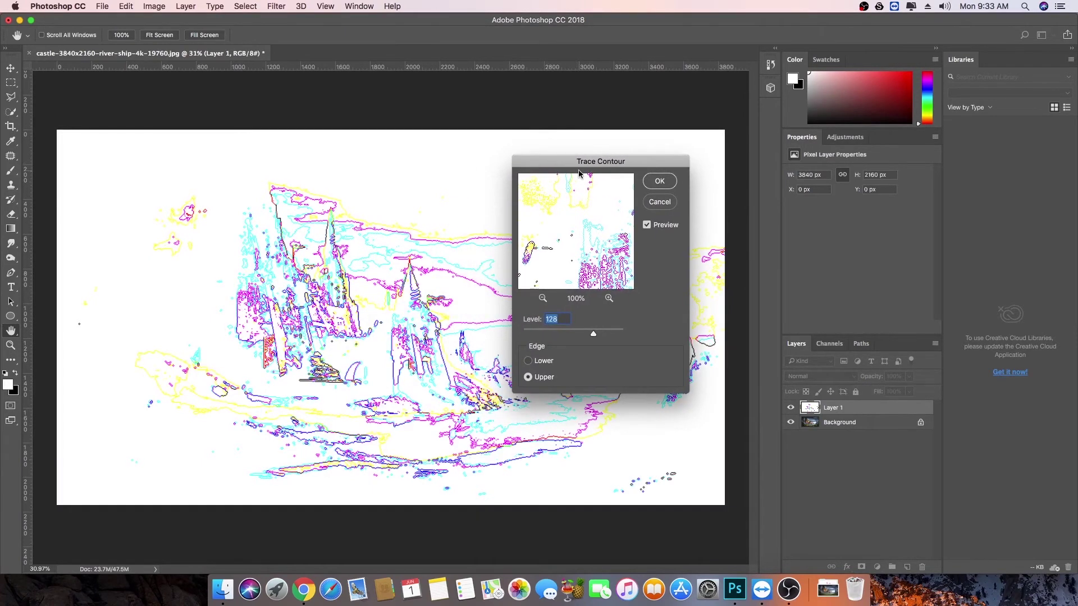
{"action": "mouse_move", "coordinate": [539, 330]}
{"action": "left_mouse_down"}
{"action": "mouse_move", "coordinate": [529, 332]}
{"action": "mouse_move", "coordinate": [598, 334]}
{"action": "mouse_move", "coordinate": [578, 335]}
{"action": "mouse_move", "coordinate": [596, 336]}
{"action": "mouse_move", "coordinate": [587, 336]}
{"action": "left_mouse_up"}
{"action": "left_click", "coordinate": [528, 360]}
{"action": "left_click", "coordinate": [662, 185]}
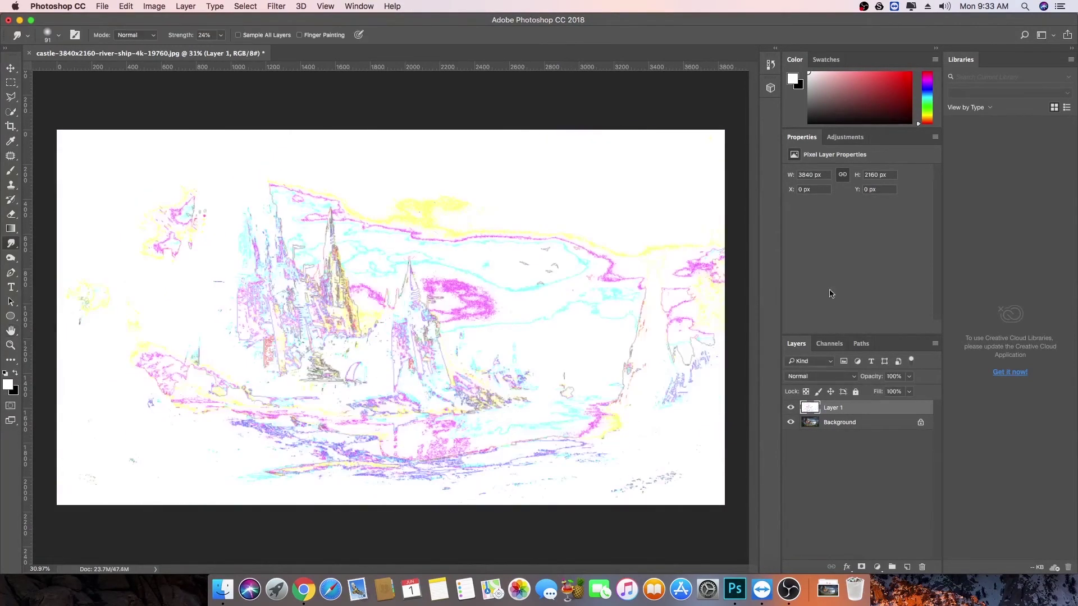
Desaturate the contour-traced Layer 1 to turn its coloured outlines grey
{"action": "left_click", "coordinate": [154, 7]}
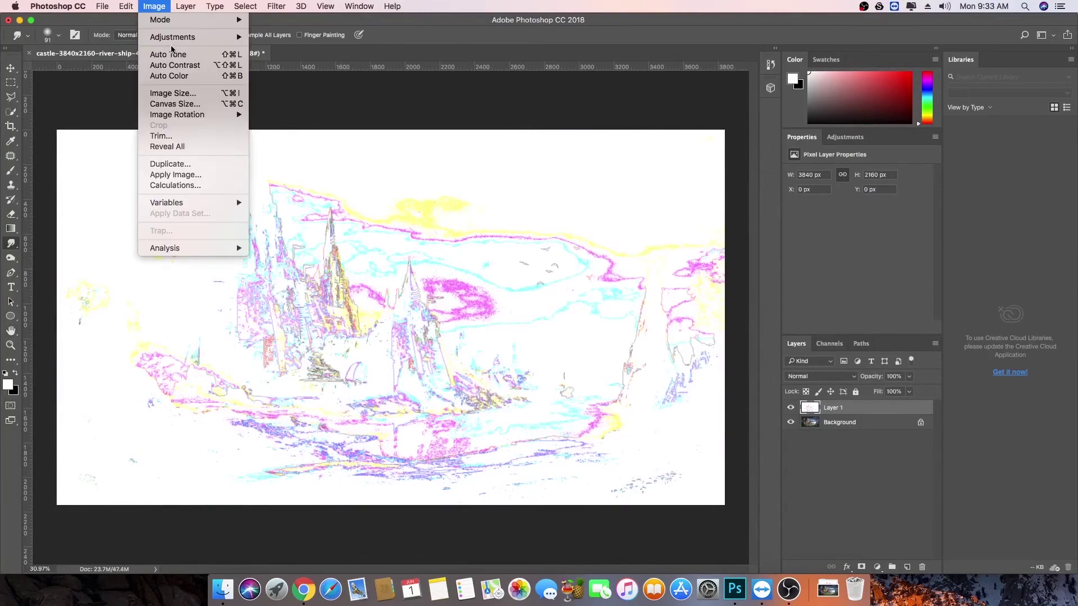
{"action": "mouse_move", "coordinate": [171, 38]}
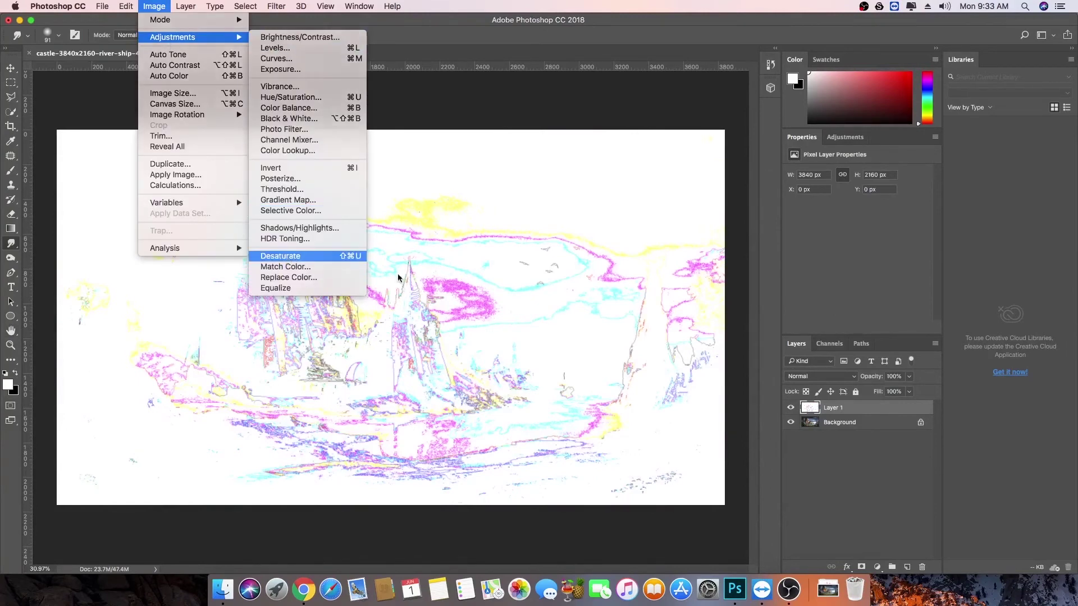
{"action": "left_click", "coordinate": [285, 257]}
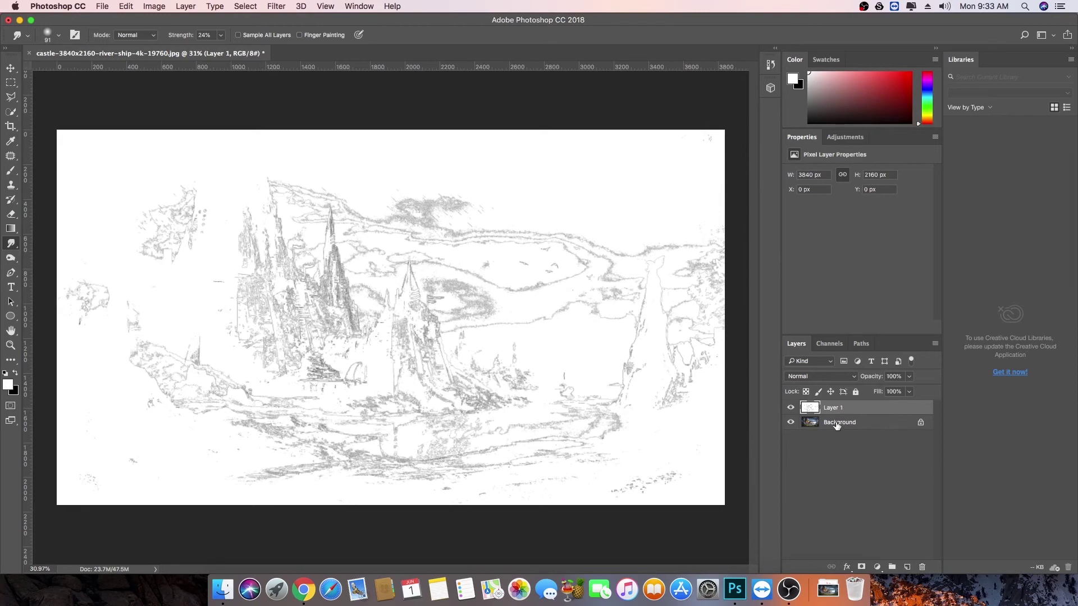
Duplicate the Background layer above Layer 1 and apply Trace Contour to the copy at level 26 with the Lower edge option
{"action": "left_click", "coordinate": [855, 425]}
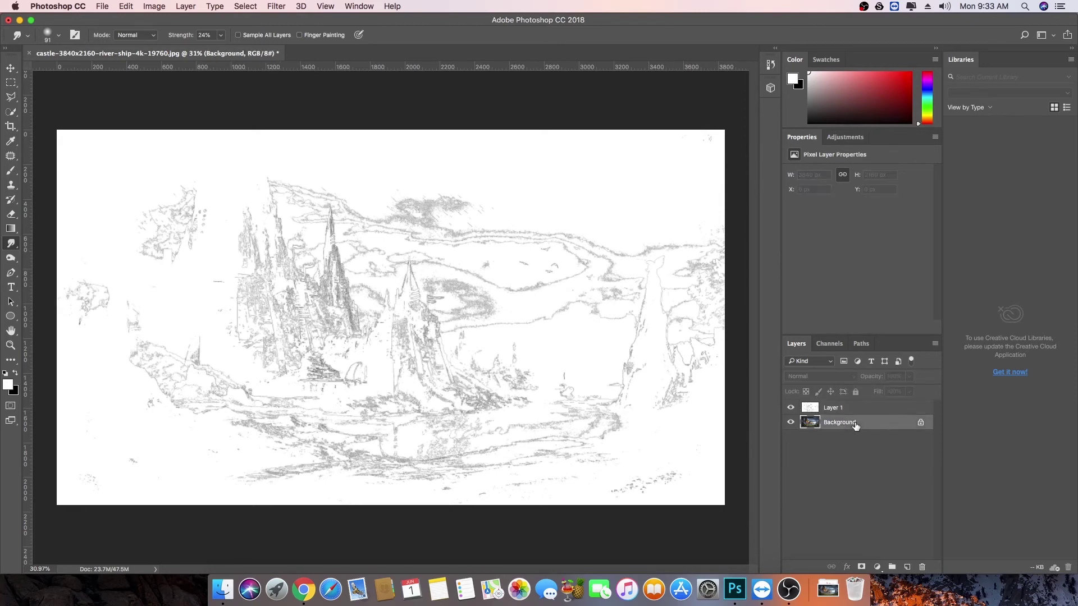
{"action": "left_click_drag", "start_coordinate": [855, 425], "coordinate": [841, 411]}
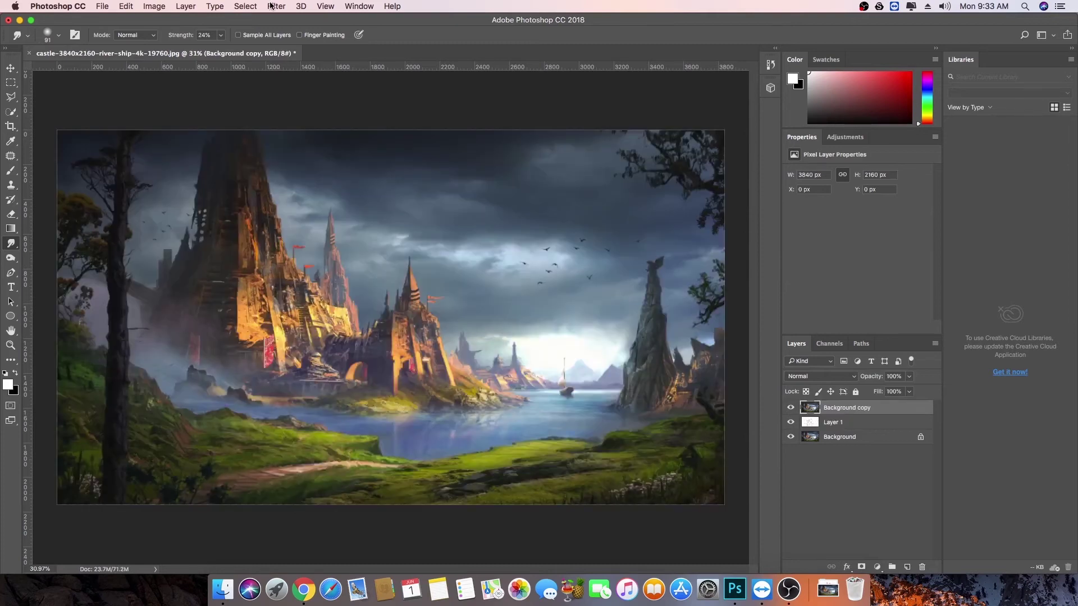
{"action": "left_click", "coordinate": [271, 6]}
{"action": "mouse_move", "coordinate": [307, 226]}
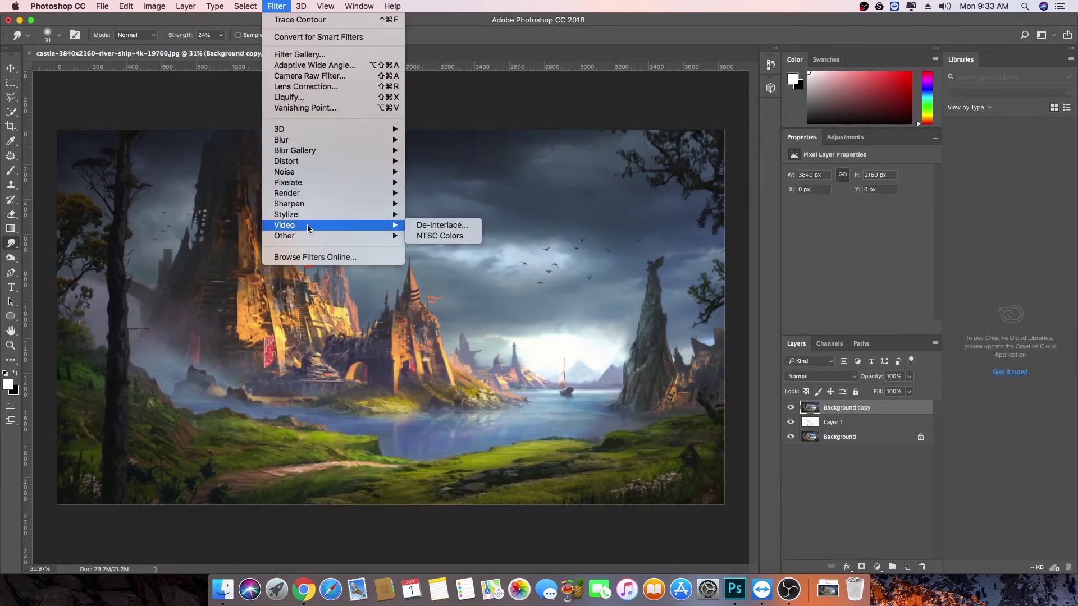
{"action": "mouse_move", "coordinate": [302, 194]}
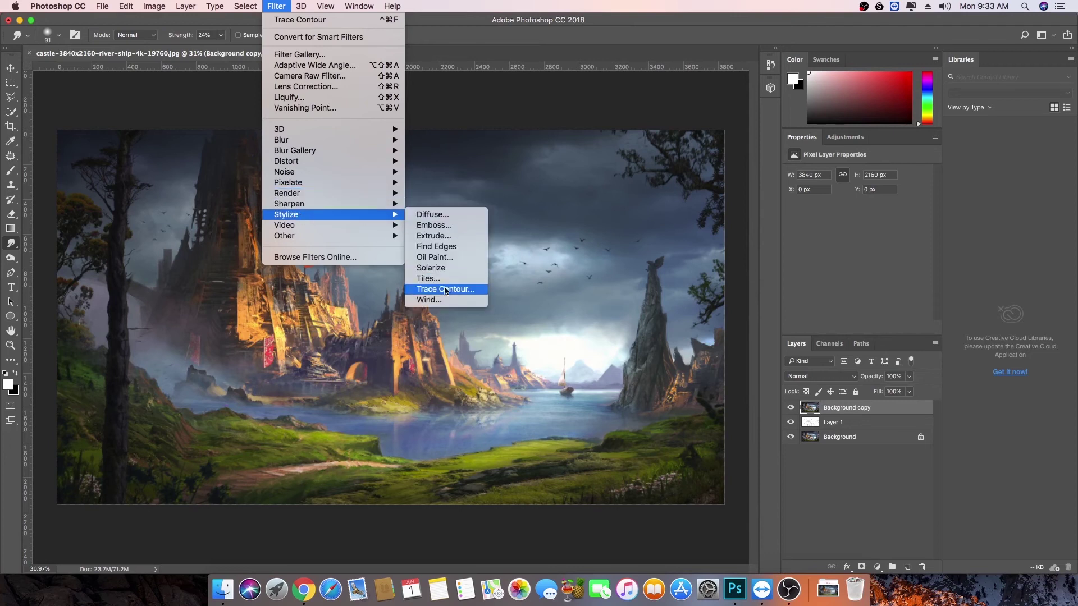
{"action": "left_click", "coordinate": [445, 290]}
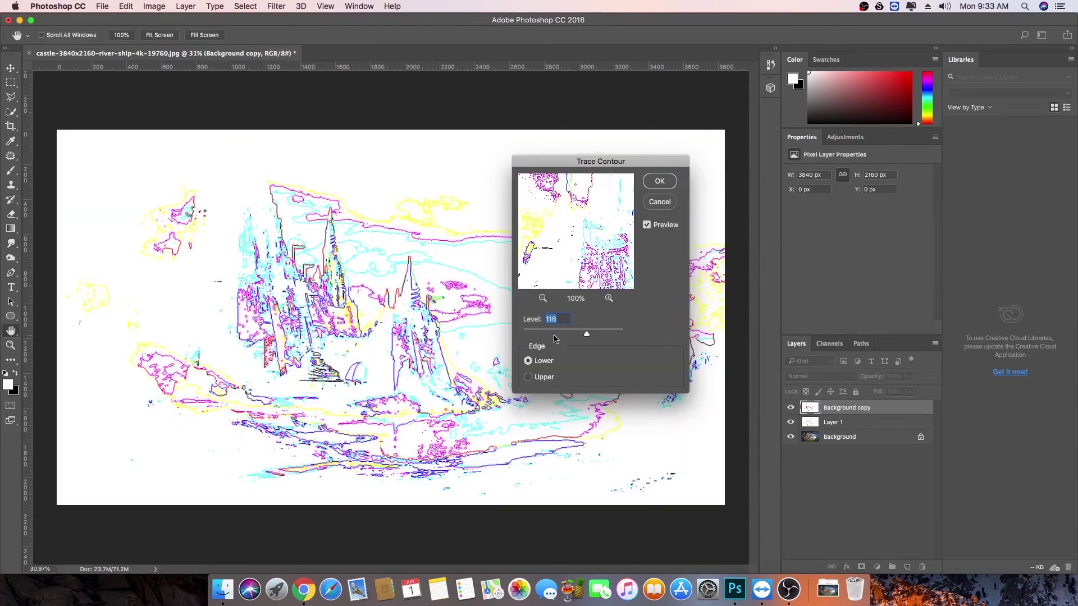
{"action": "left_click_drag", "start_coordinate": [556, 332], "coordinate": [530, 334]}
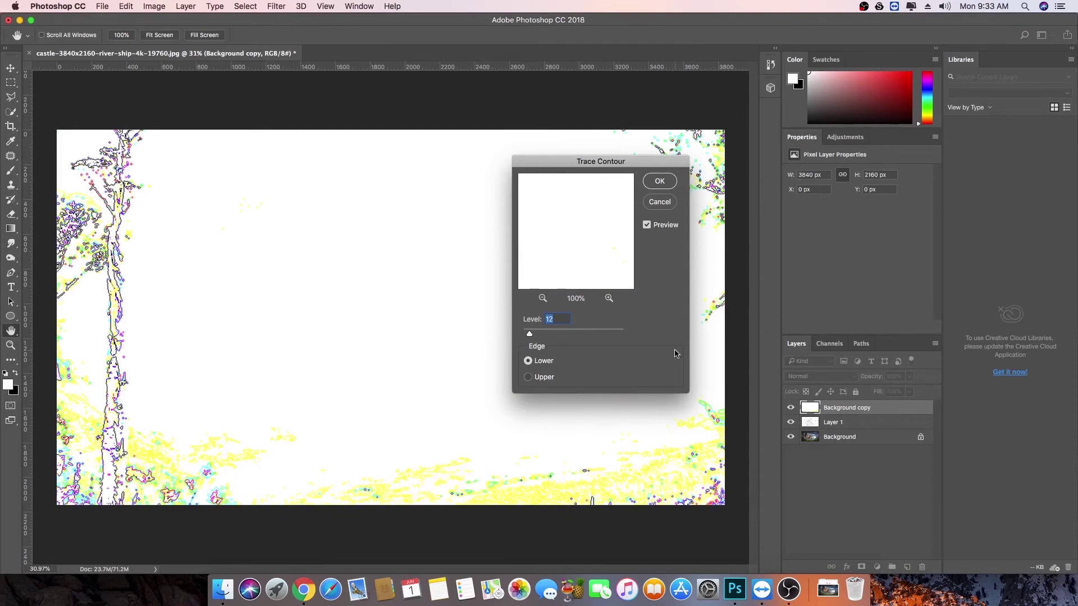
{"action": "left_click_drag", "start_coordinate": [522, 333], "coordinate": [538, 333]}
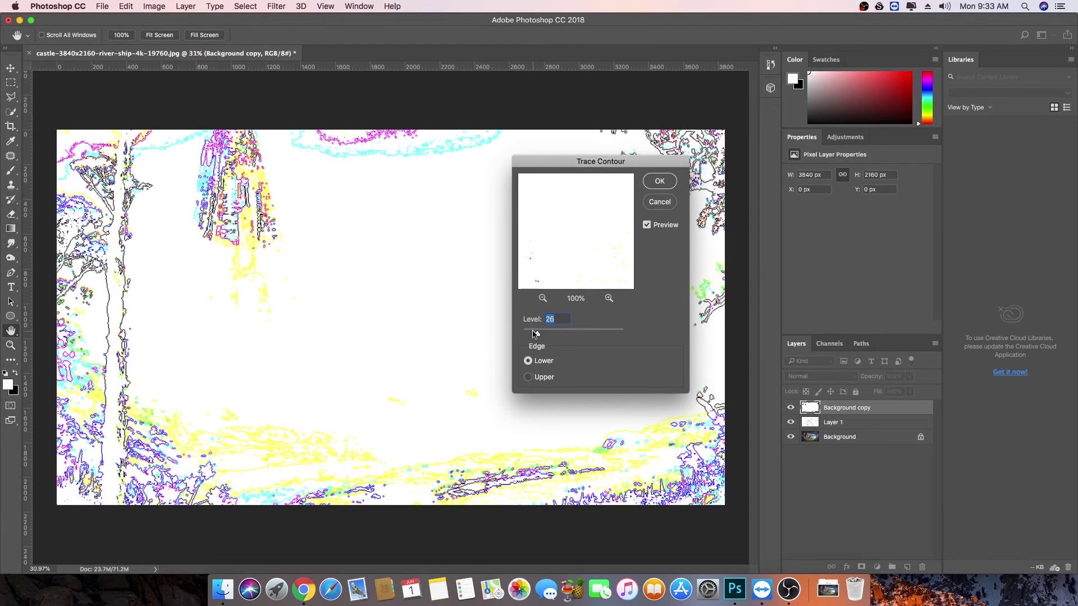
{"action": "left_click", "coordinate": [660, 185]}
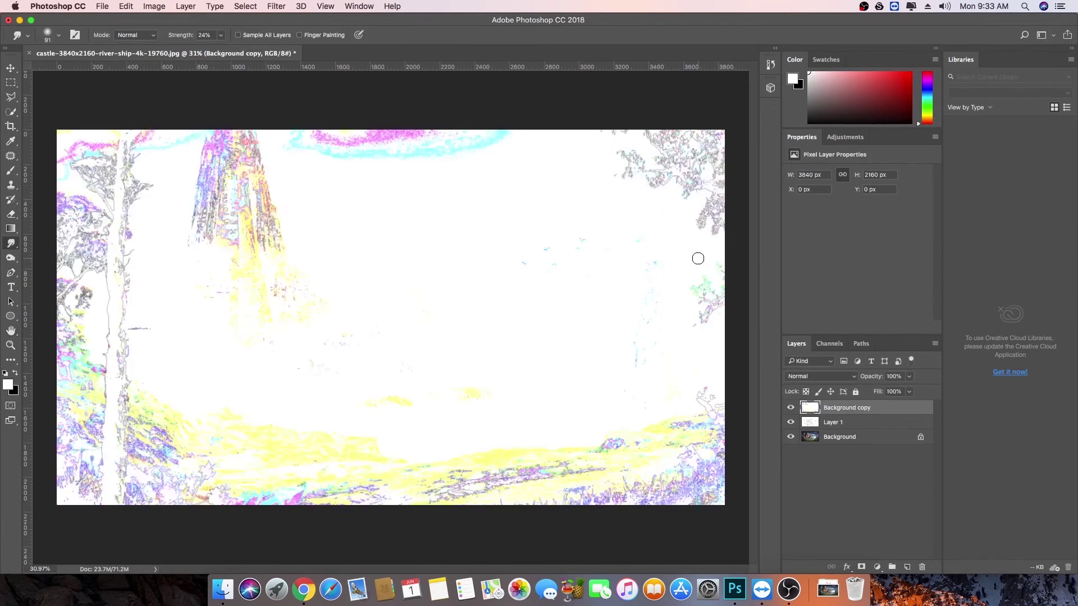
Desaturate the Background copy layer so its contour lines match the grey sketch below
{"action": "left_click", "coordinate": [155, 6]}
{"action": "mouse_move", "coordinate": [169, 37]}
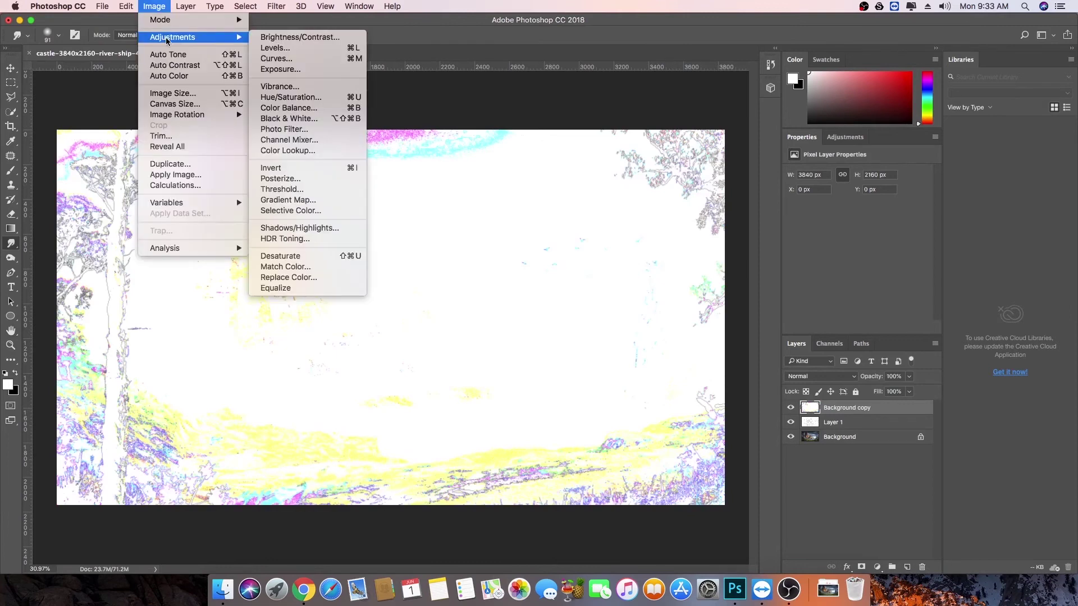
{"action": "left_click", "coordinate": [285, 256]}
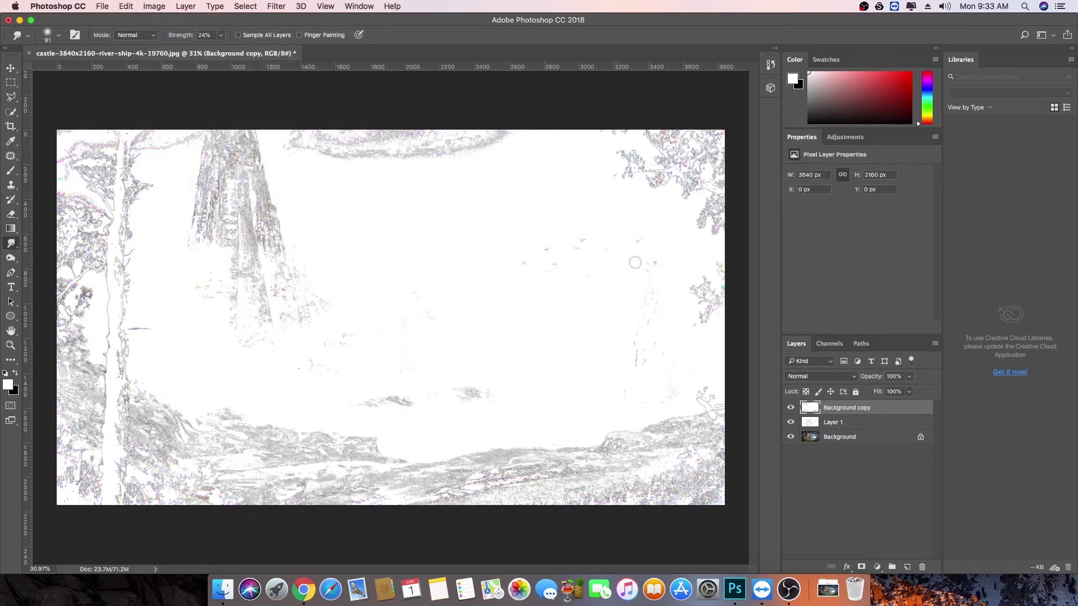
Compare the image with the Background copy hidden and shown, and set that layer's blend mode to Multiply
{"action": "left_click", "coordinate": [791, 408]}
{"action": "left_click", "coordinate": [791, 409]}
{"action": "left_click", "coordinate": [834, 376]}
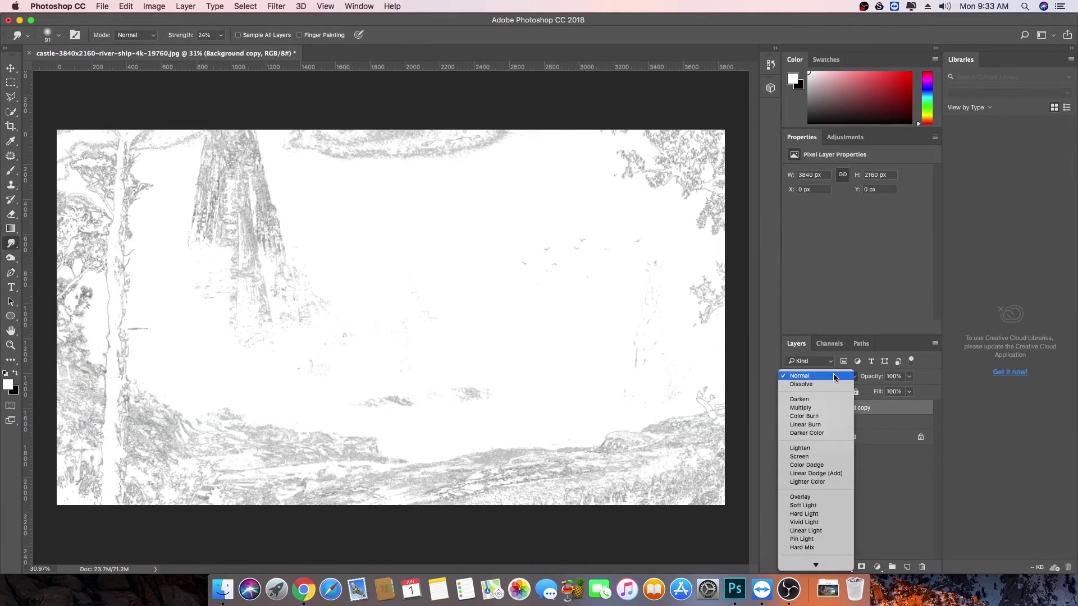
{"action": "left_click", "coordinate": [808, 408]}
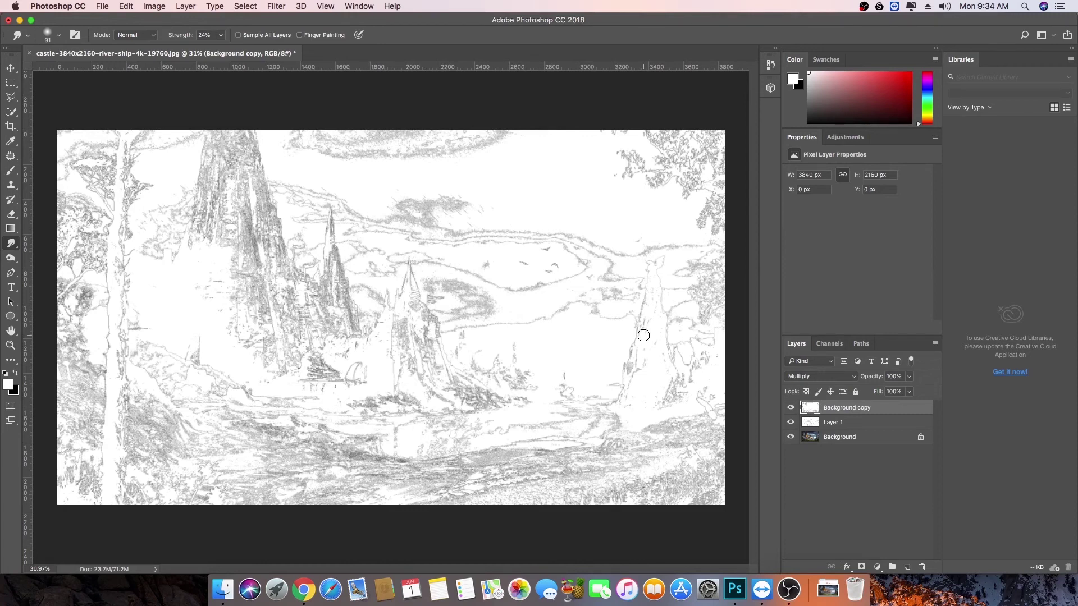
Delete both contour layers, Background copy and Layer 1, and duplicate the Background layer for another filter
{"action": "left_click", "coordinate": [834, 424]}
{"action": "left_click", "coordinate": [835, 409], "text": "shift"}
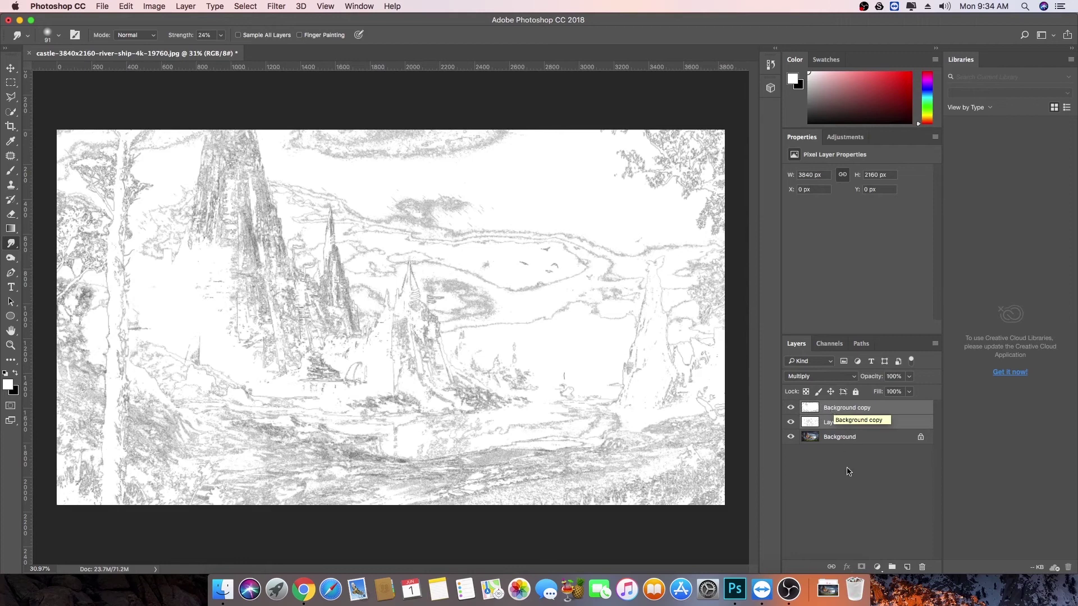
{"action": "key", "text": "BackSpace"}
{"action": "key", "text": "super+j"}
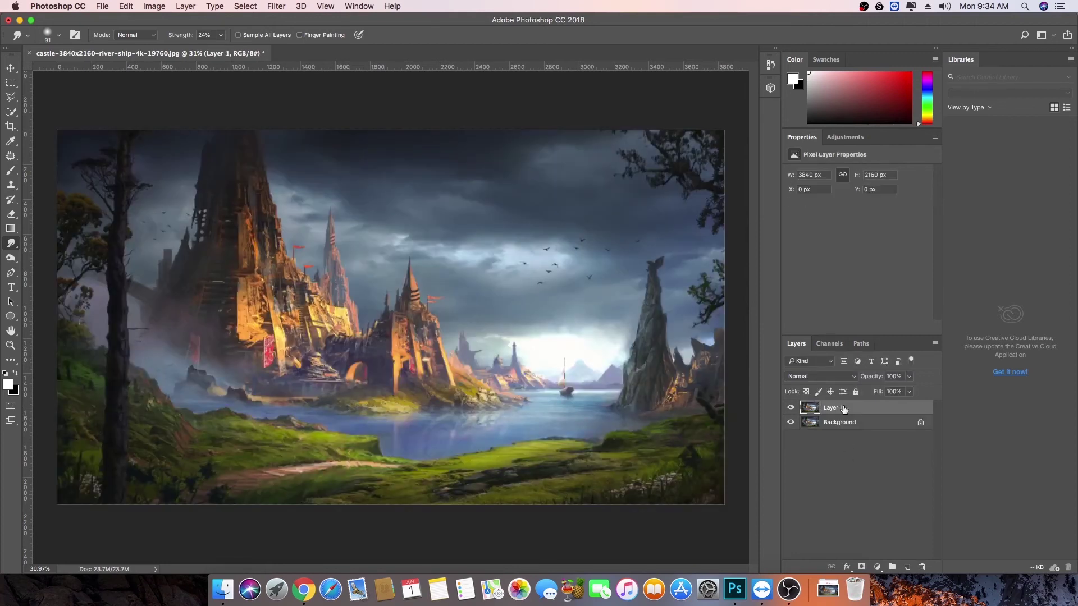
Preview the Wind filter's Blast and Stagger methods and From the Left direction on Layer 1, and apply it with Wind, From the Right
{"action": "left_click", "coordinate": [277, 6]}
{"action": "mouse_move", "coordinate": [312, 217]}
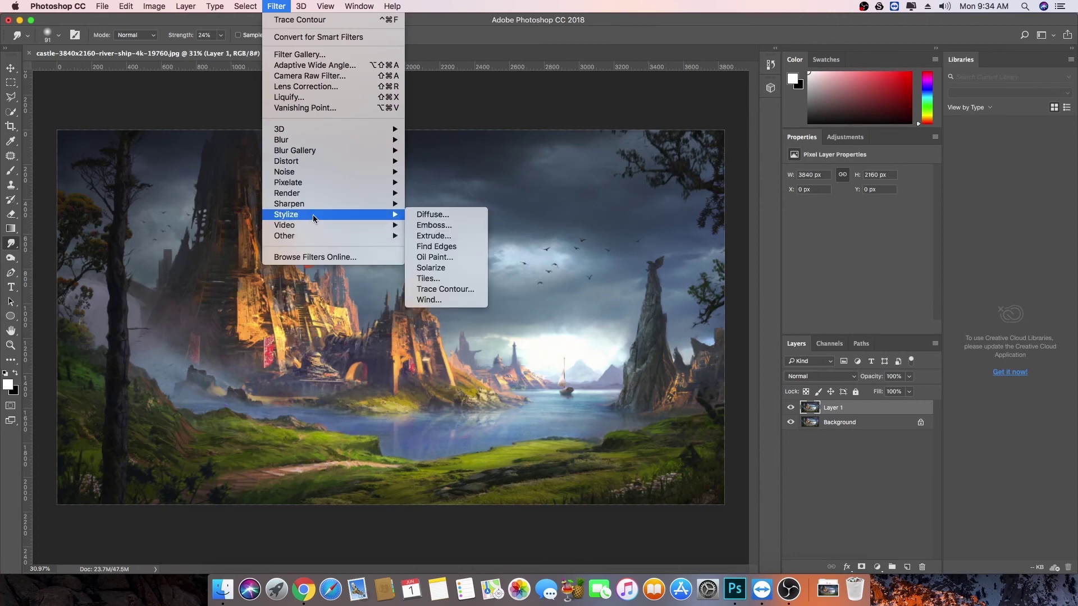
{"action": "left_click", "coordinate": [442, 300]}
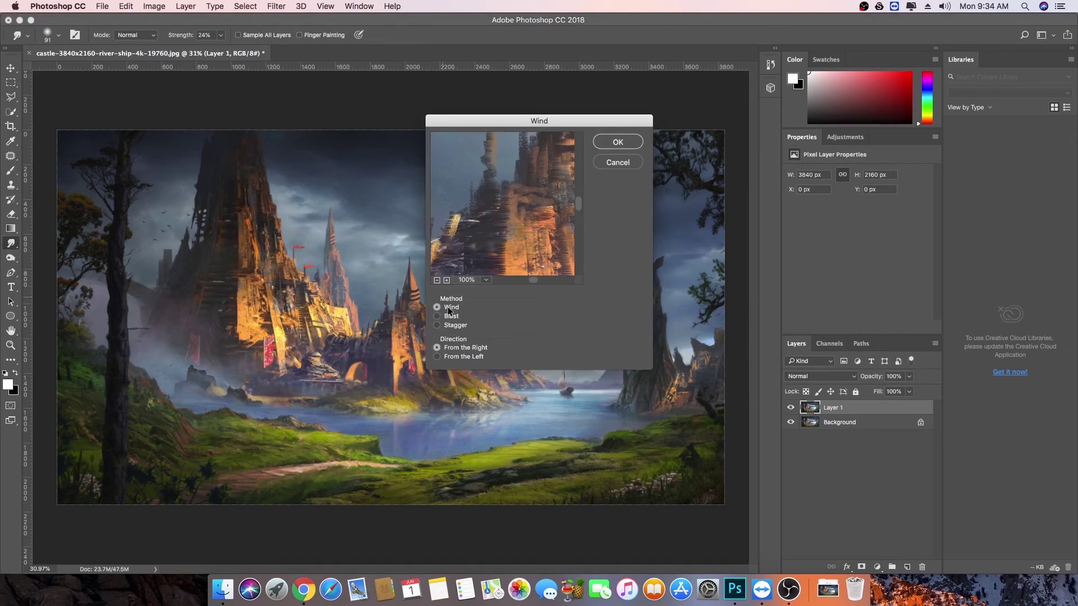
{"action": "left_click", "coordinate": [436, 280]}
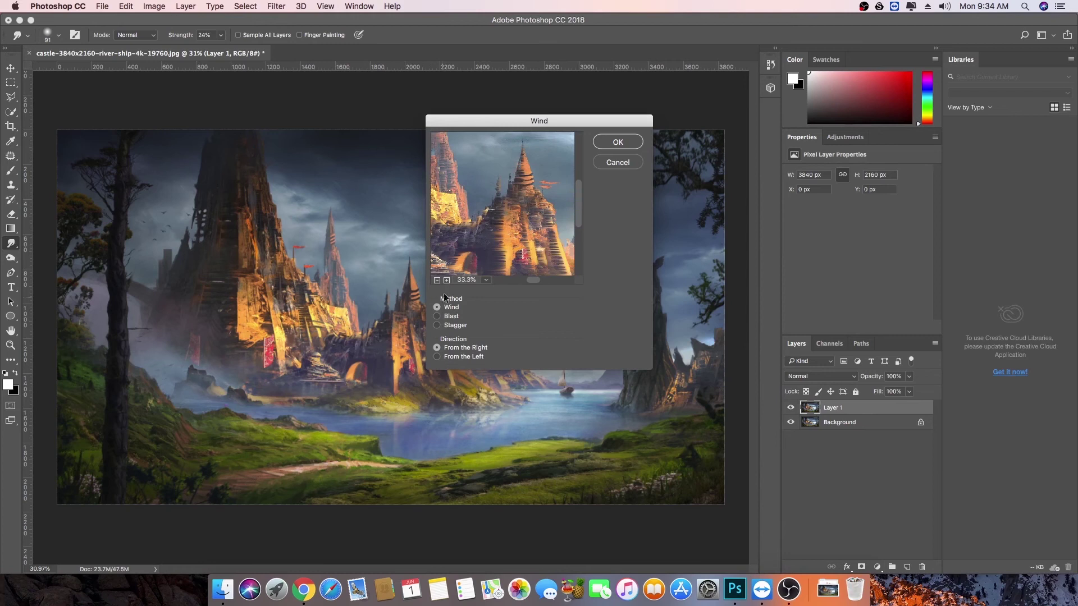
{"action": "left_click", "coordinate": [437, 317]}
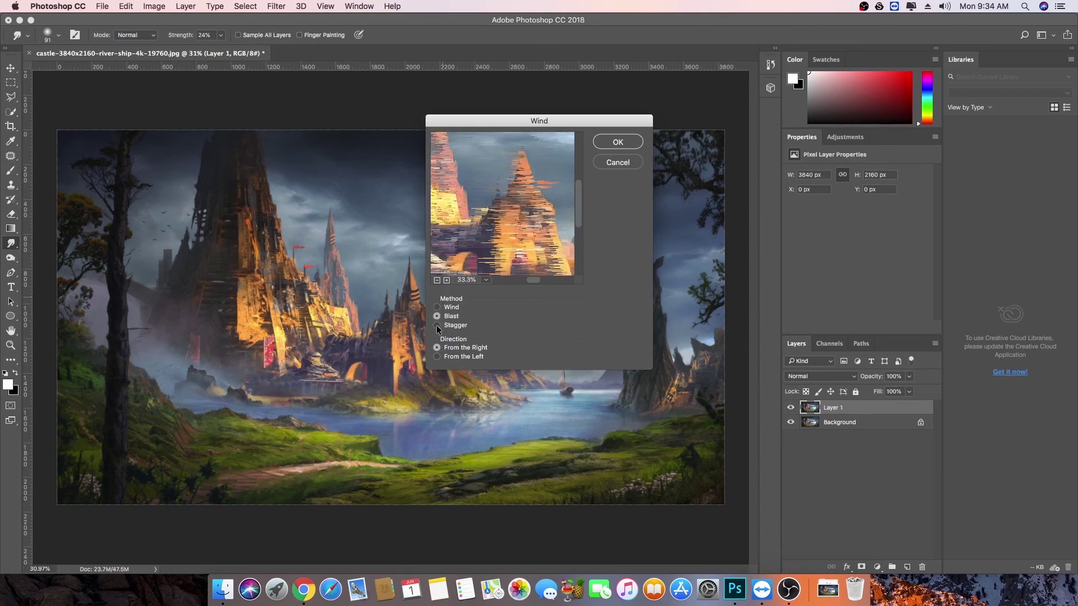
{"action": "left_click", "coordinate": [437, 325]}
{"action": "left_click_drag", "start_coordinate": [496, 224], "coordinate": [530, 209]}
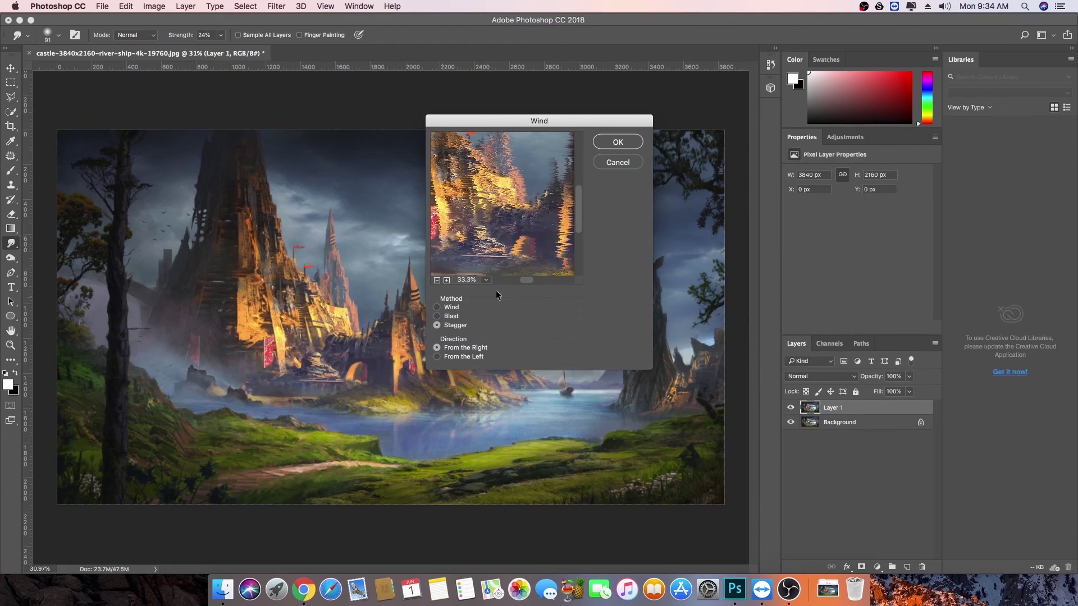
{"action": "left_click", "coordinate": [450, 357]}
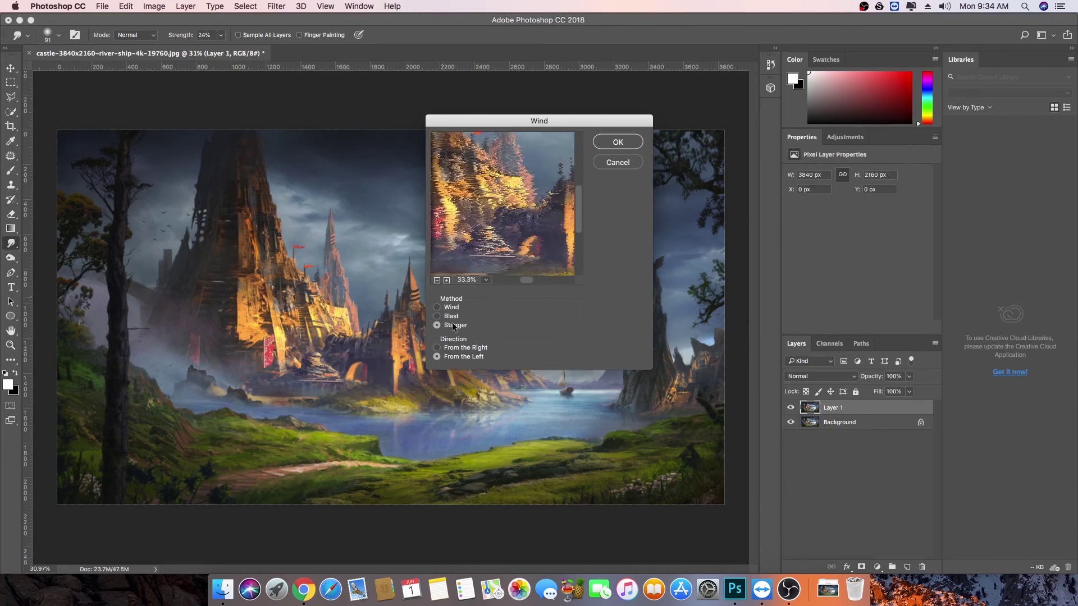
{"action": "left_click", "coordinate": [447, 306]}
{"action": "left_click", "coordinate": [451, 350]}
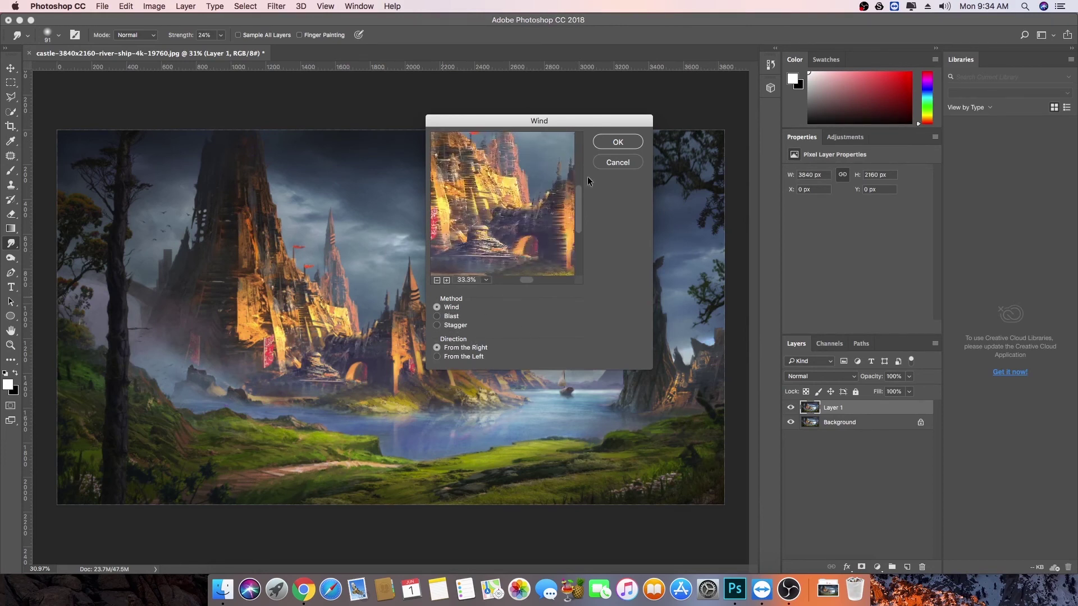
{"action": "left_click", "coordinate": [608, 141]}
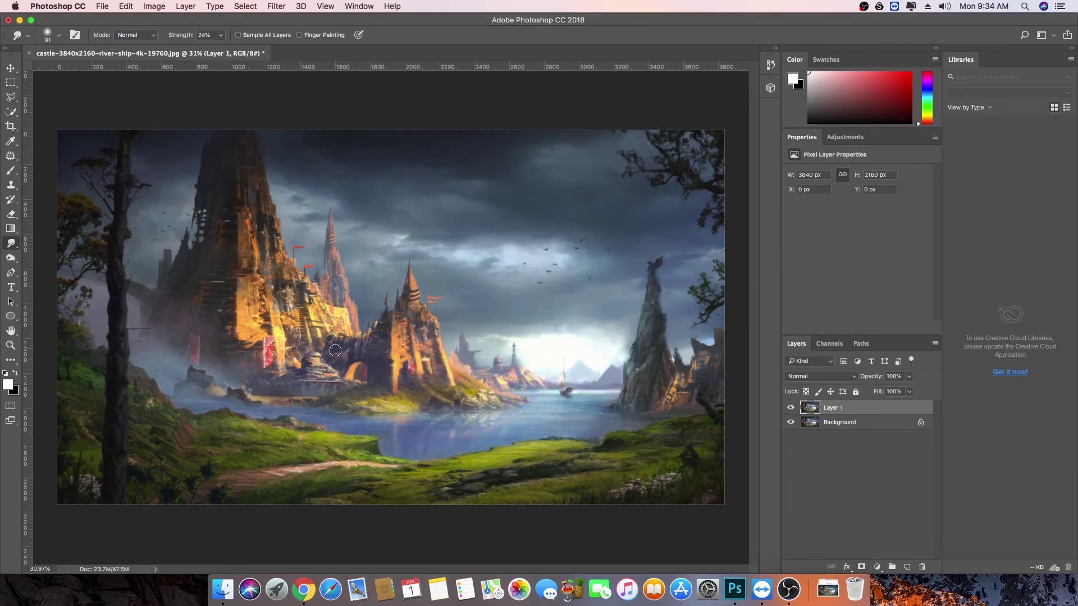
Examine the wind streaks up close across the castle walls, towers, sailing ship and rocky cliff, and return to the whole image
{"action": "scroll", "coordinate": [337, 348], "scroll_direction": "up", "scroll_amount": 8}
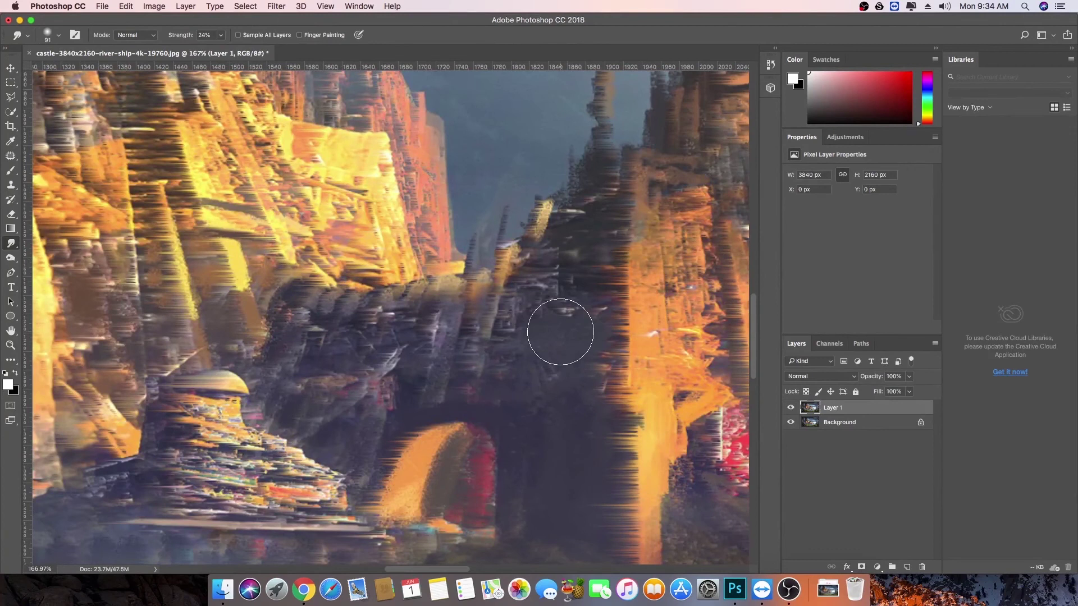
{"action": "scroll", "coordinate": [561, 332], "scroll_direction": "down", "scroll_amount": 5}
{"action": "scroll", "coordinate": [581, 347], "scroll_direction": "up", "scroll_amount": 4}
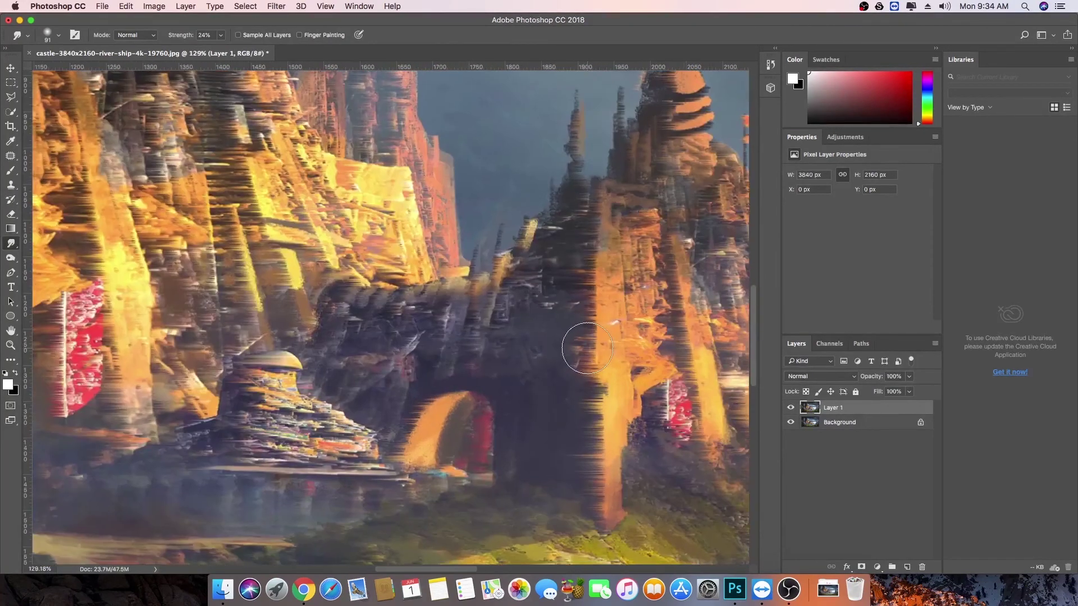
{"action": "left_click_drag", "start_coordinate": [578, 347], "coordinate": [443, 351]}
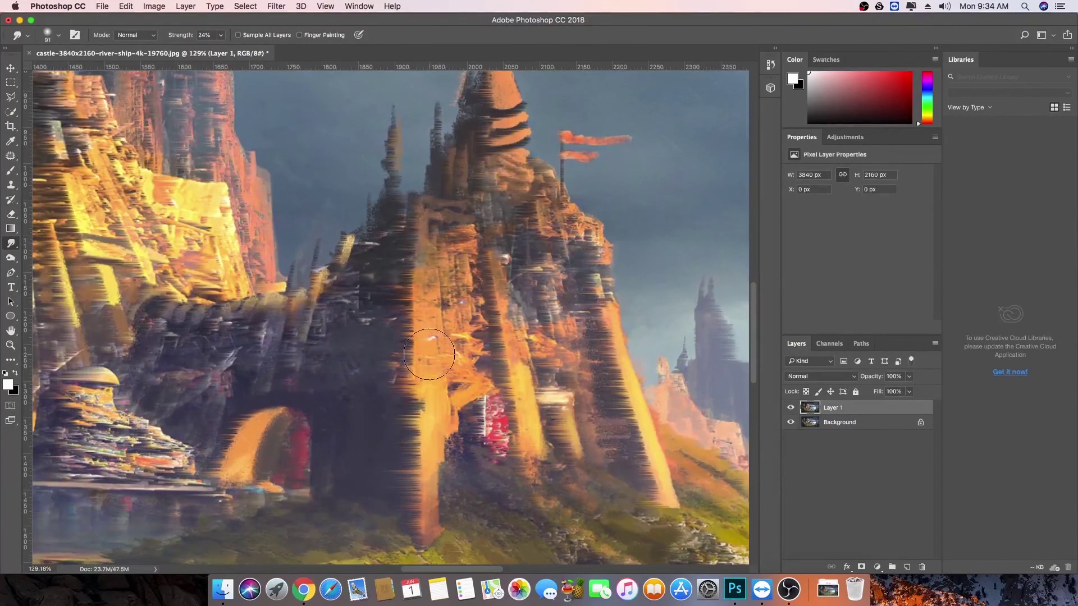
{"action": "left_click_drag", "start_coordinate": [557, 212], "coordinate": [414, 323]}
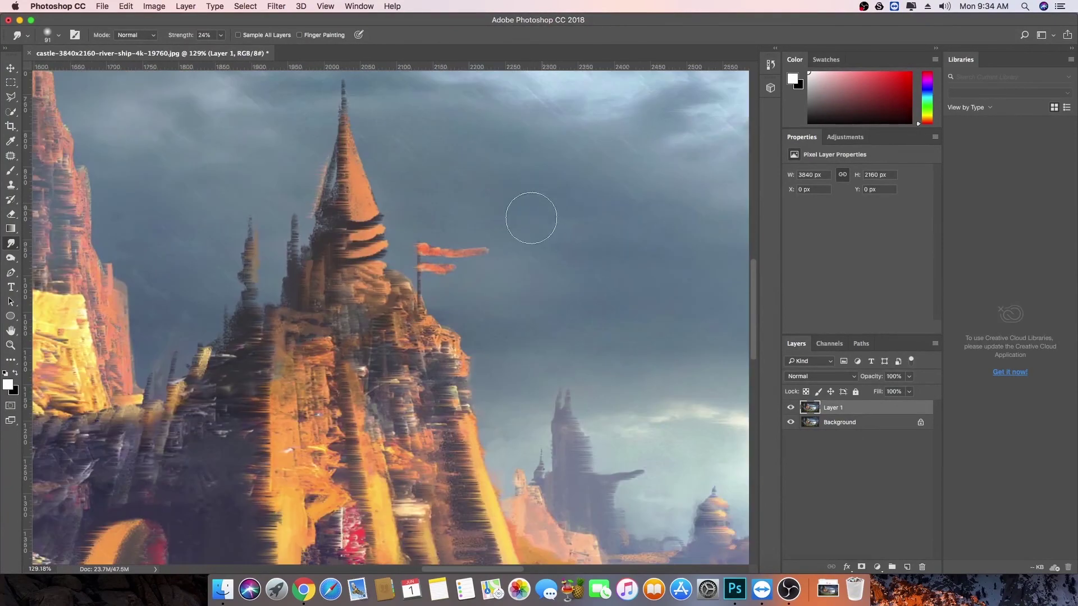
{"action": "scroll", "coordinate": [506, 309], "scroll_direction": "right", "scroll_amount": 10}
{"action": "scroll", "coordinate": [506, 309], "scroll_direction": "down", "scroll_amount": 3}
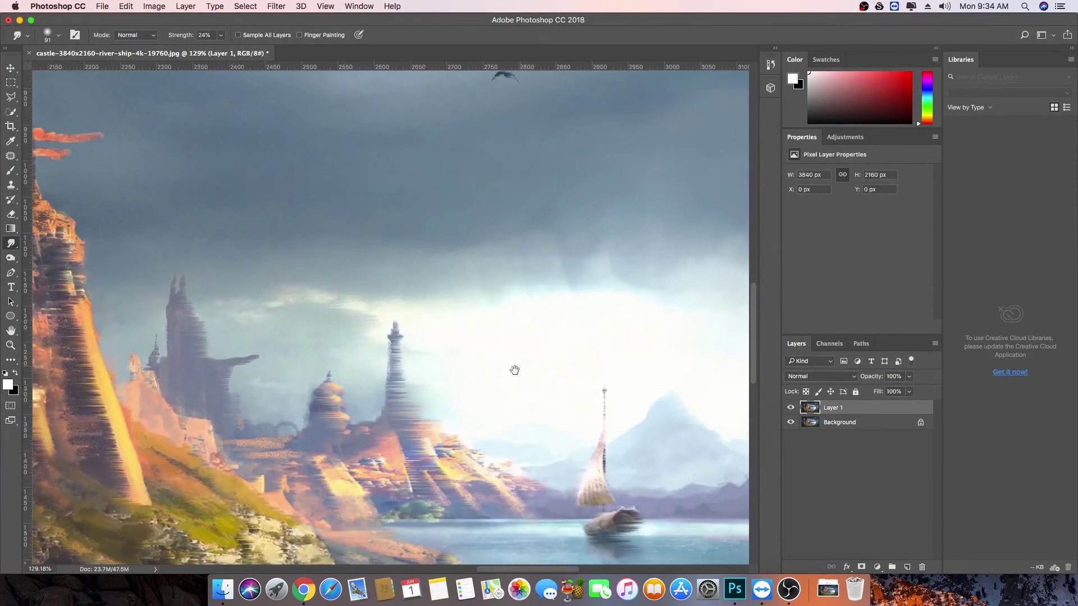
{"action": "left_click_drag", "start_coordinate": [614, 446], "coordinate": [459, 280]}
{"action": "scroll", "coordinate": [458, 281], "scroll_direction": "right", "scroll_amount": 10}
{"action": "scroll", "coordinate": [459, 280], "scroll_direction": "down", "scroll_amount": 3}
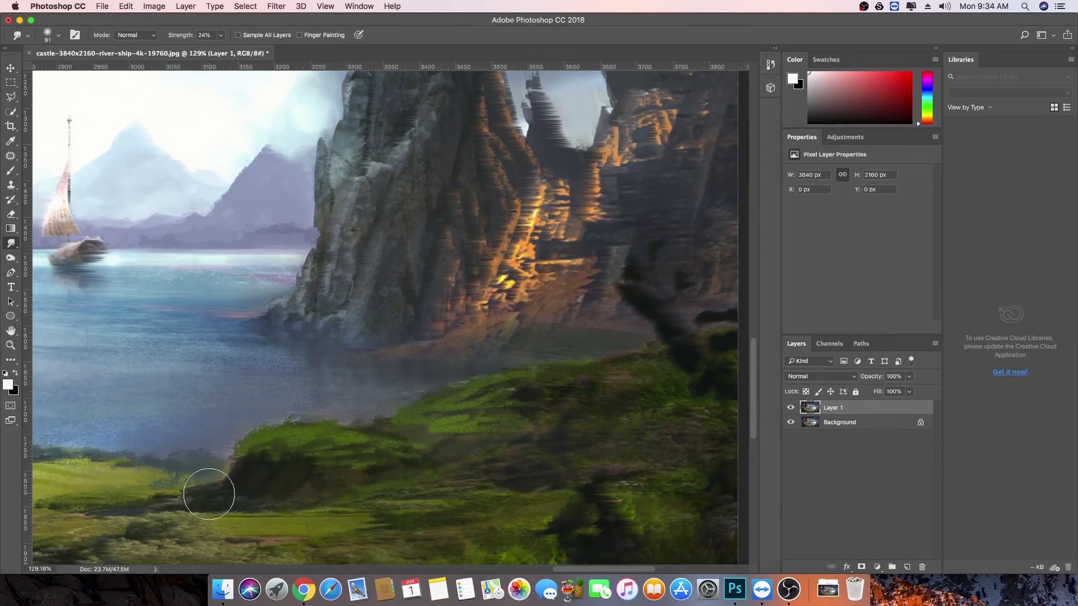
{"action": "scroll", "coordinate": [469, 406], "scroll_direction": "down", "scroll_amount": 10}
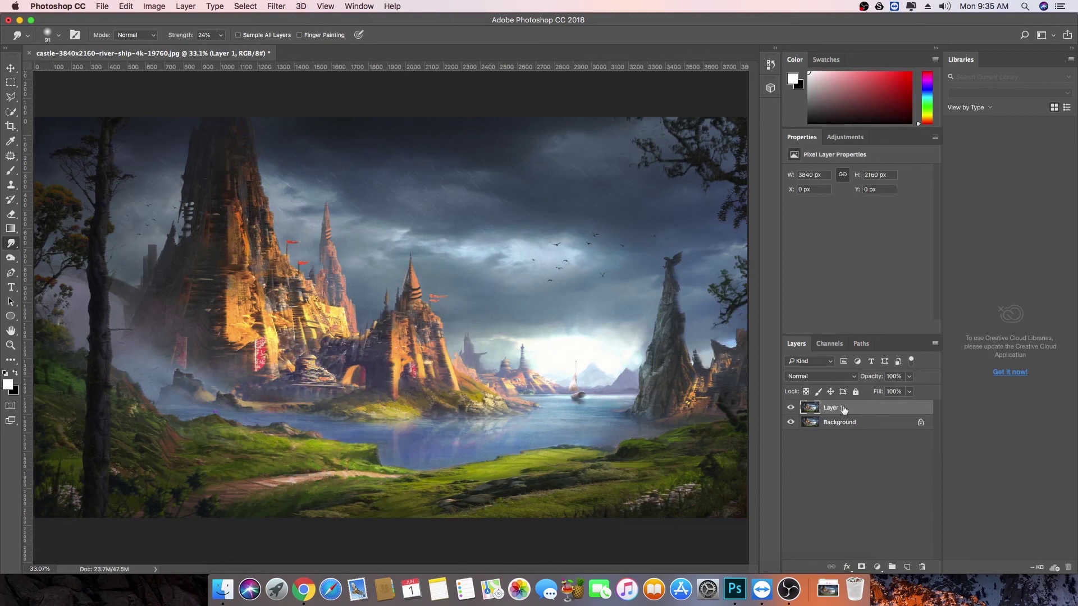
Delete the wind-filtered Layer 1 and duplicate the Background layer to get a clean copy
{"action": "key", "text": "Delete"}
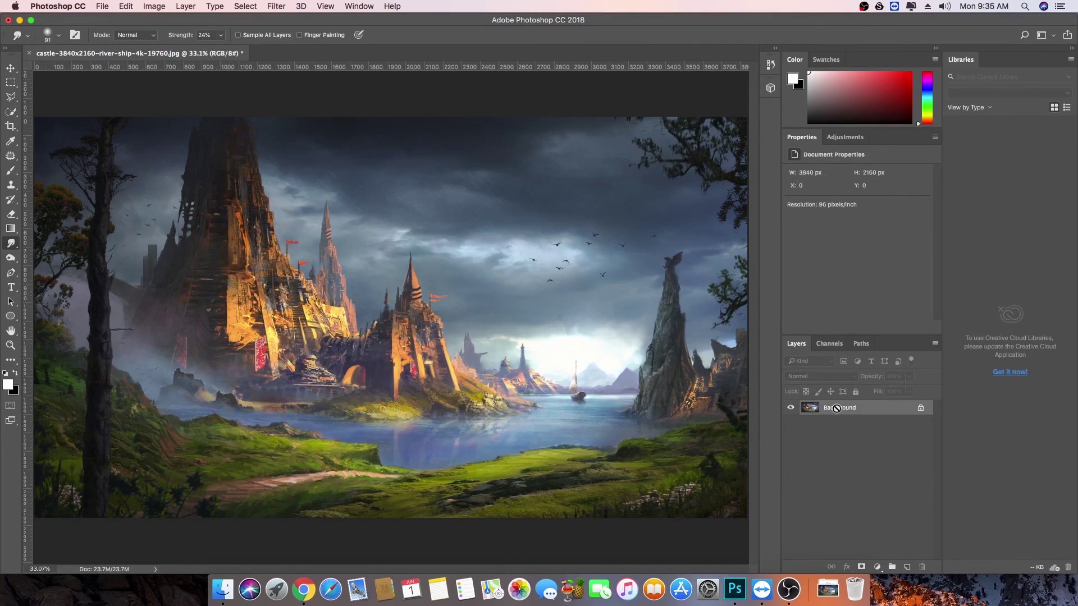
{"action": "key", "text": "super+j"}
{"action": "left_click", "coordinate": [275, 7]}
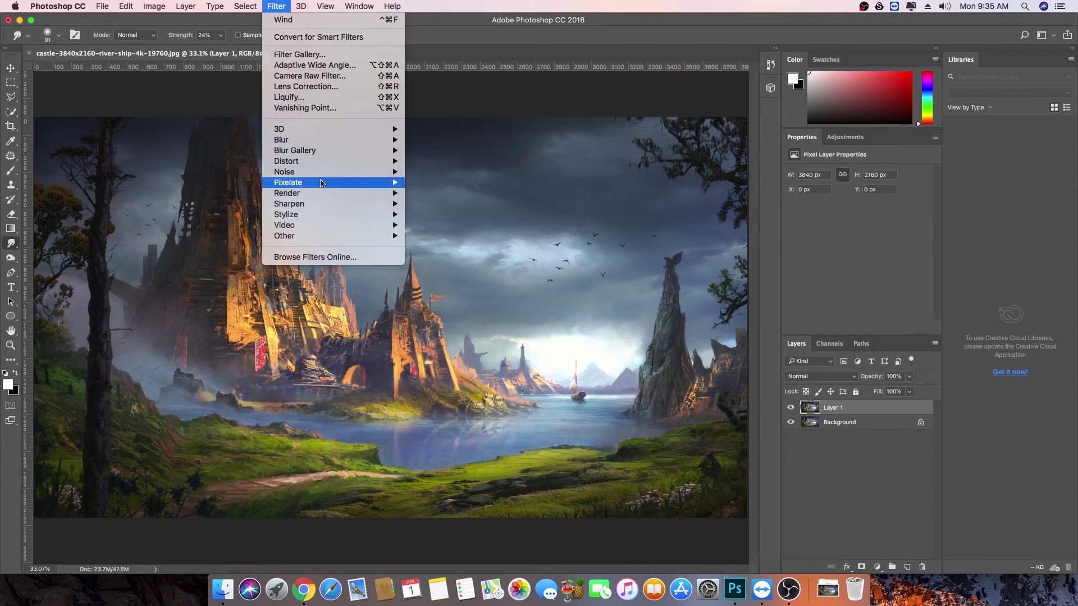
{"action": "mouse_move", "coordinate": [320, 215]}
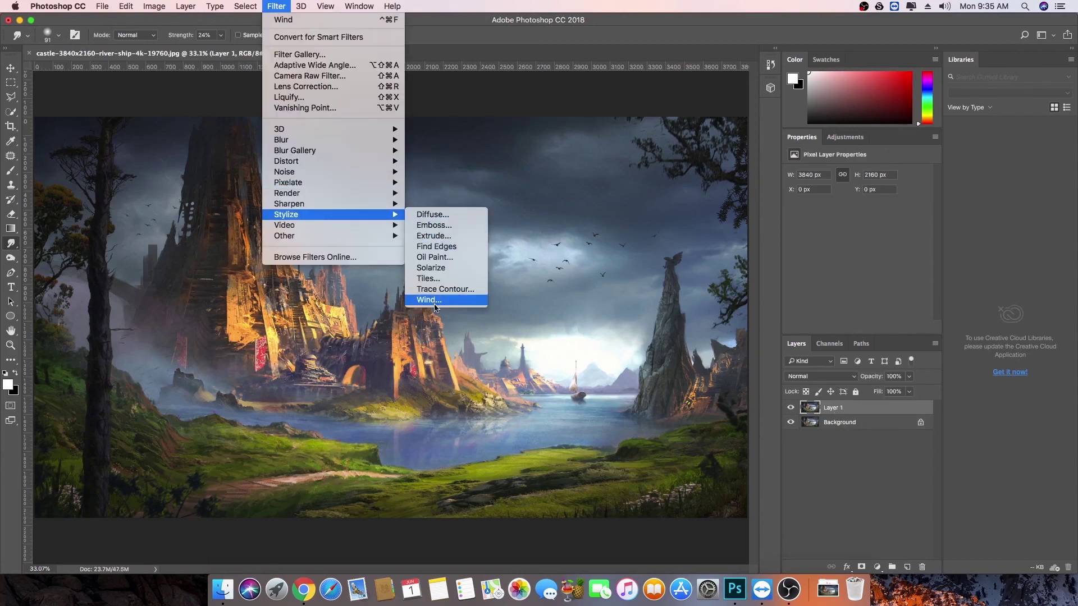
{"action": "mouse_move", "coordinate": [313, 242]}
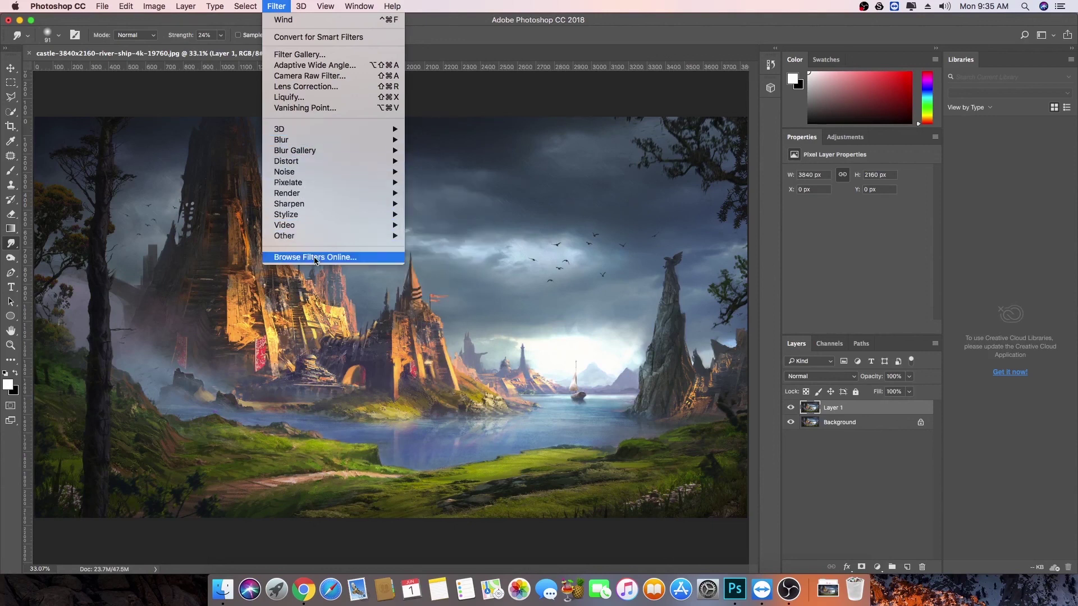
{"action": "left_click", "coordinate": [275, 6]}
{"action": "left_click", "coordinate": [276, 6]}
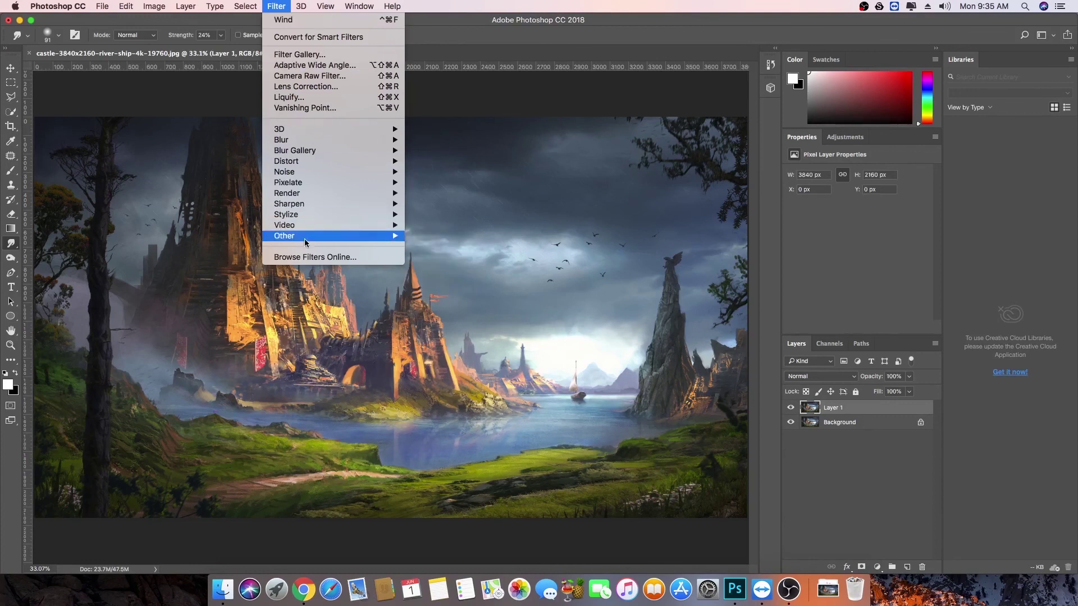
{"action": "mouse_move", "coordinate": [337, 5]}
{"action": "mouse_move", "coordinate": [280, 3]}
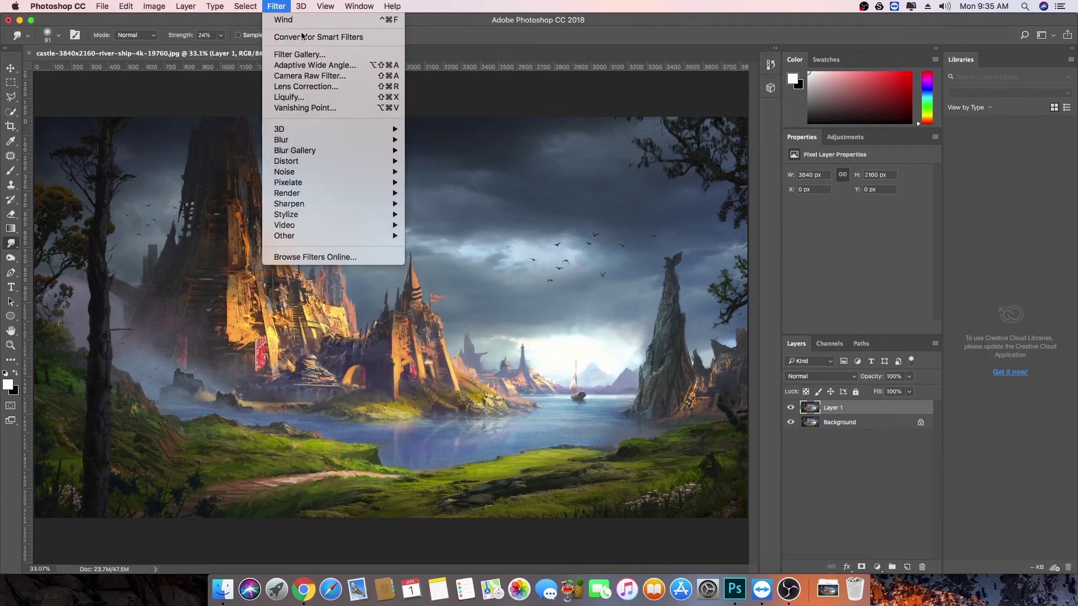
{"action": "left_click", "coordinate": [270, 6]}
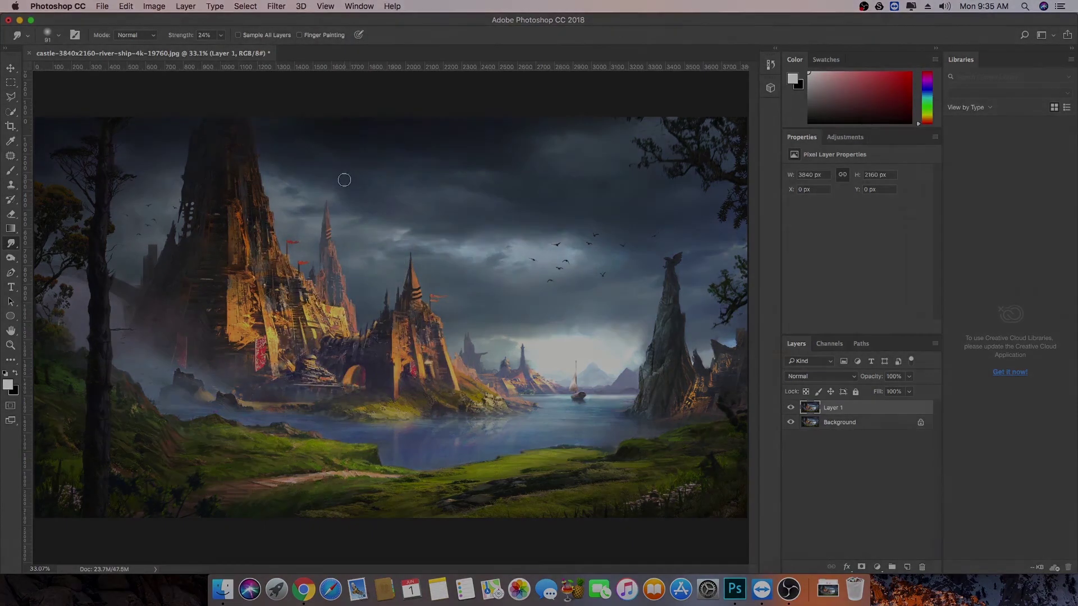